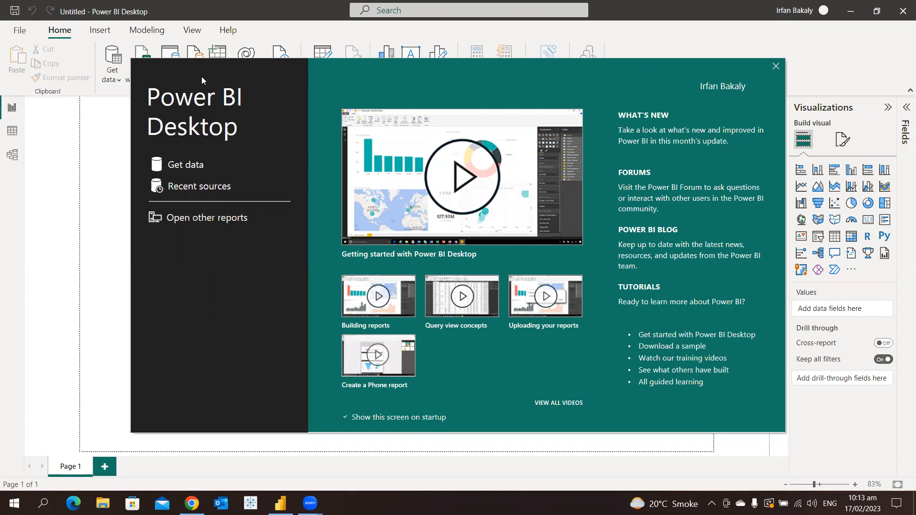
Dismiss the startup screen and check the installed Power BI Desktop version in the product information.
click(199, 170)
click(776, 67)
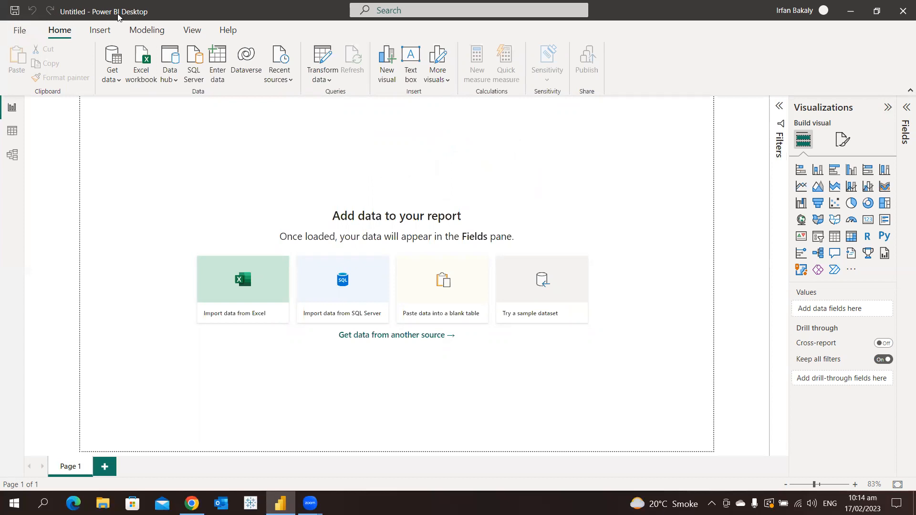
click(18, 31)
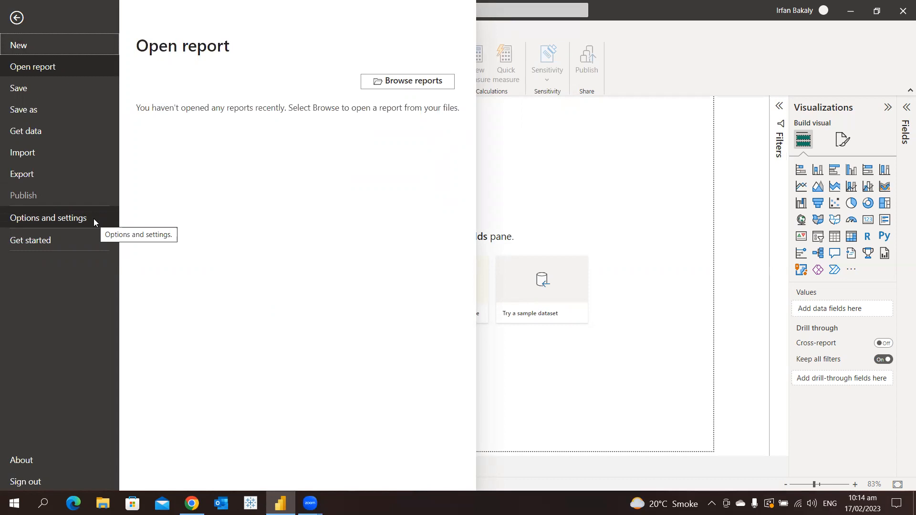
click(22, 461)
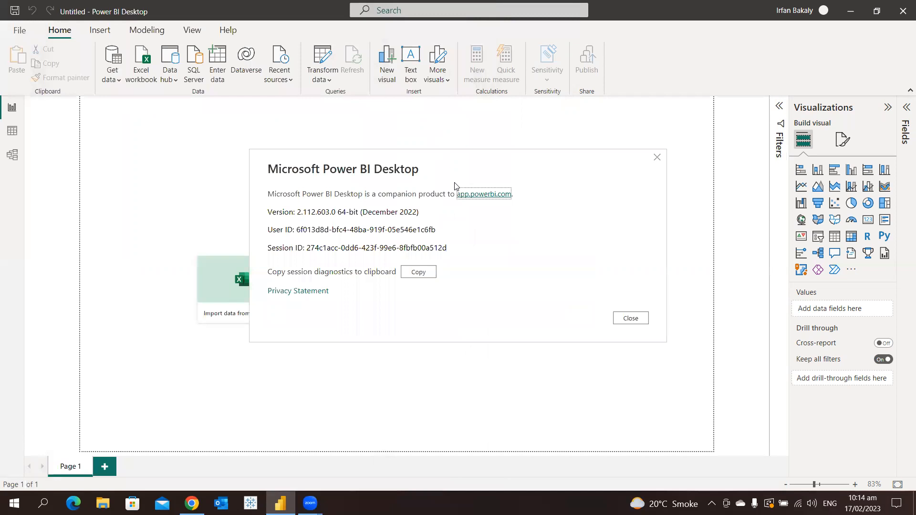
drag(336, 213, 423, 216)
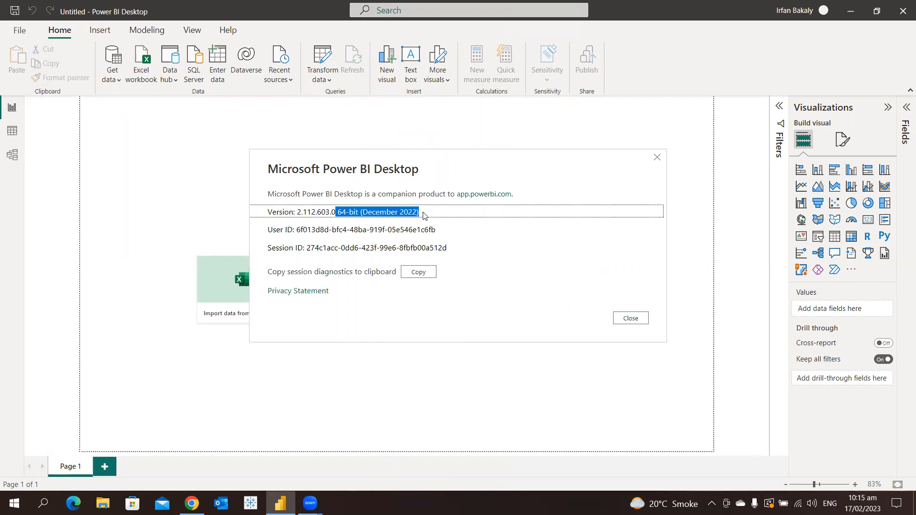
click(635, 320)
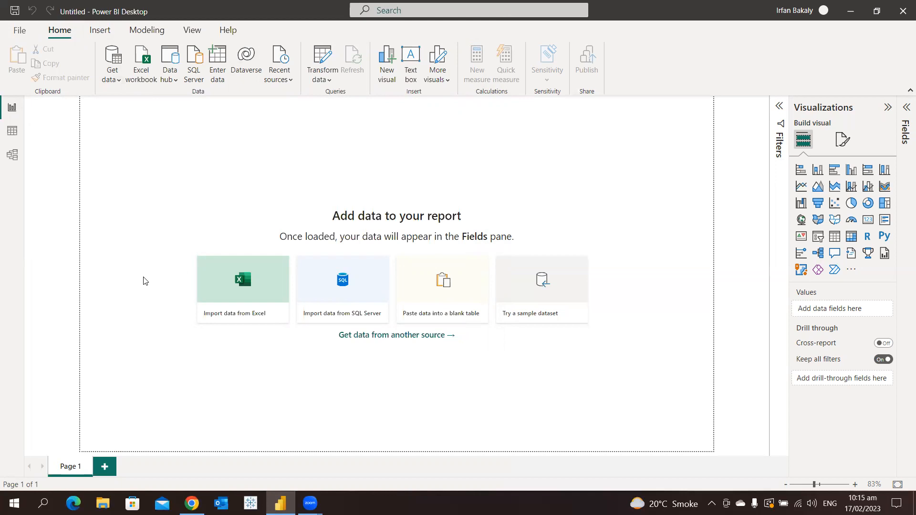
Look through the Data view and the Model view, and return to the Report view.
click(13, 133)
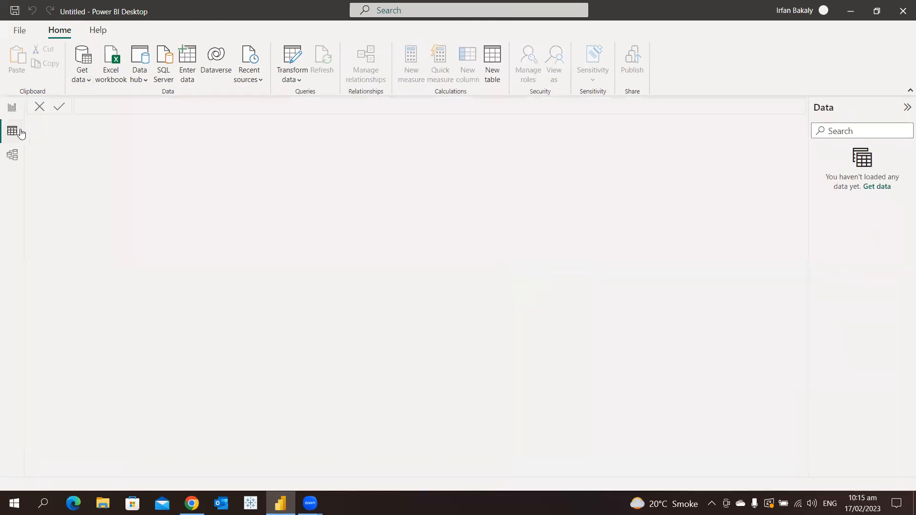
click(13, 156)
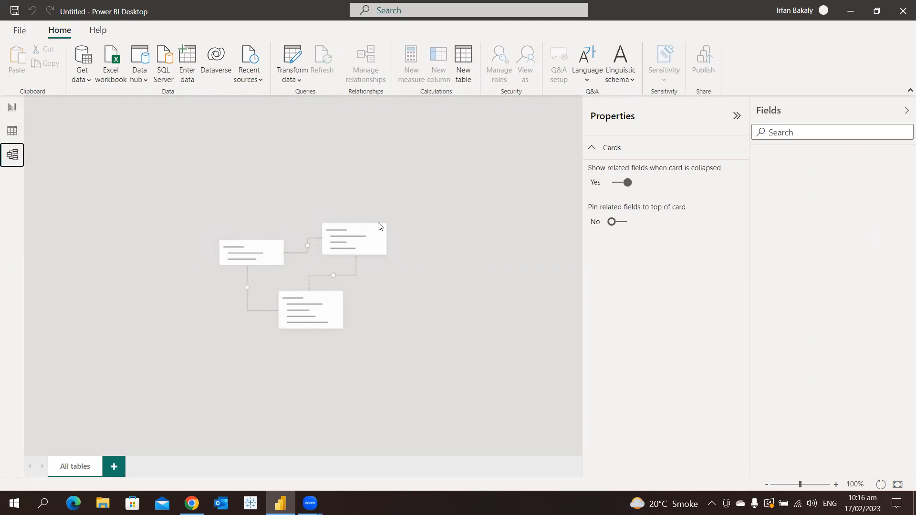
click(12, 111)
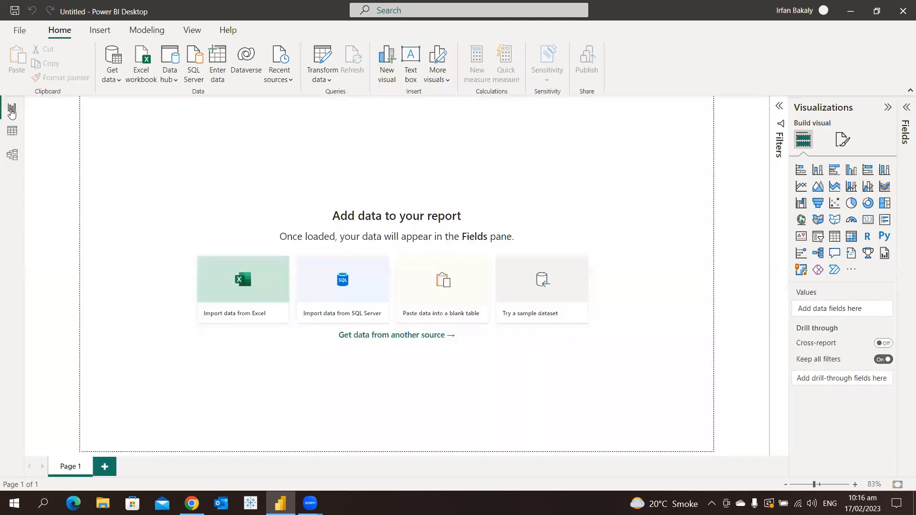
Expand the Fields and Filters panes and compare the visual-building options with the report page formatting options.
click(906, 110)
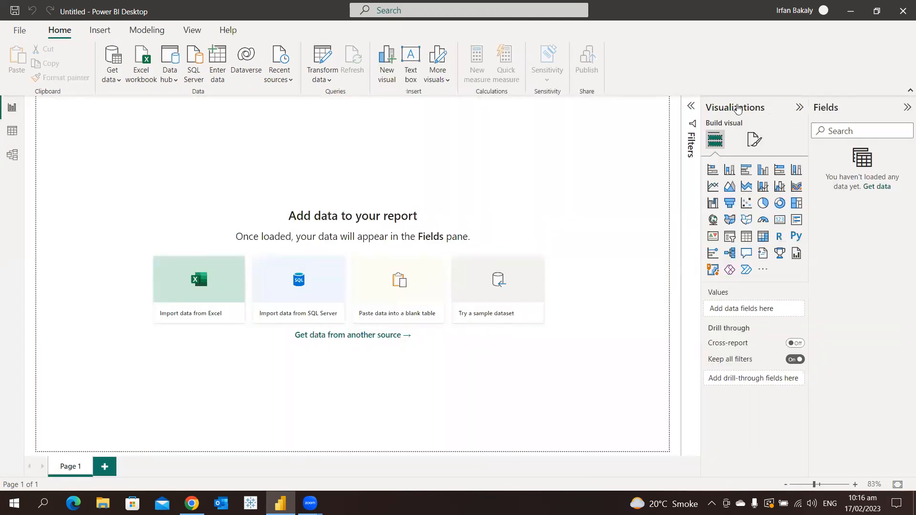
click(691, 106)
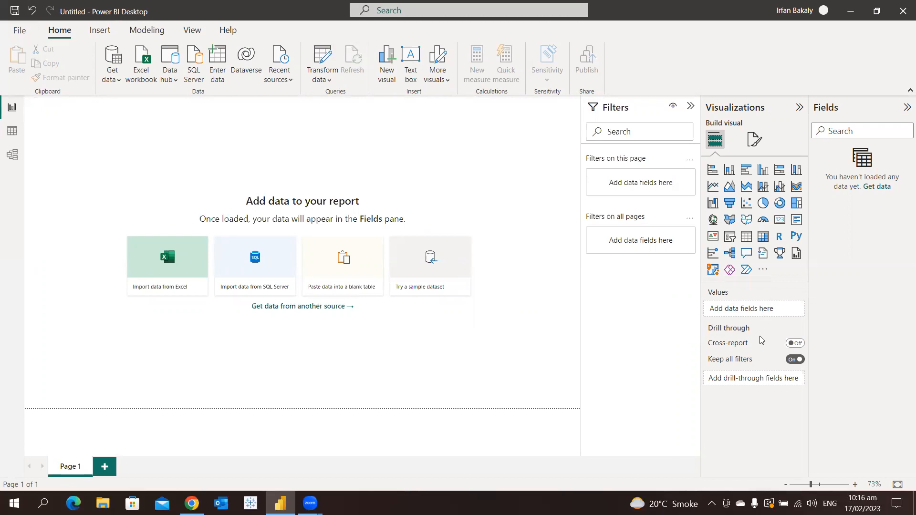
click(755, 140)
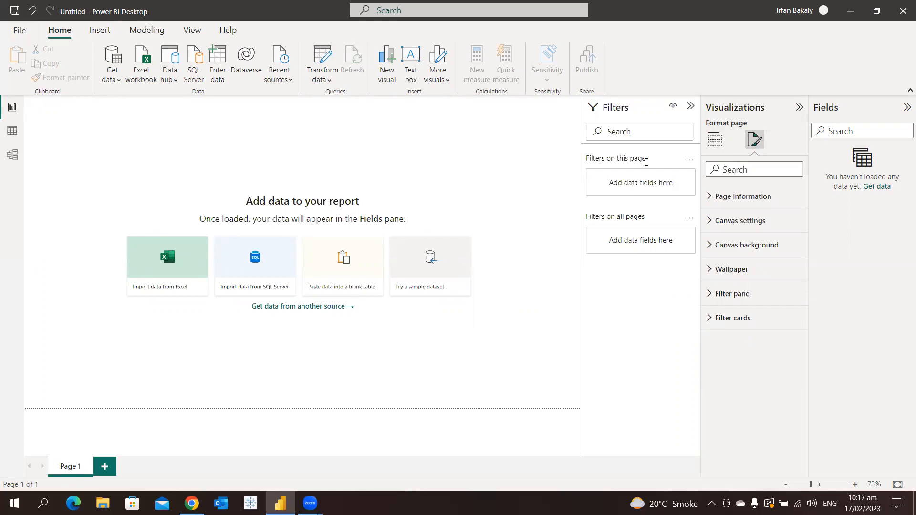
click(716, 140)
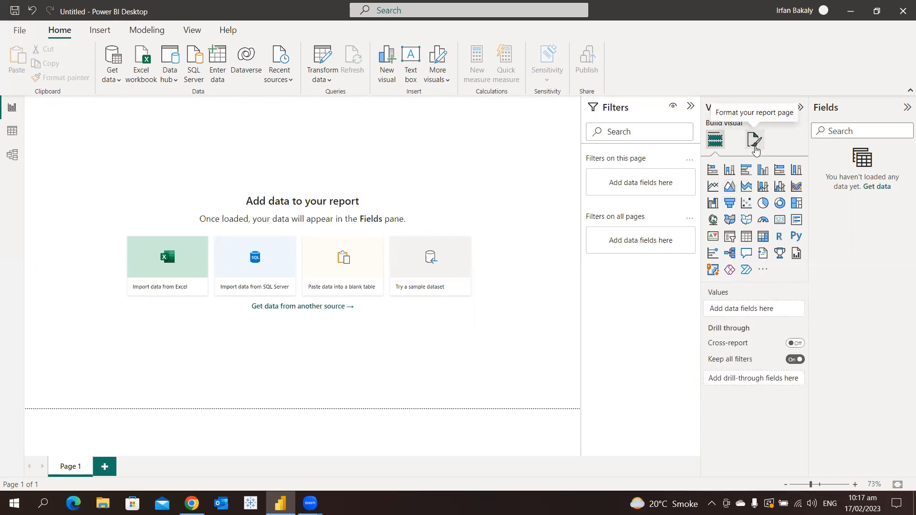
click(755, 140)
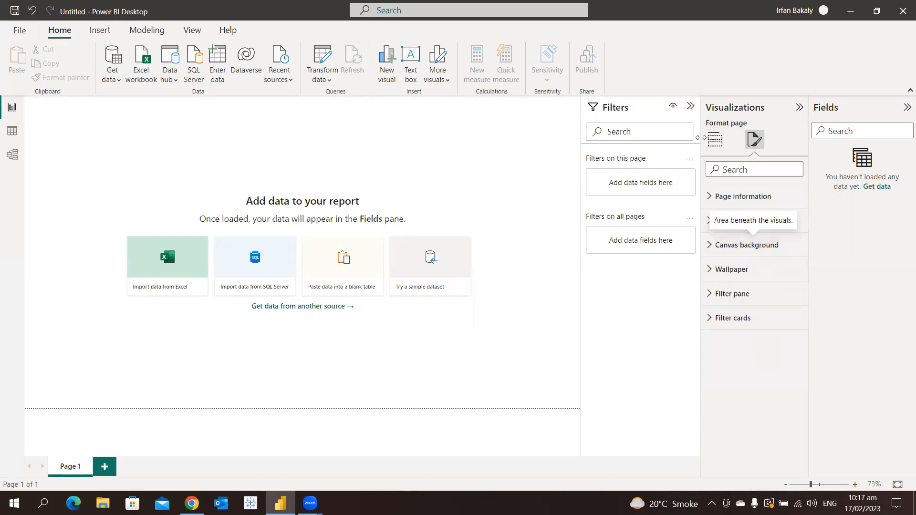
click(715, 140)
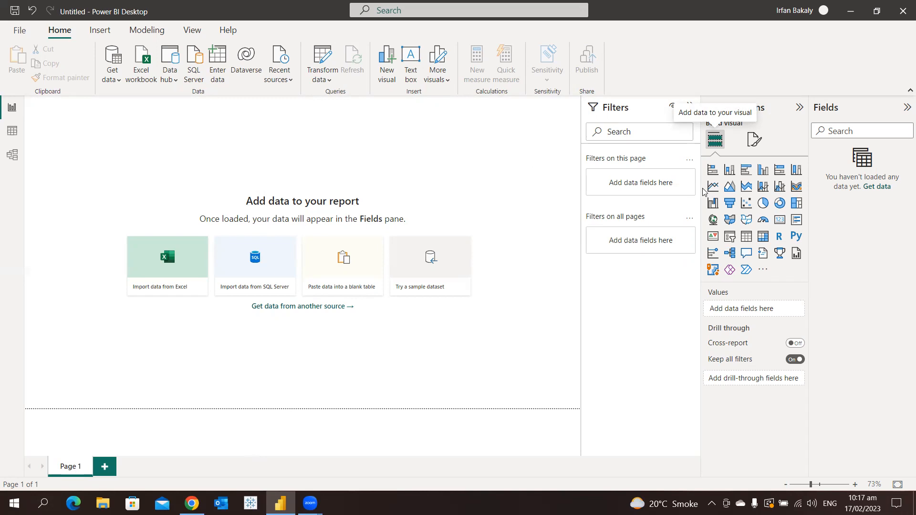
Add an empty stacked column chart, move it inward from the page's upper-left corner, and dismiss the missing-data notice.
click(729, 178)
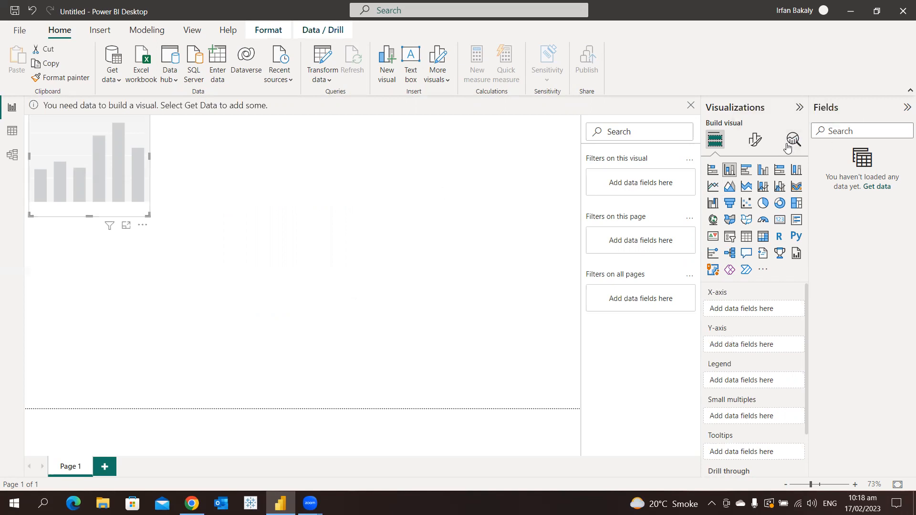
click(756, 148)
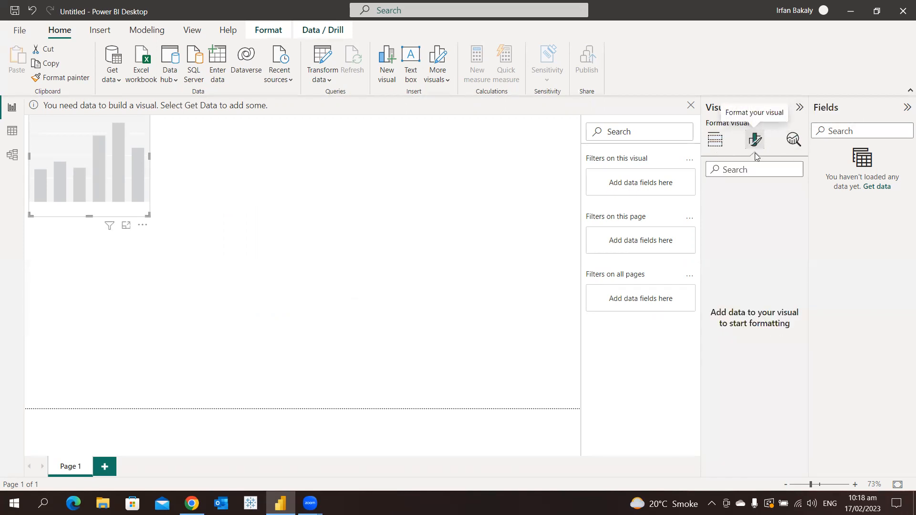
drag(121, 206, 165, 256)
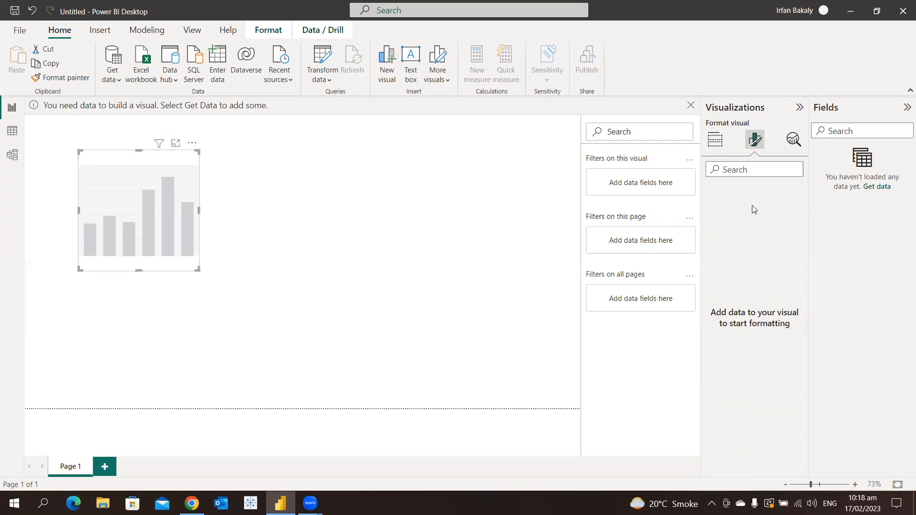
click(427, 216)
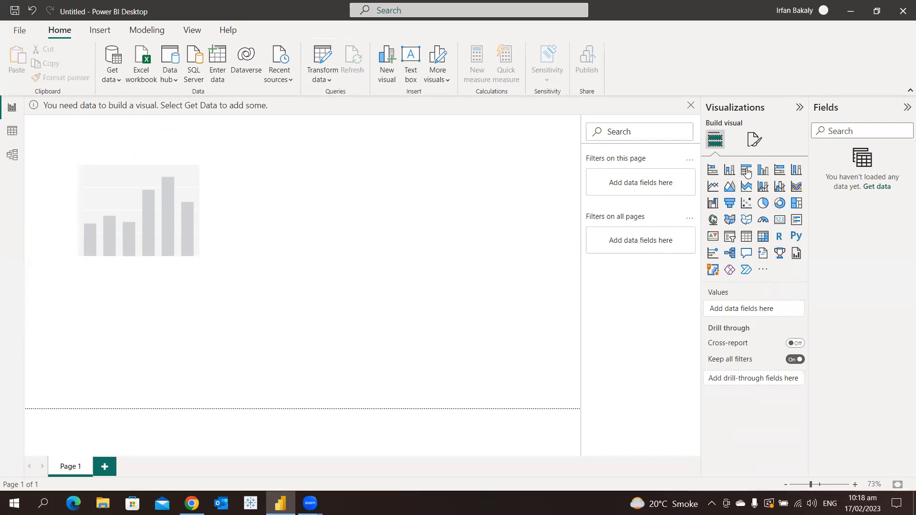
click(755, 139)
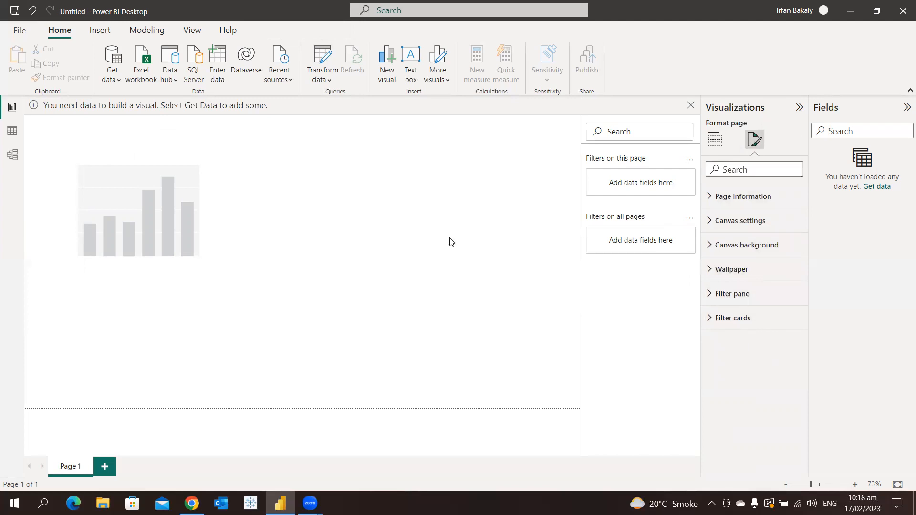
click(691, 105)
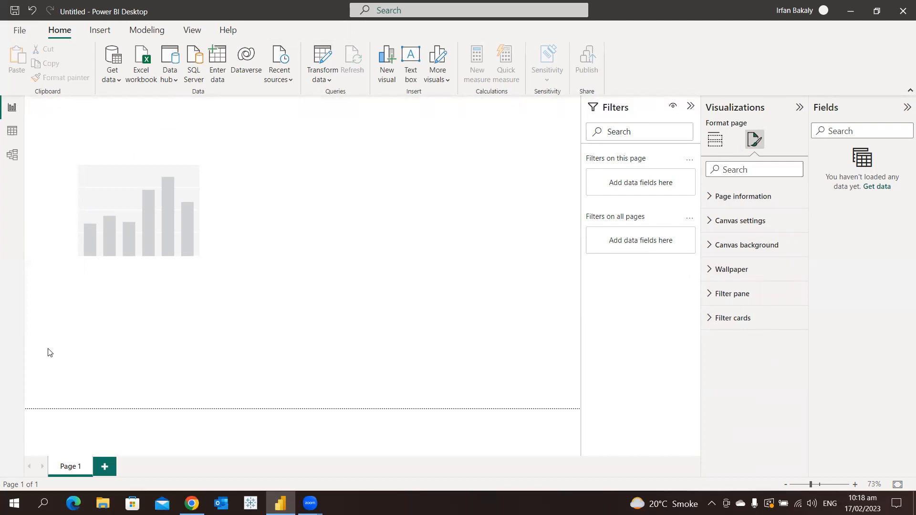
Open the Payroll Database workbook in Excel from the desktop's Power BI - Video folder and enable editing.
key(super+e)
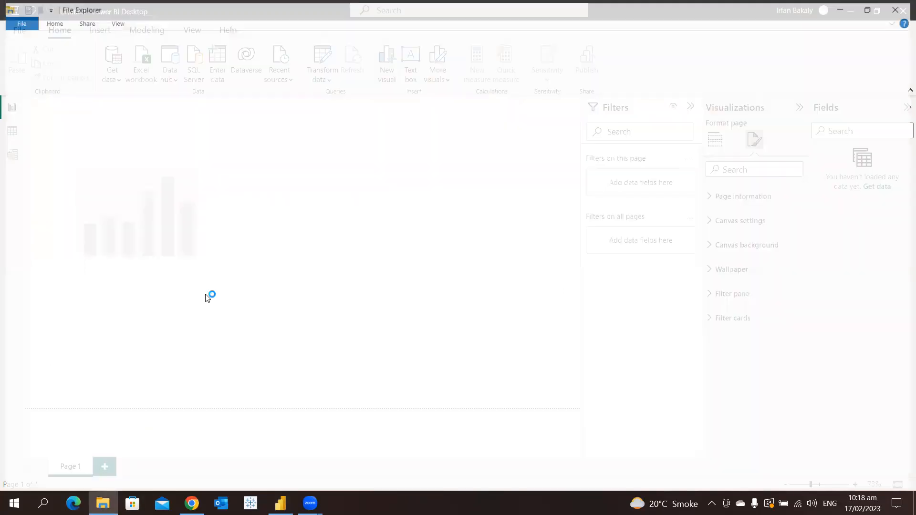
click(60, 88)
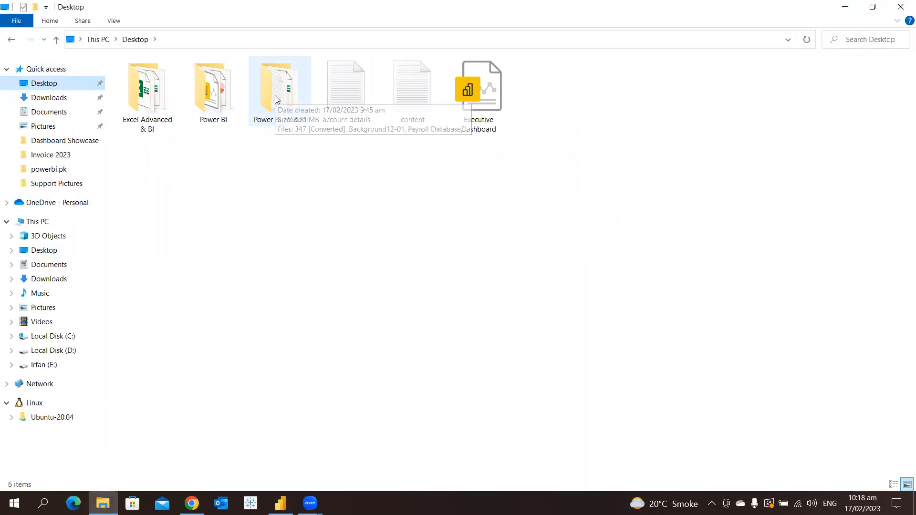
double_click(277, 99)
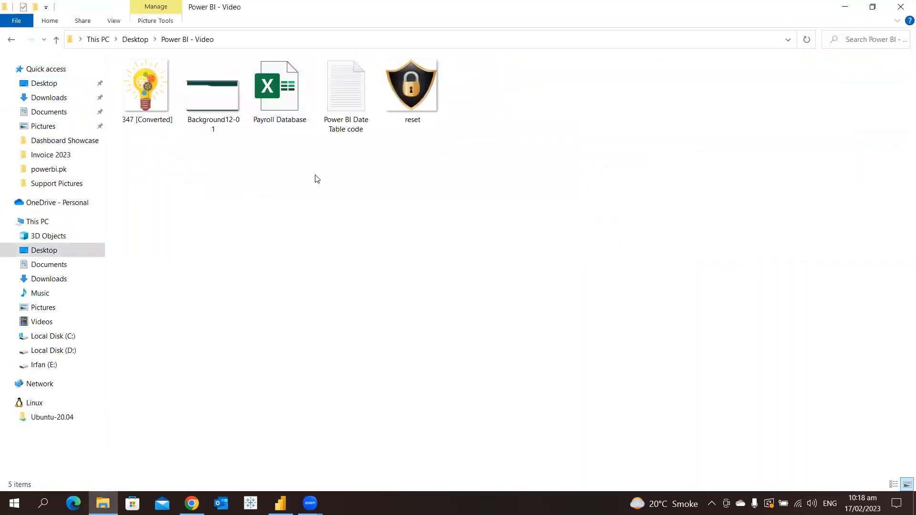
click(295, 122)
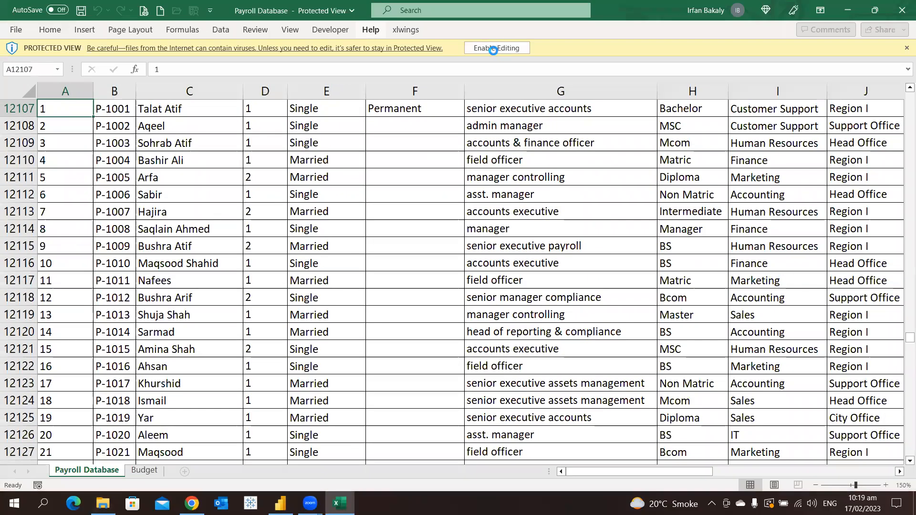
click(494, 50)
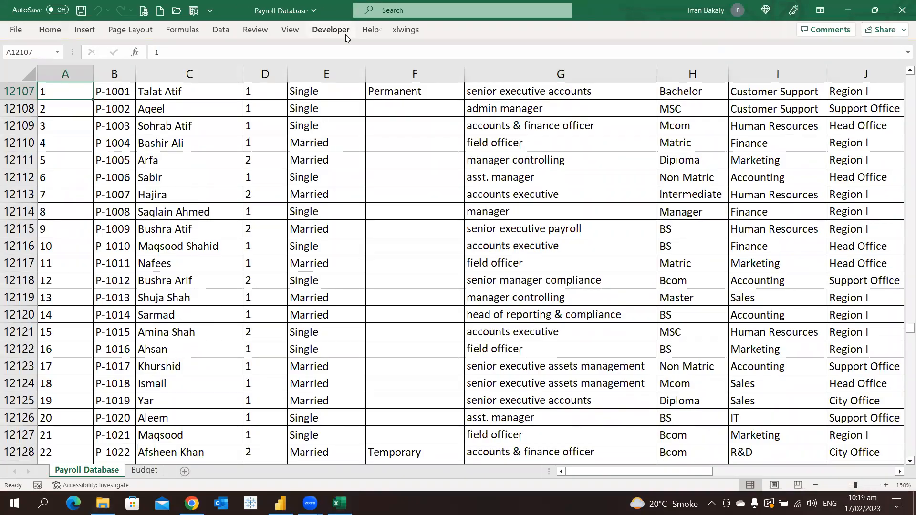
Keep the xlwings commands expanded and go to cell A1 of the Payroll Database sheet.
click(406, 30)
click(904, 91)
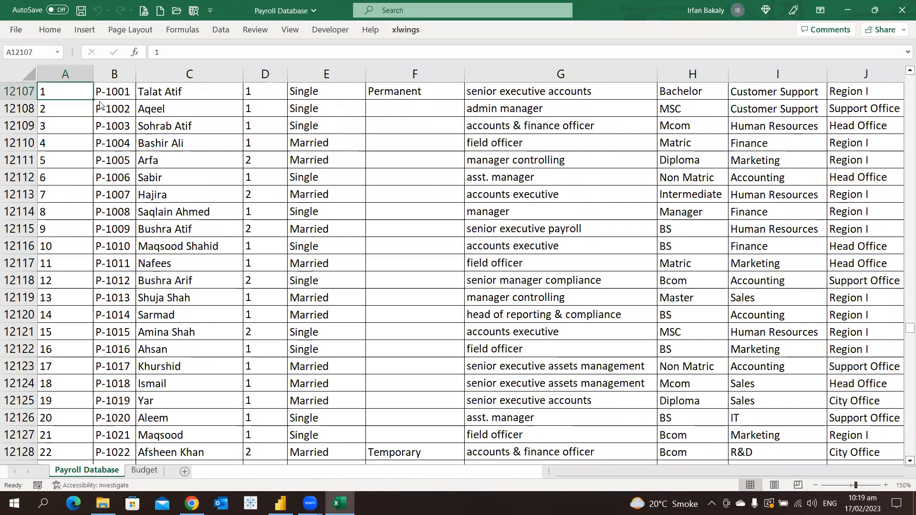
scroll(86, 178, up, 5)
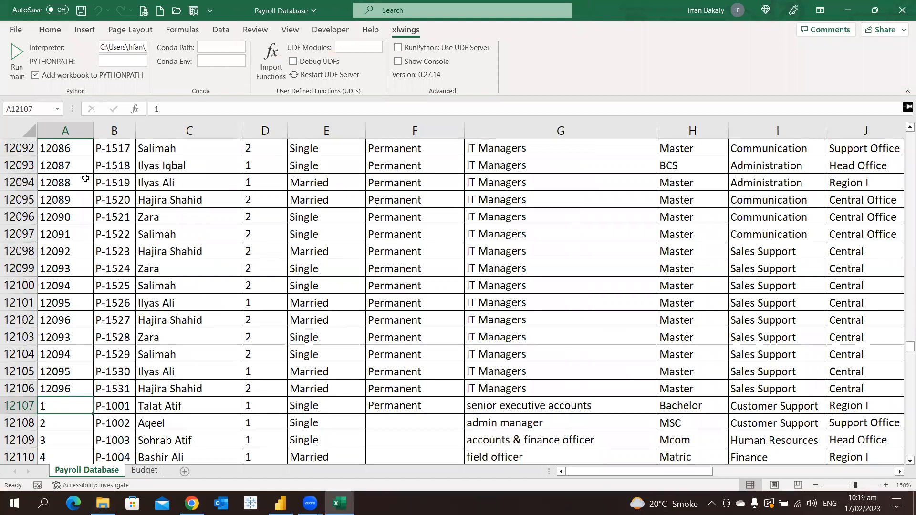
key(ctrl+Up)
key(ctrl+Up)
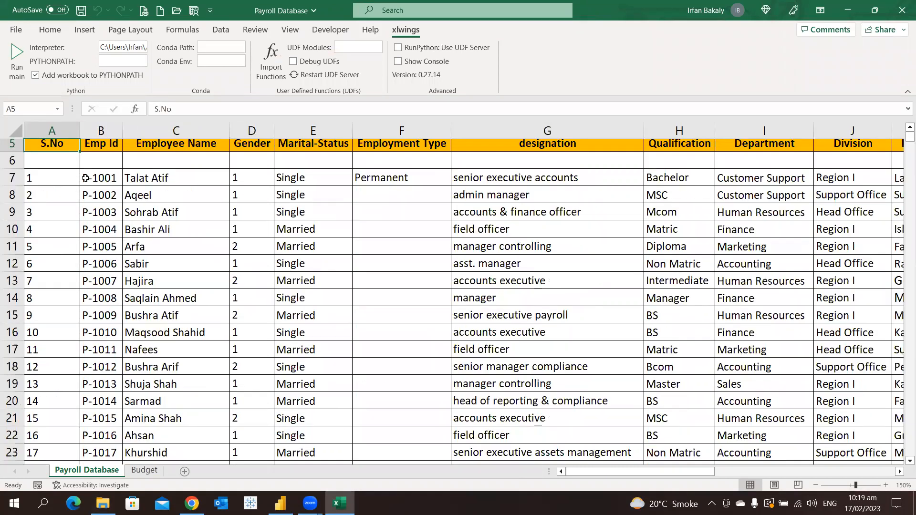
key(ctrl+Up)
scroll(91, 167, down, 2)
scroll(92, 167, down, 1)
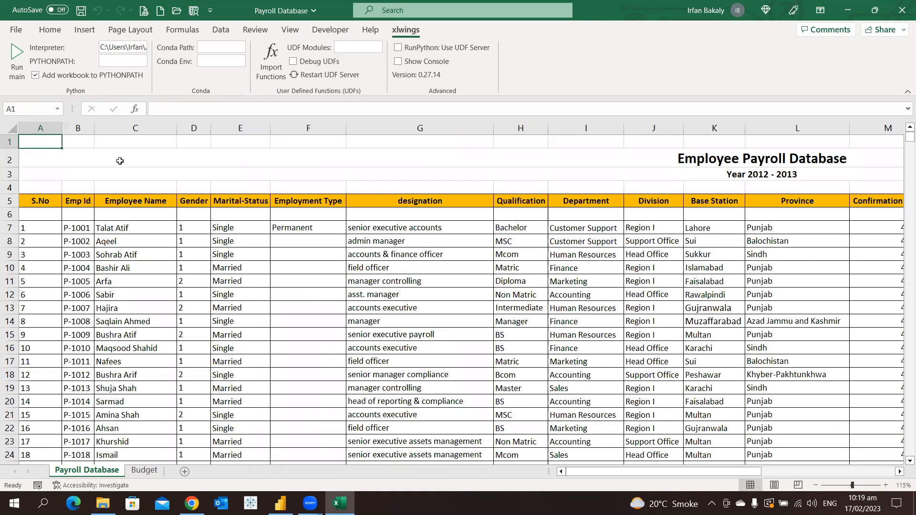
Examine the payroll sheet's title rows 2-3, header row 5, blank row 6, first data row and S.No column.
drag(7, 159, 4, 174)
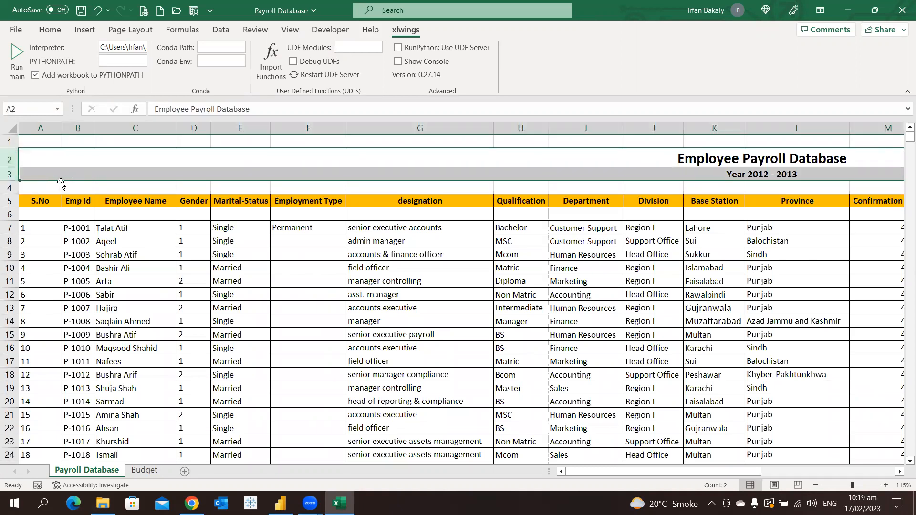
click(9, 201)
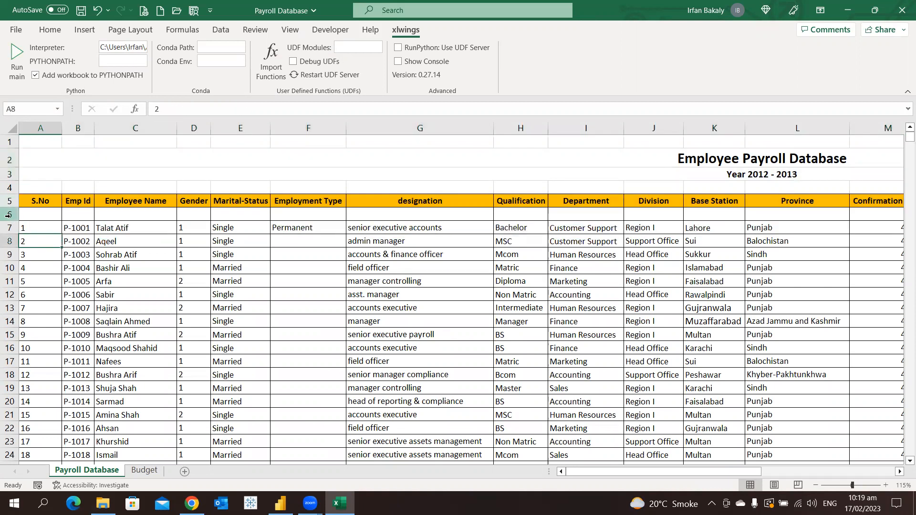
click(9, 214)
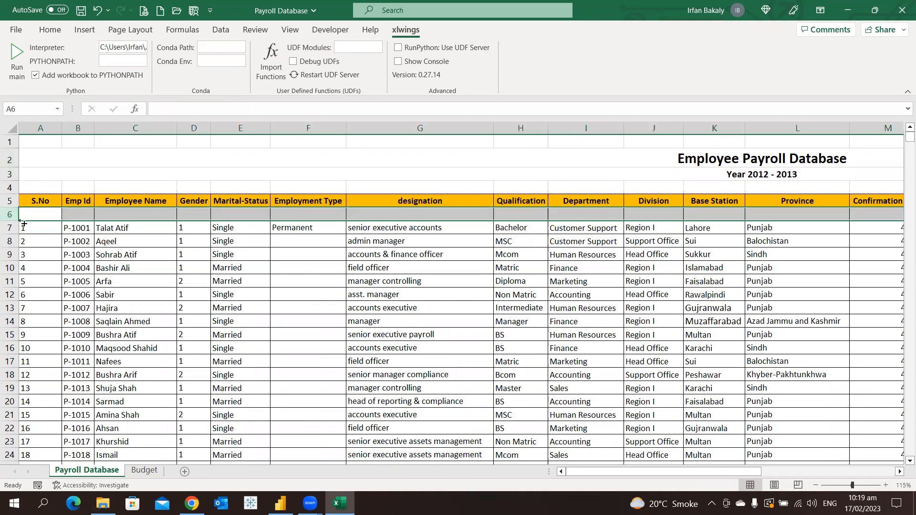
click(26, 227)
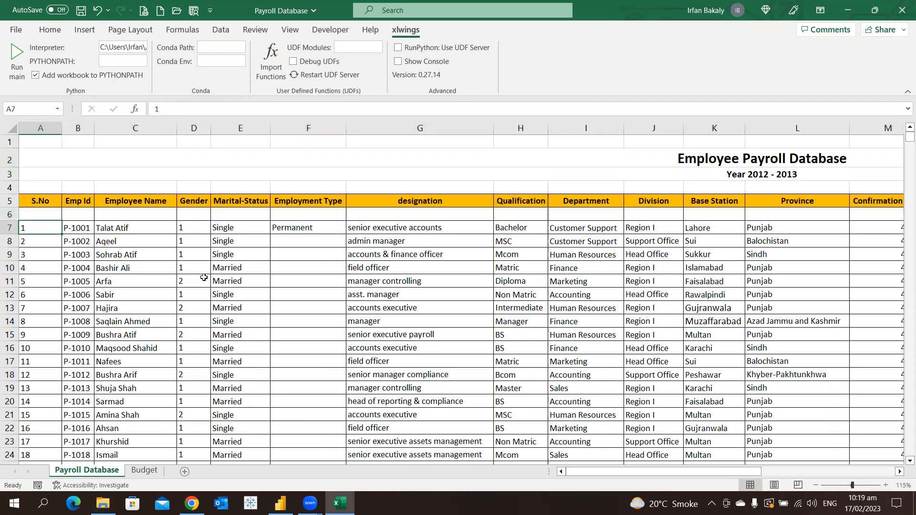
click(39, 128)
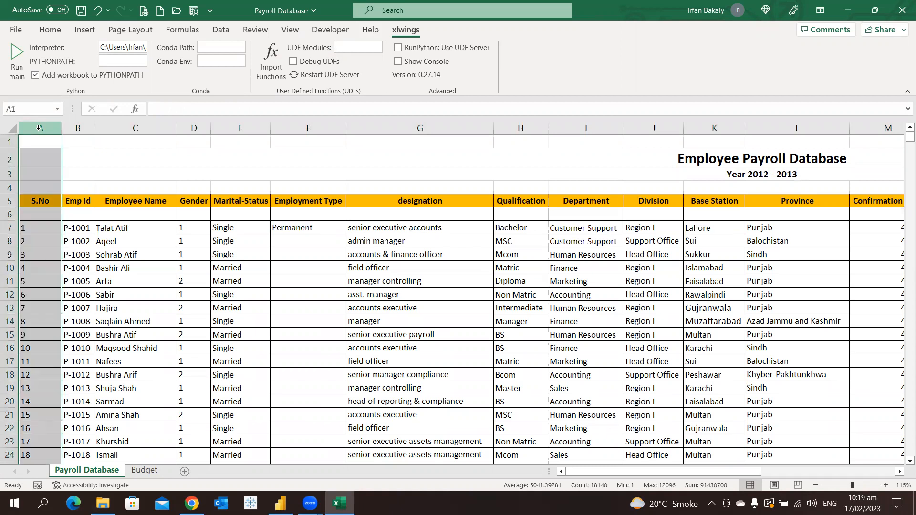
click(46, 237)
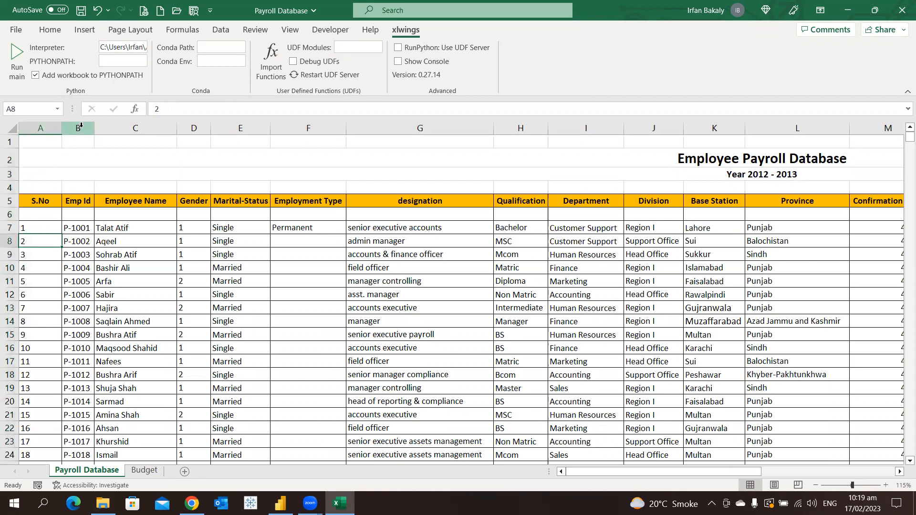
Examine the Emp Id, Employee Name and Gender values of the first employee record in row 7.
click(83, 230)
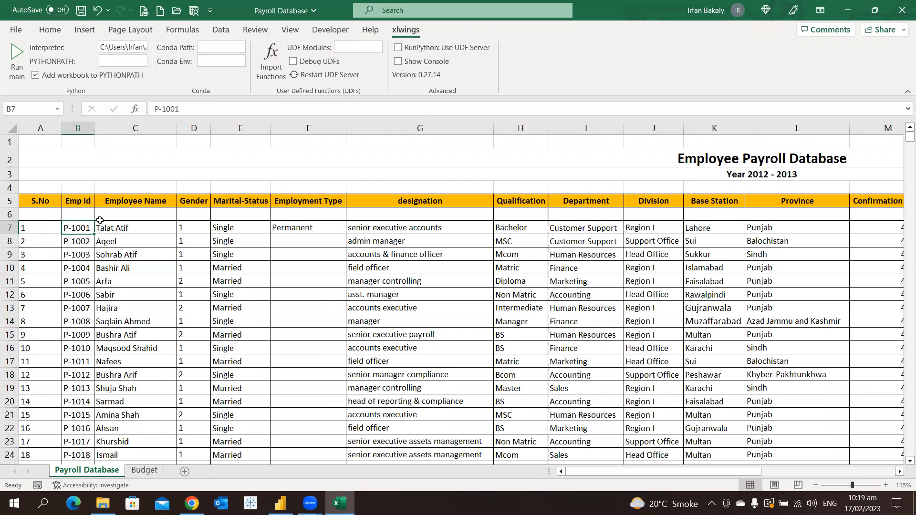
click(123, 230)
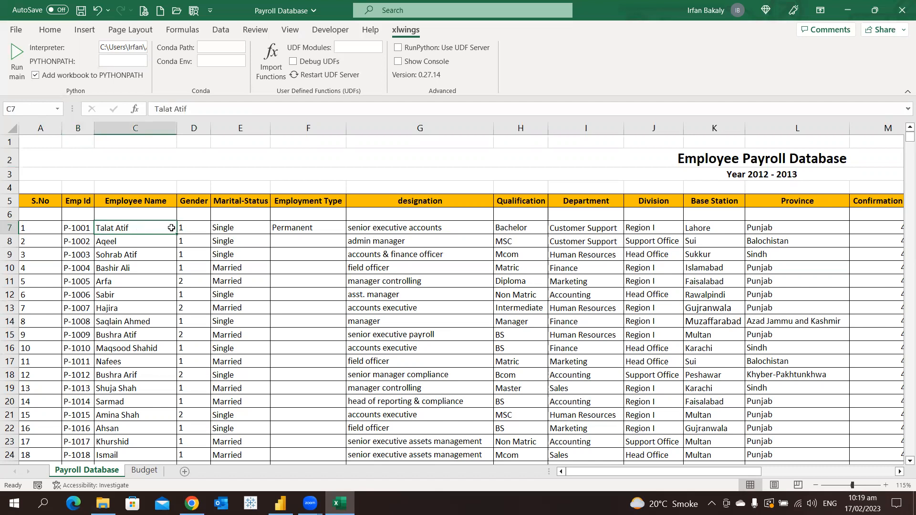
click(201, 230)
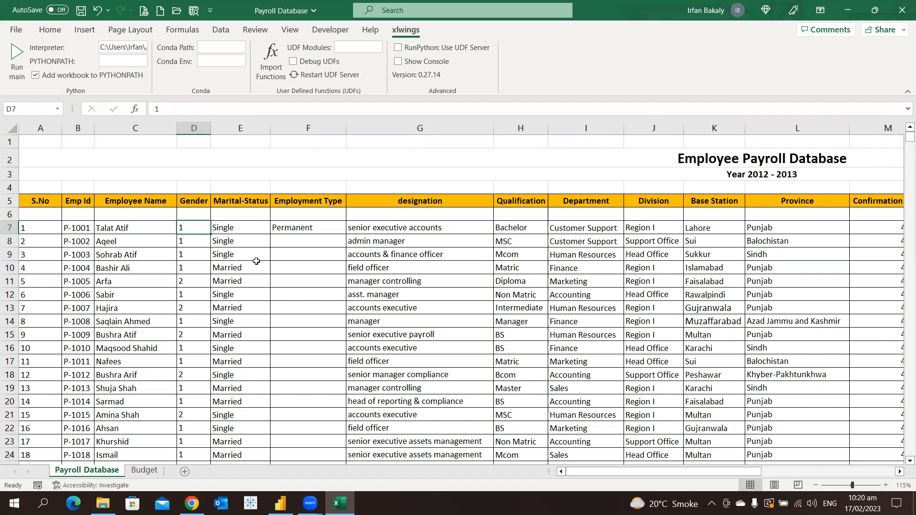
Examine the Employee Name to Employment Type columns in rows 7-27 and compare them with row 28.
scroll(256, 261, down, 2)
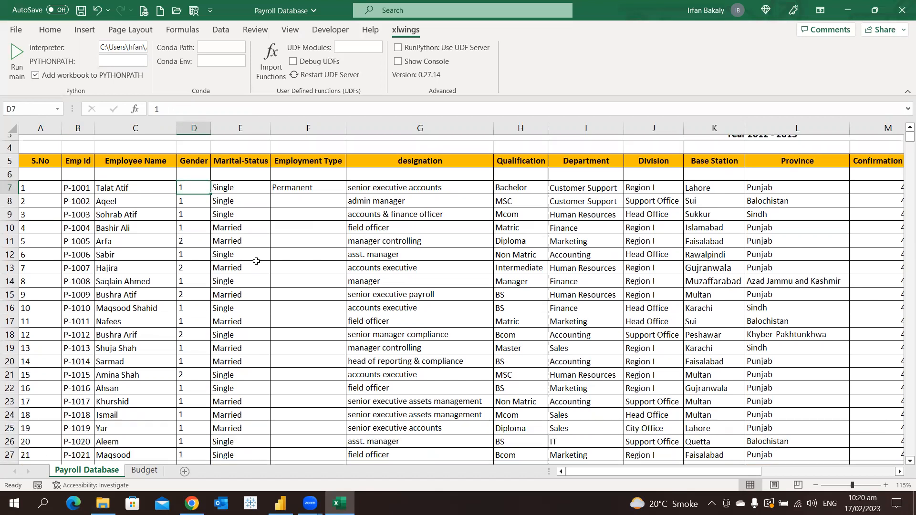
drag(116, 148, 306, 412)
click(144, 147)
scroll(302, 157, up, 1)
scroll(305, 195, up, 1)
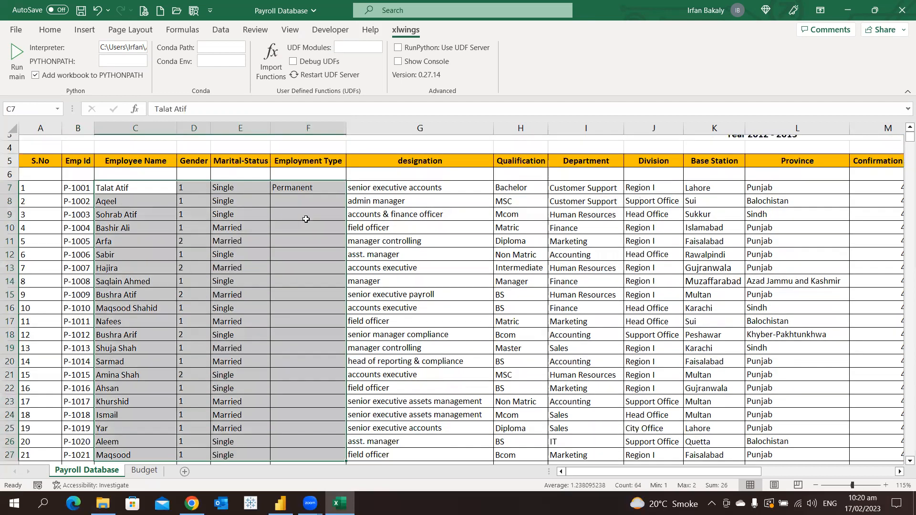
scroll(306, 219, down, 2)
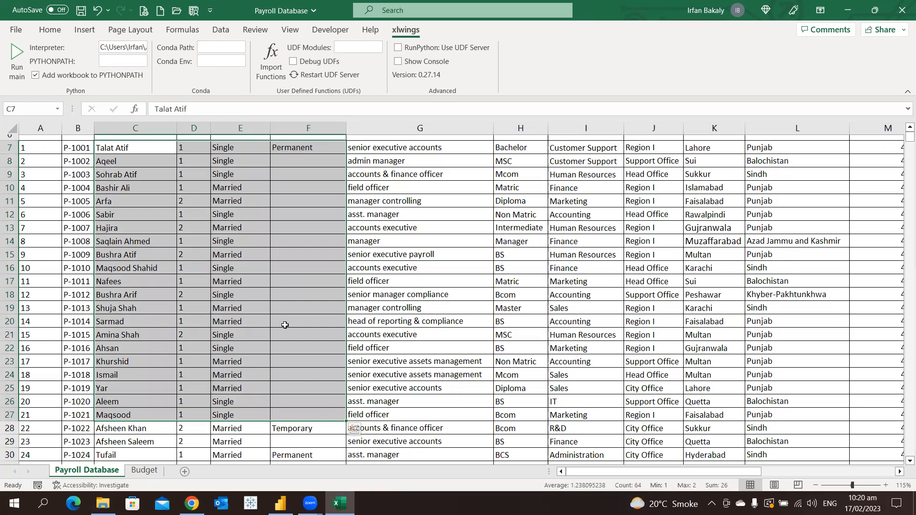
scroll(285, 325, down, 3)
drag(105, 310, 311, 305)
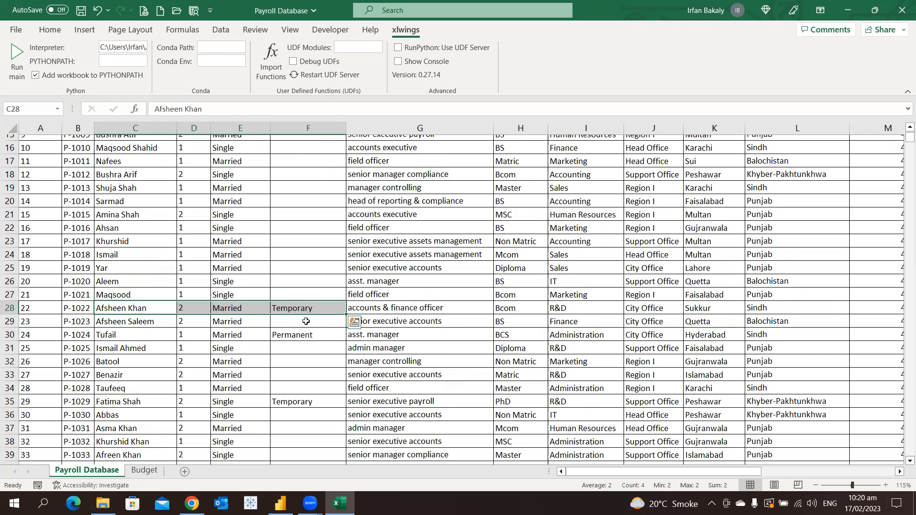
scroll(306, 321, up, 3)
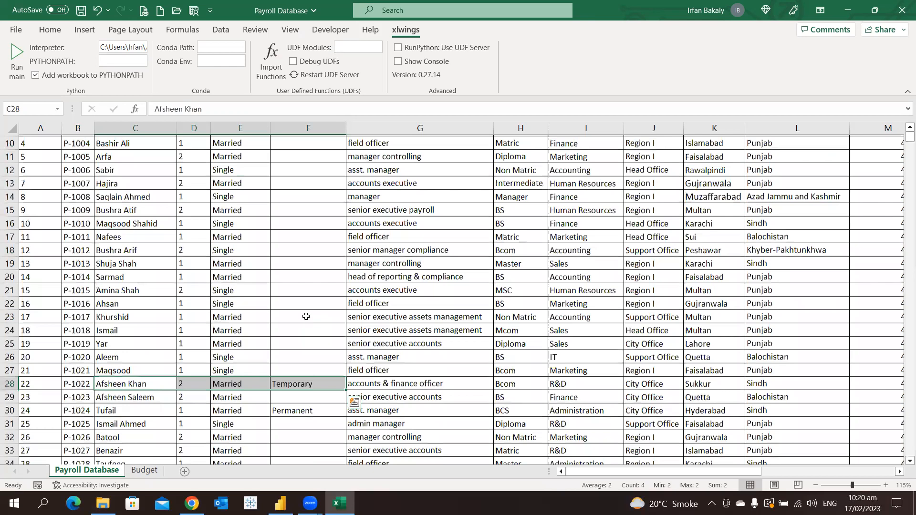
Check the blank cells between the Employment Type entries from F7 down to F34.
click(318, 150)
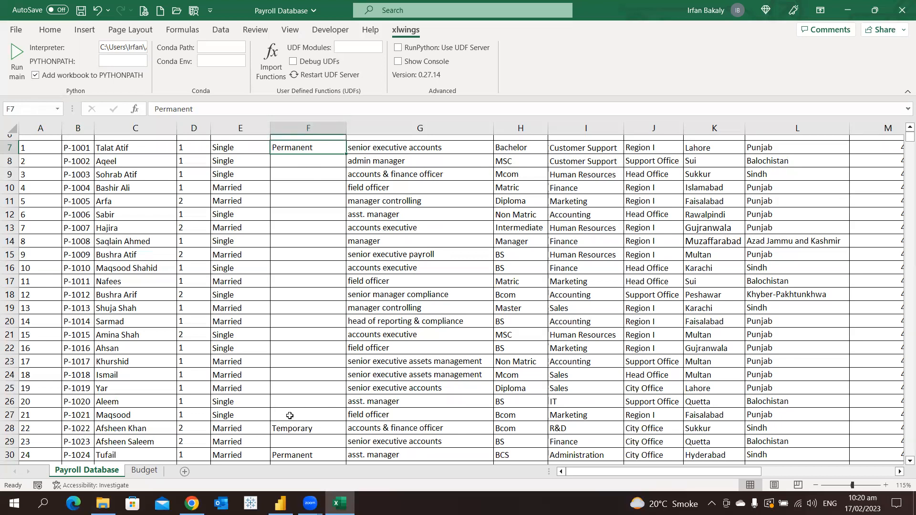
scroll(290, 416, down, 2)
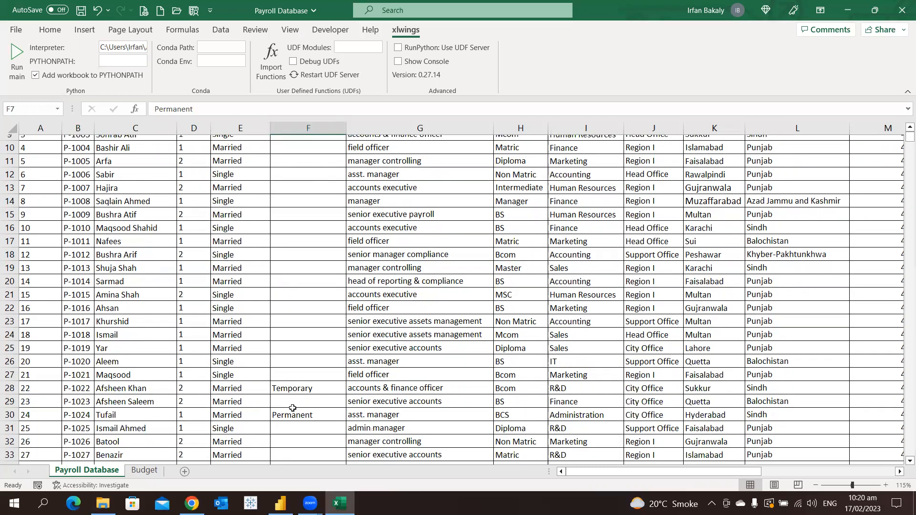
scroll(297, 407, down, 1)
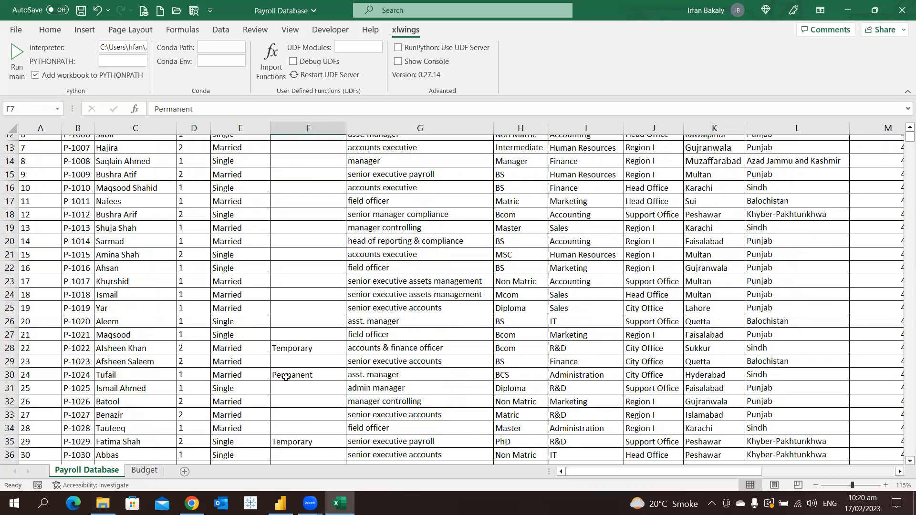
scroll(286, 377, down, 1)
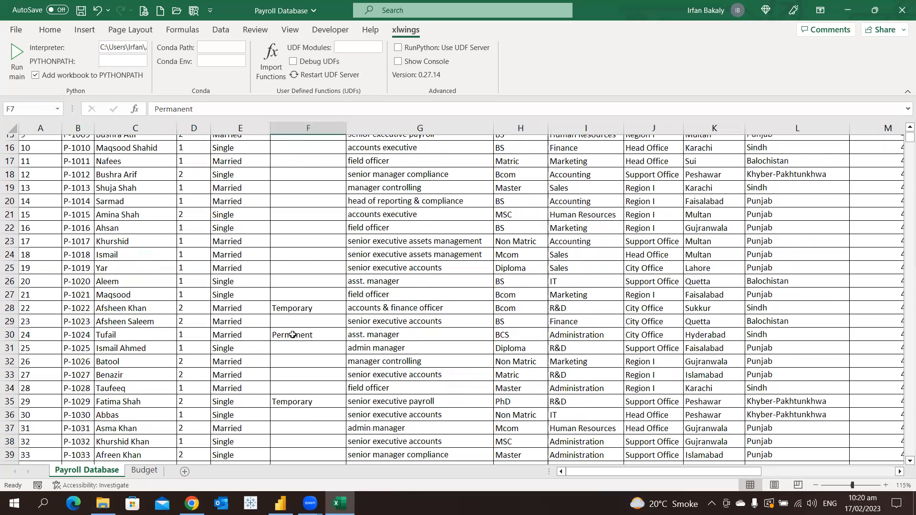
drag(293, 335, 293, 389)
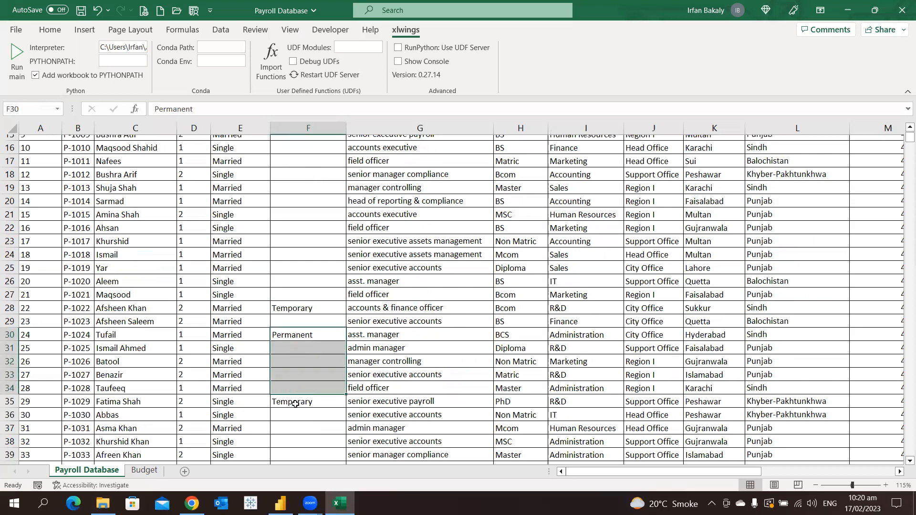
scroll(296, 402, up, 1)
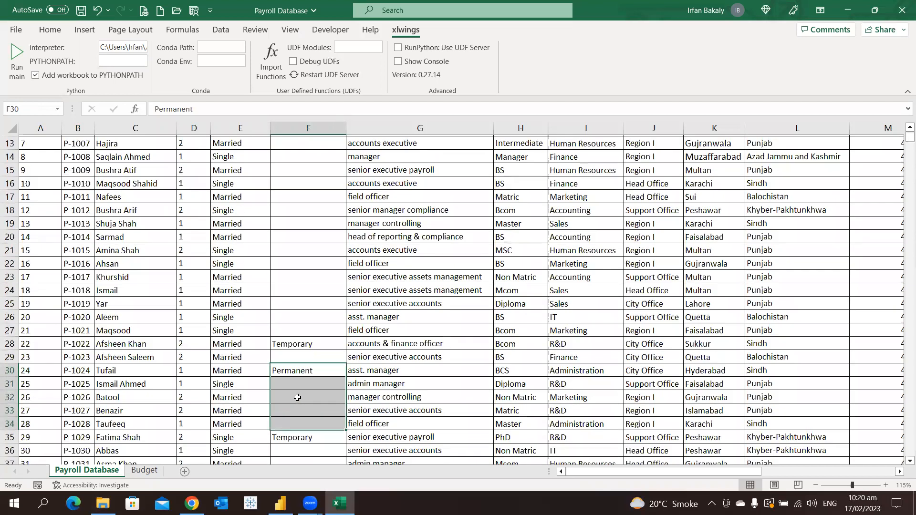
Examine the designation column from G7 and the employee detail columns up to Province.
scroll(299, 366, up, 4)
click(410, 187)
scroll(414, 283, up, 1)
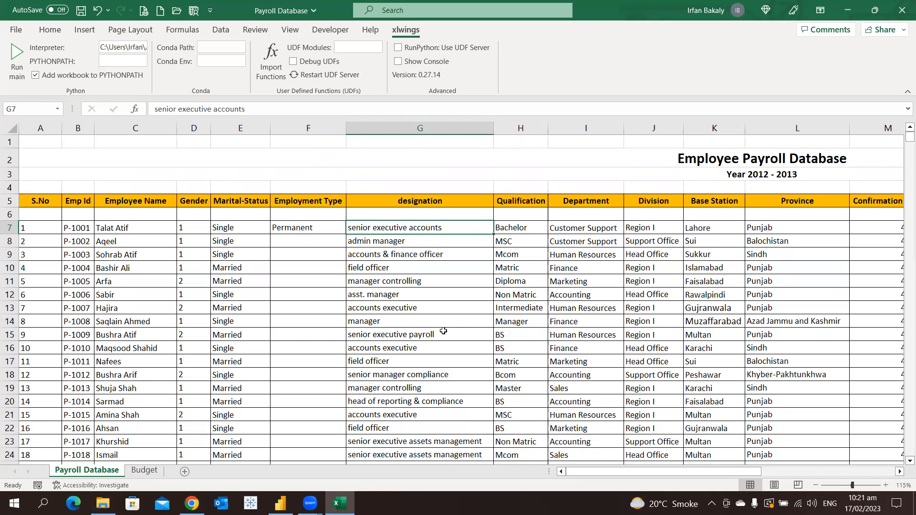
drag(602, 474, 650, 473)
drag(364, 128, 626, 130)
click(614, 296)
Try the Short Date format on the Confirmation Date, Service Start Date and Date of Birth columns, and undo it.
drag(679, 473, 857, 473)
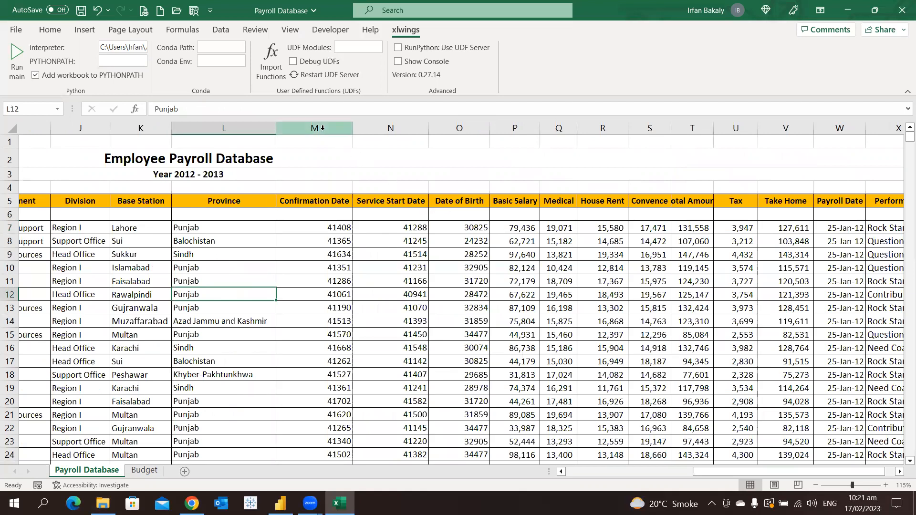
drag(323, 128, 460, 128)
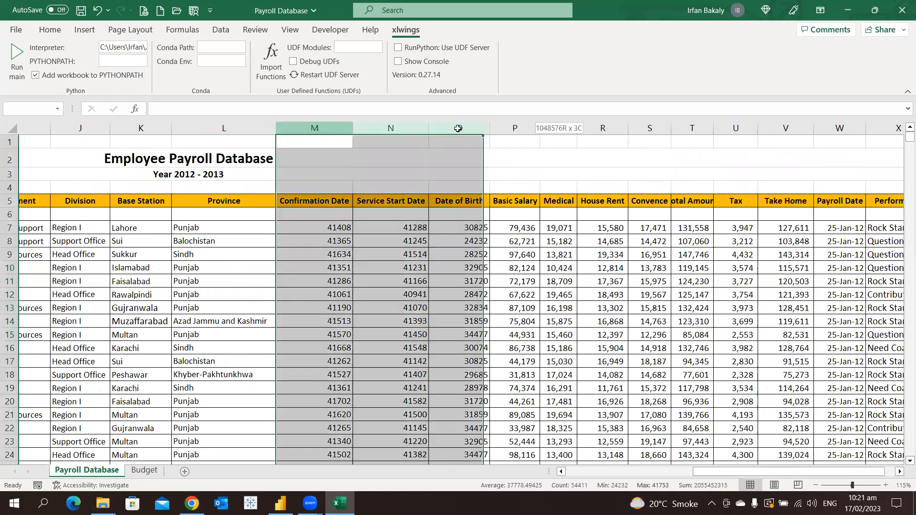
click(57, 32)
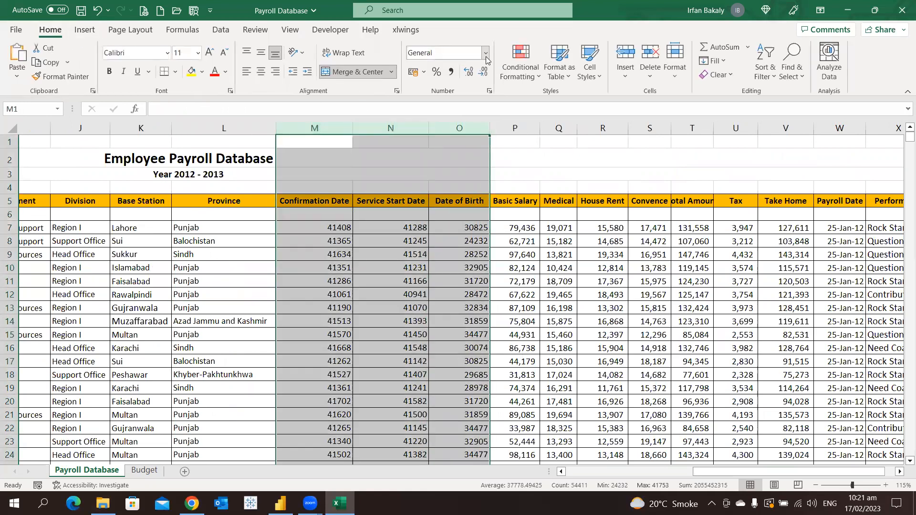
click(487, 60)
click(483, 183)
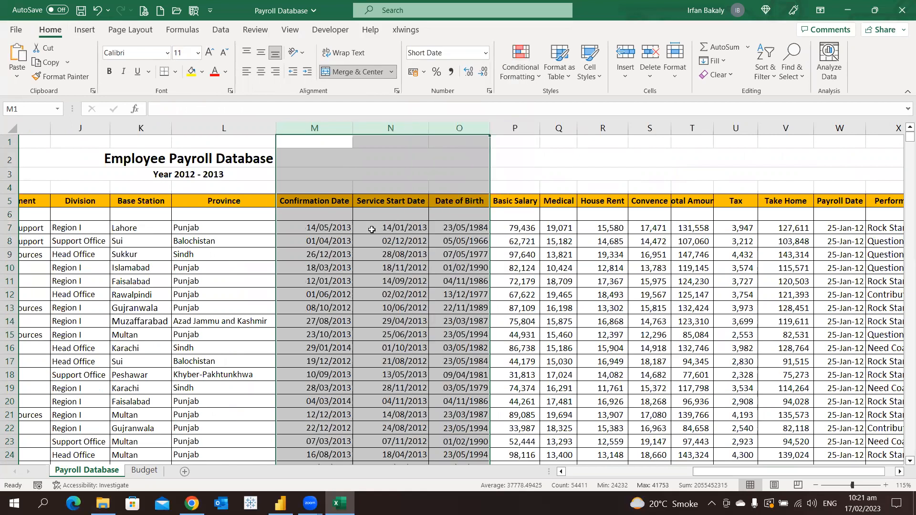
click(358, 237)
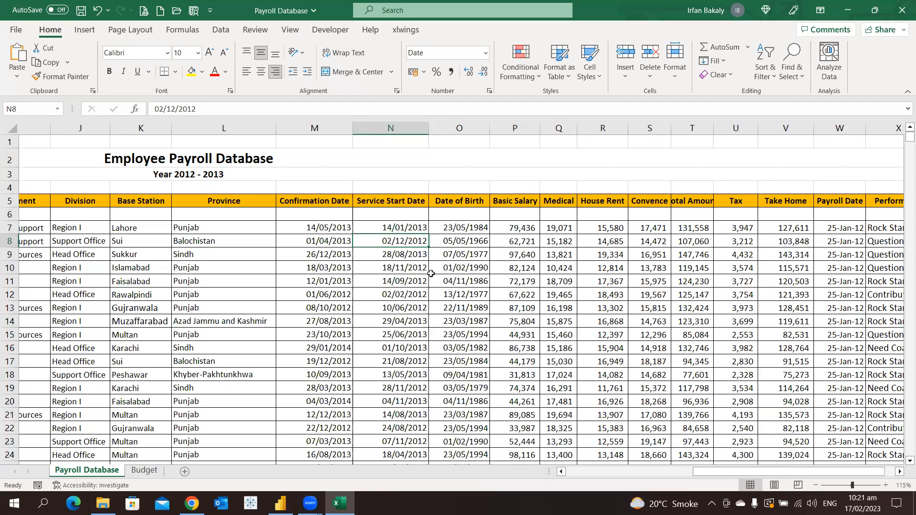
key(ctrl+z)
click(431, 273)
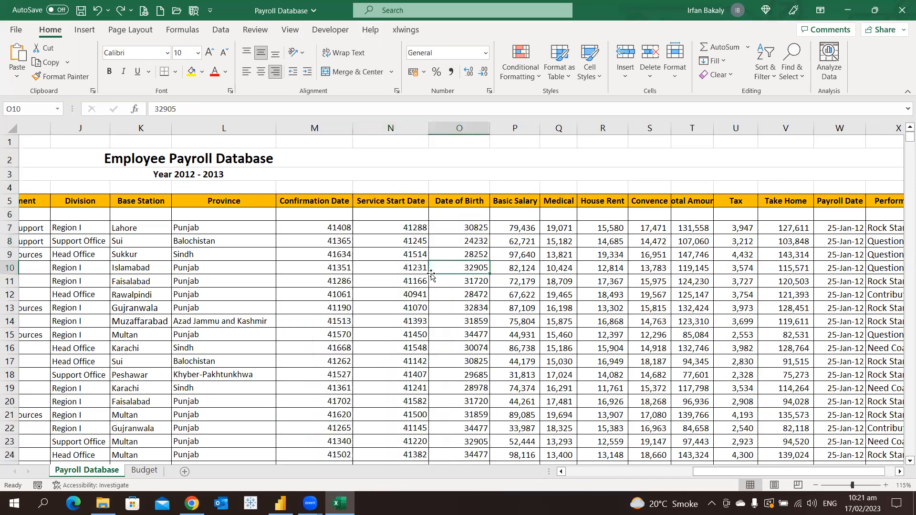
Review the pay columns from Basic Salary through Take Home.
click(529, 130)
drag(529, 130, 785, 133)
drag(838, 476, 875, 476)
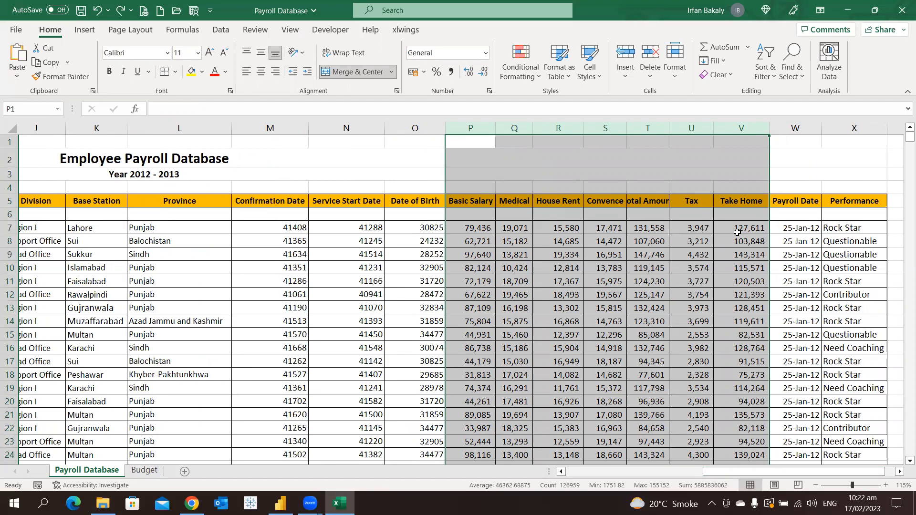
Inspect the Take Home formula in V7 and the Total Amount cell T7 it refers to, keeping the formula.
click(737, 232)
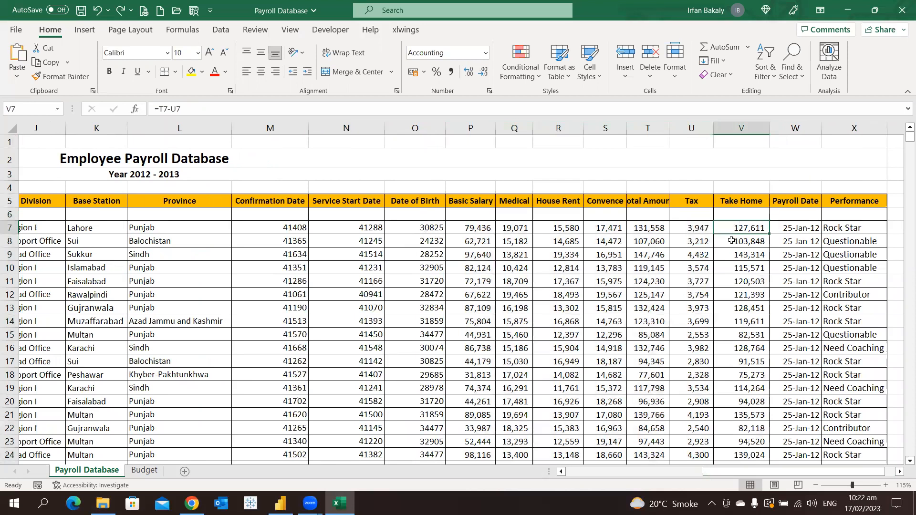
drag(559, 127, 653, 128)
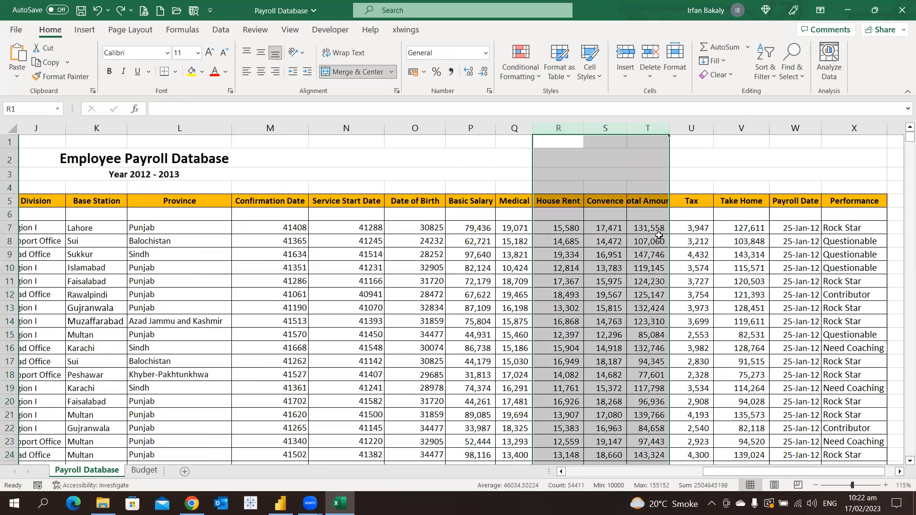
click(658, 229)
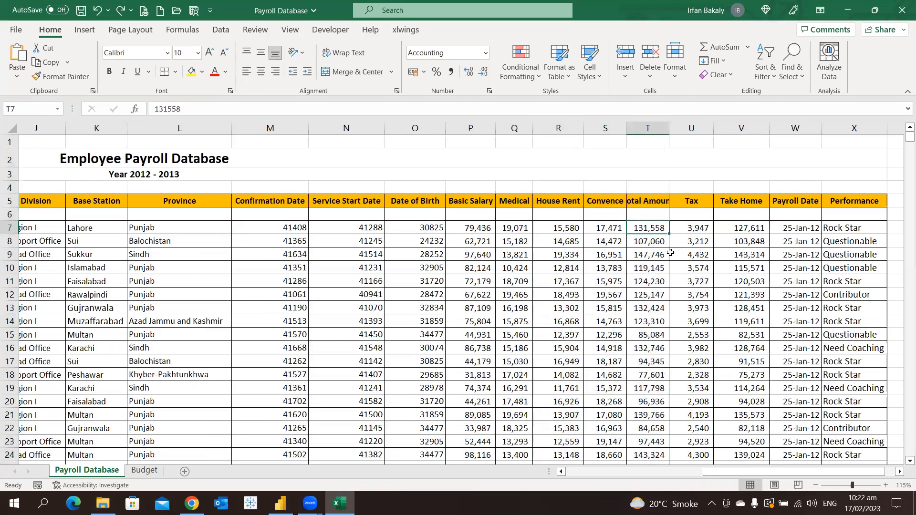
click(741, 228)
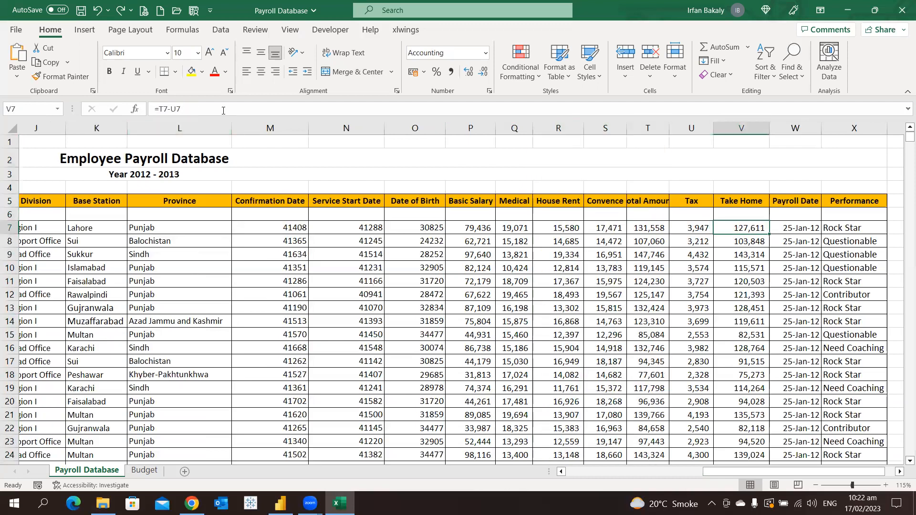
double_click(740, 229)
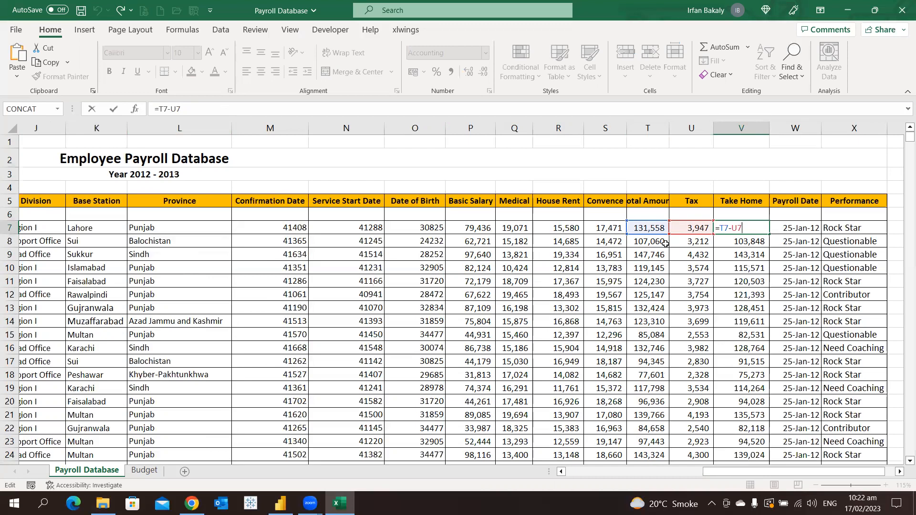
key(ctrl+Return)
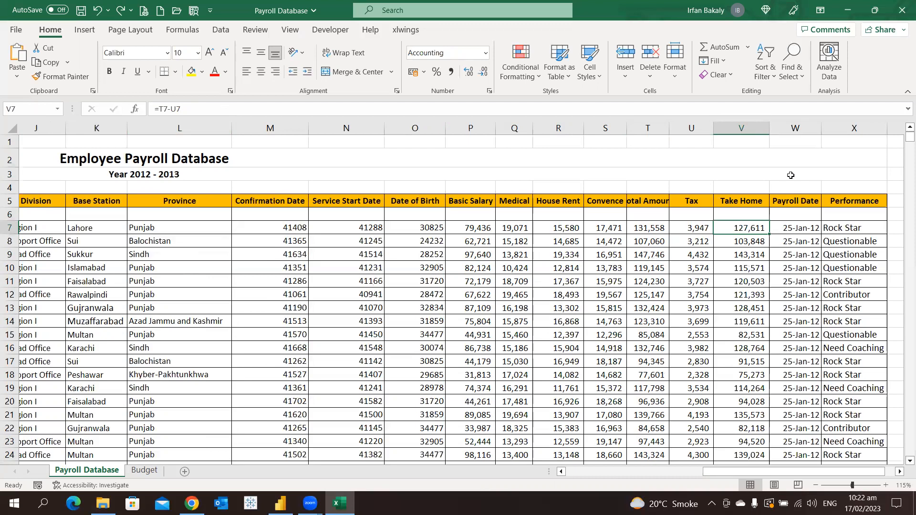
Examine the Payroll Date column from W7 down to the December 2013 rows, and the Performance header in X5.
click(808, 230)
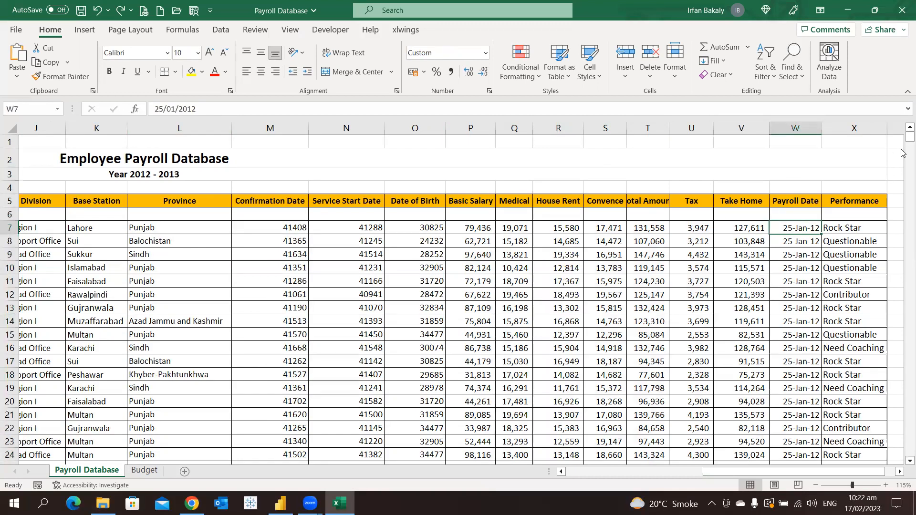
drag(905, 139, 902, 371)
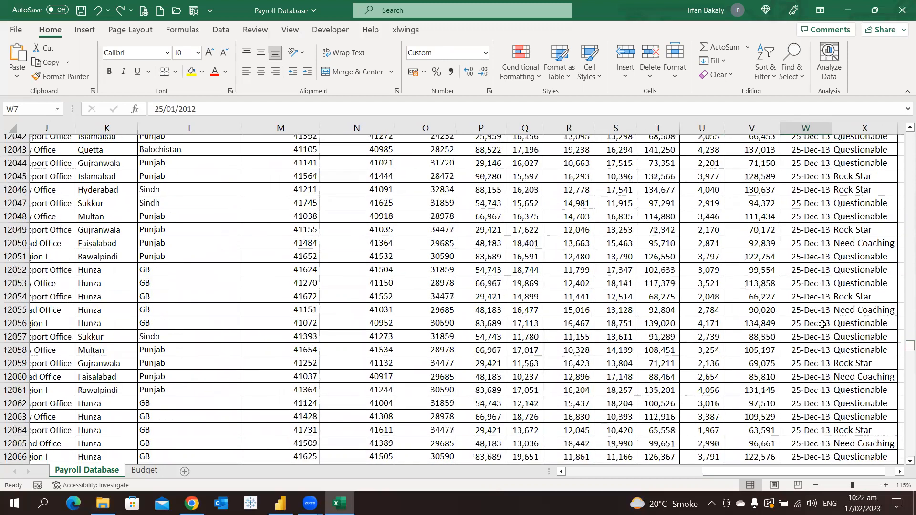
scroll(823, 324, down, 5)
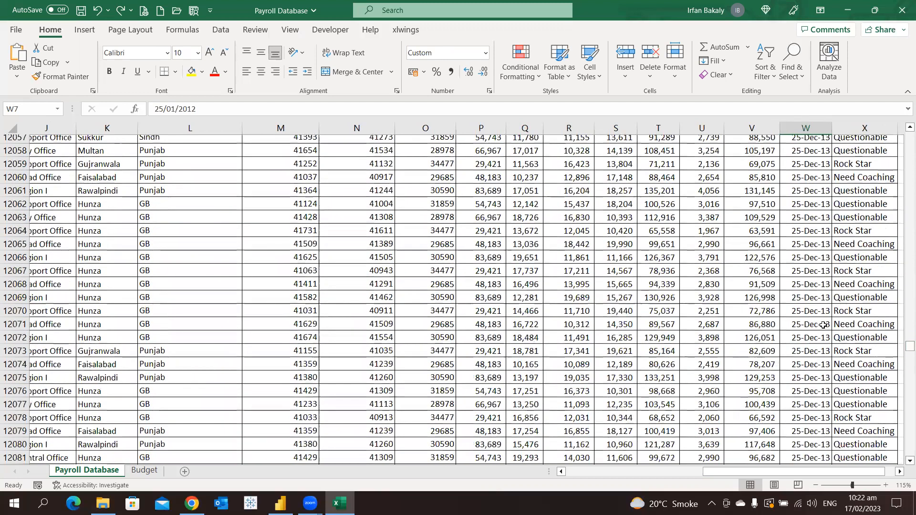
drag(902, 347, 863, 203)
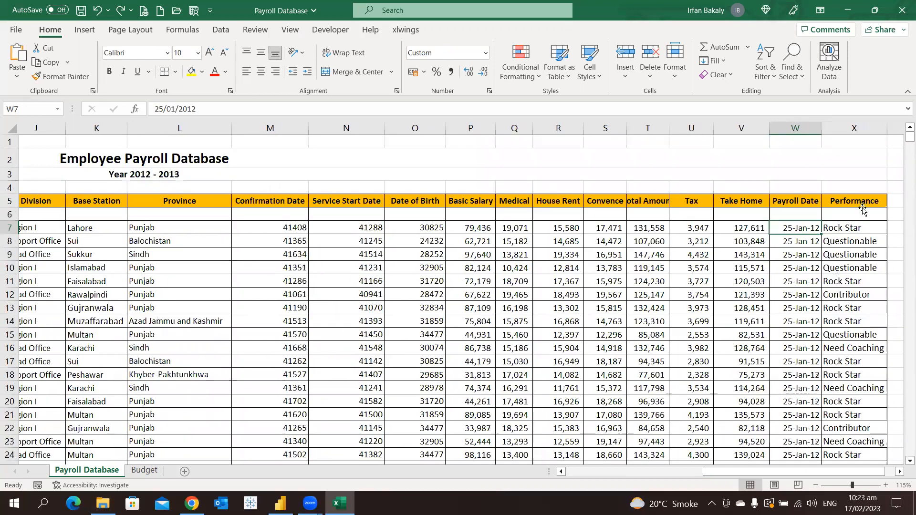
click(861, 204)
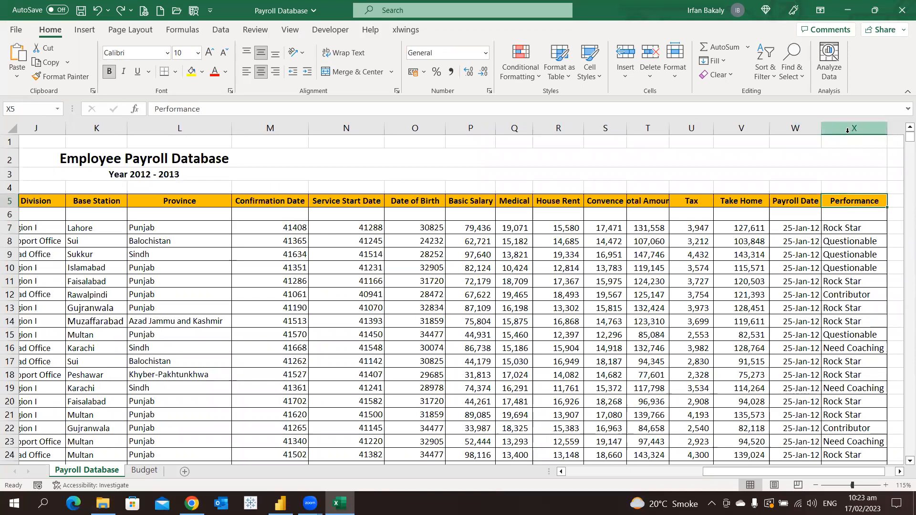
Return to the payroll sheet's first columns and open the Budget sheet.
drag(796, 471, 136, 491)
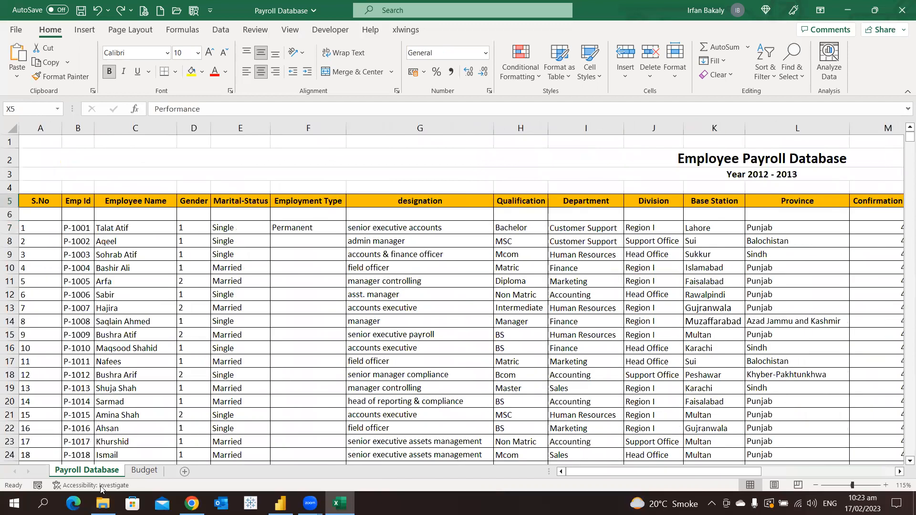
click(144, 471)
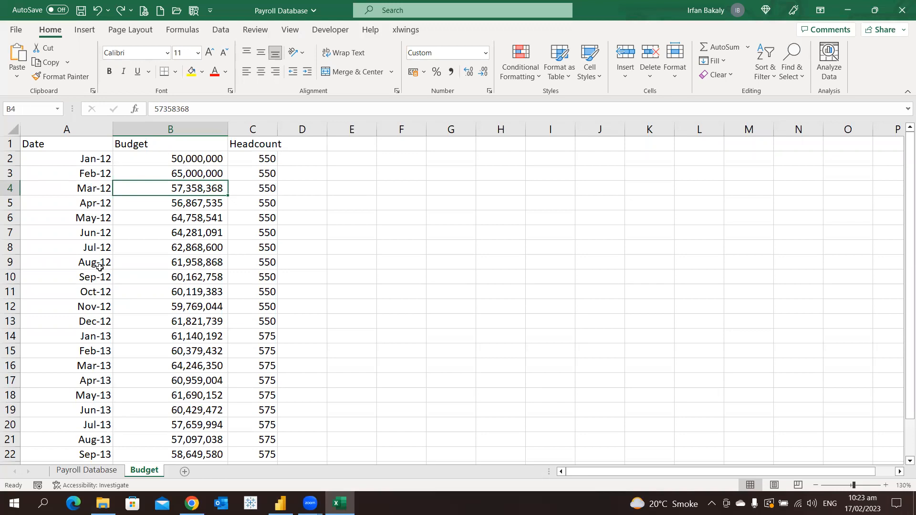
Check the January 2012 budget in B2, and select the payroll sheet's Take Home values from V7 down, keeping the formulas.
click(158, 163)
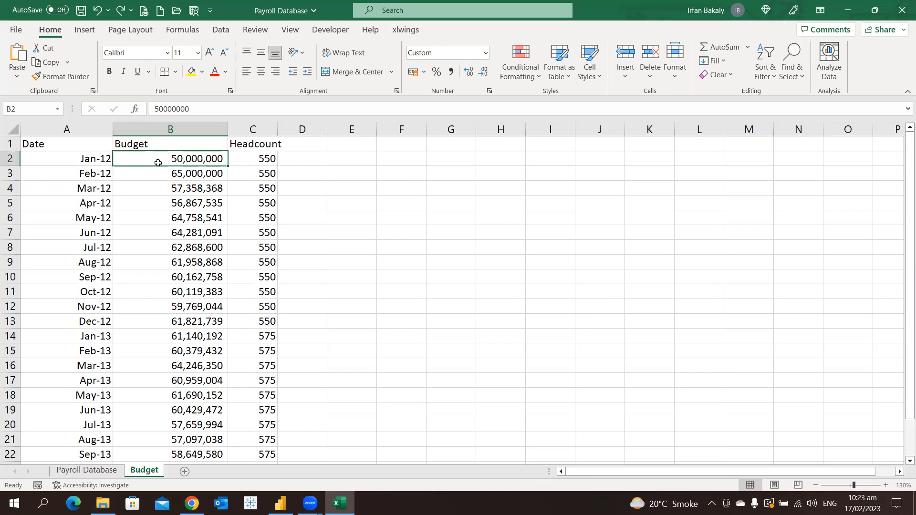
click(94, 473)
drag(712, 473, 847, 476)
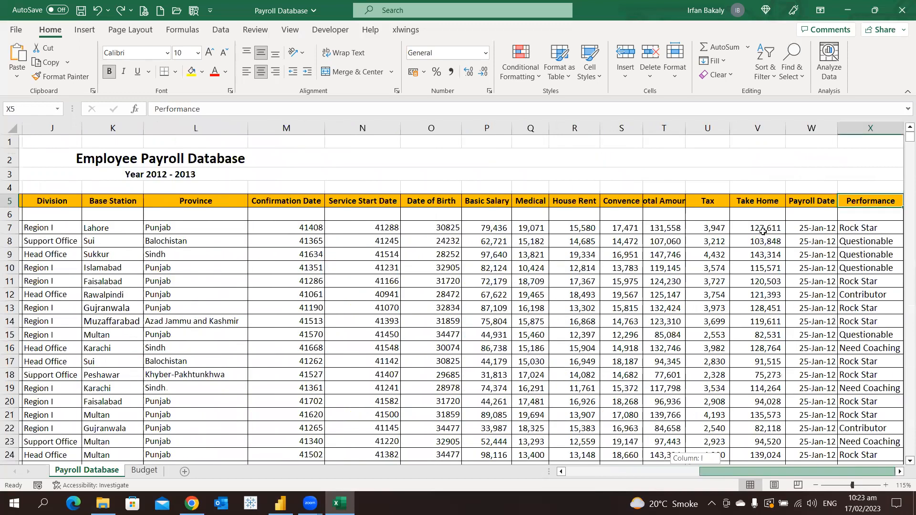
drag(764, 228, 769, 461)
drag(762, 171, 764, 122)
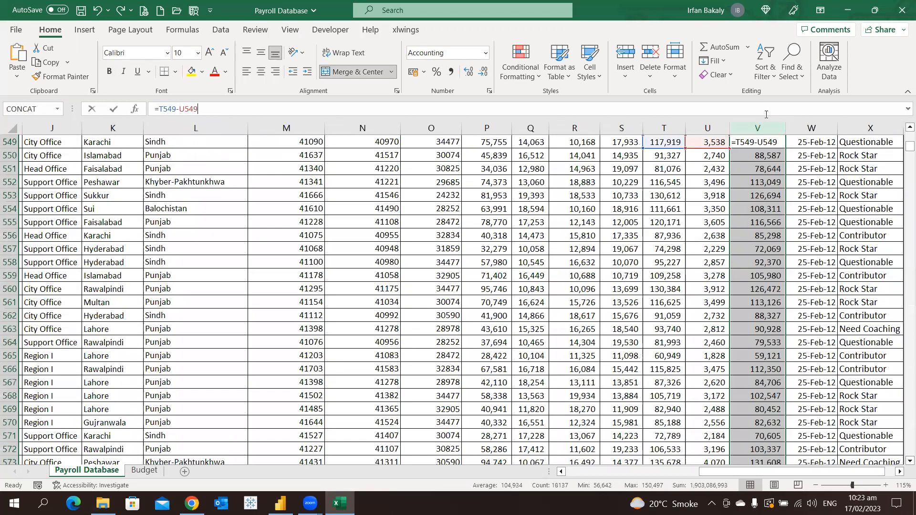
key(ctrl+Return)
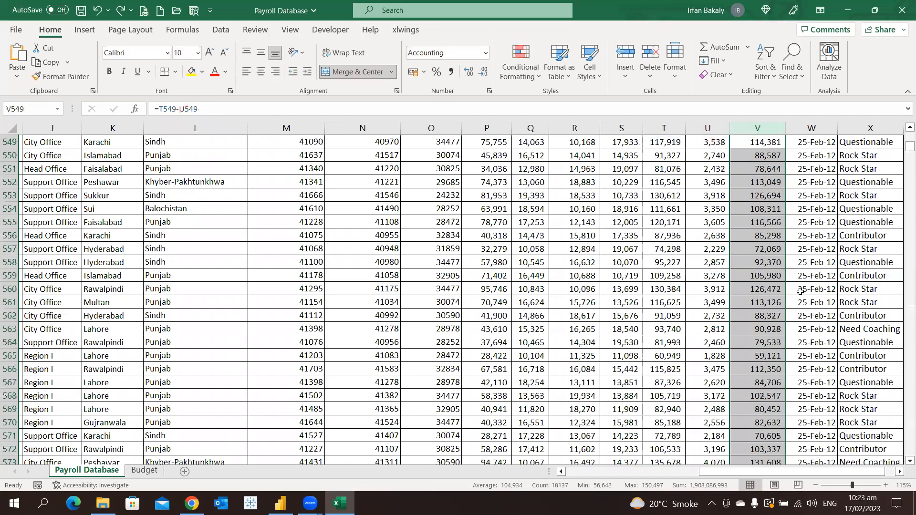
Select the January 2012 Take Home values from V509 up to V7 to sum them, and return to the Budget sheet.
scroll(804, 296, up, 7)
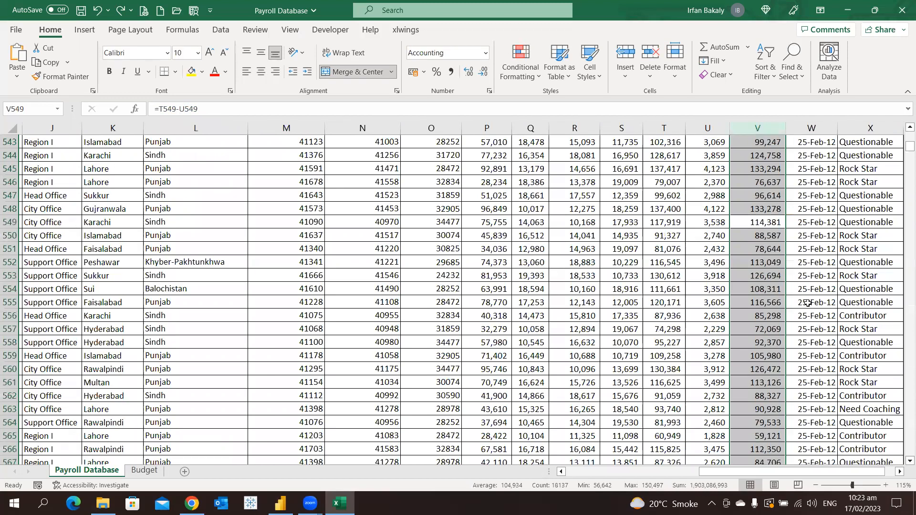
scroll(807, 303, up, 10)
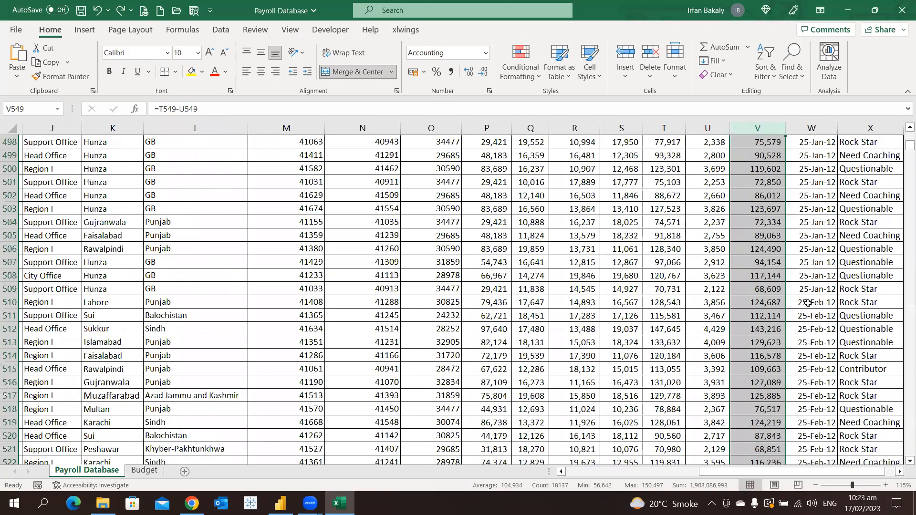
click(769, 289)
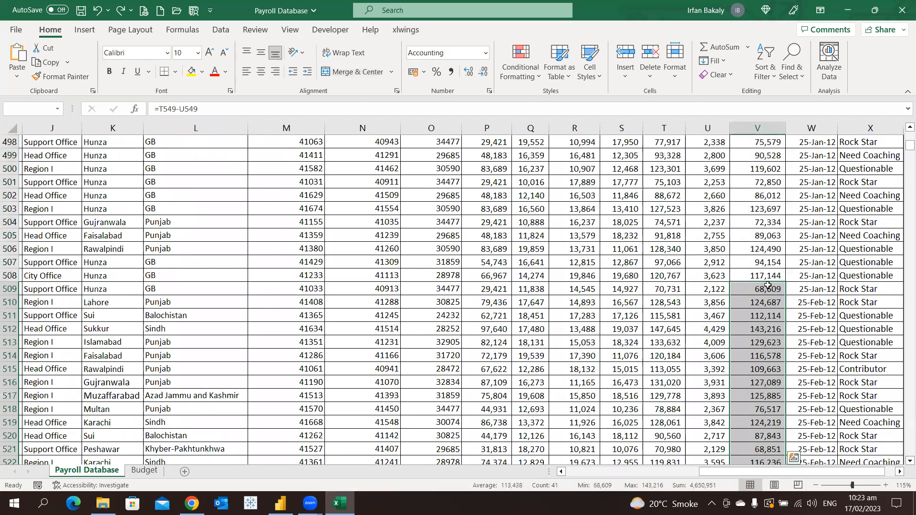
key(ctrl+shift+Up)
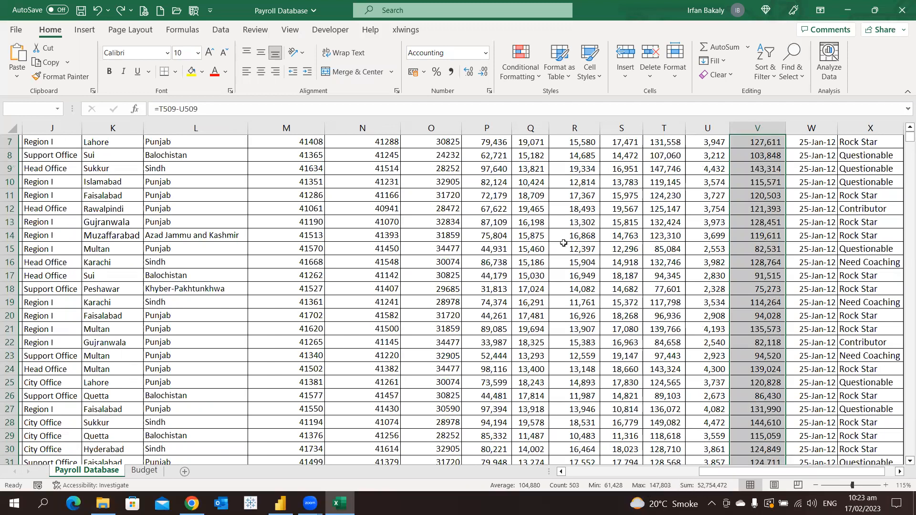
click(143, 470)
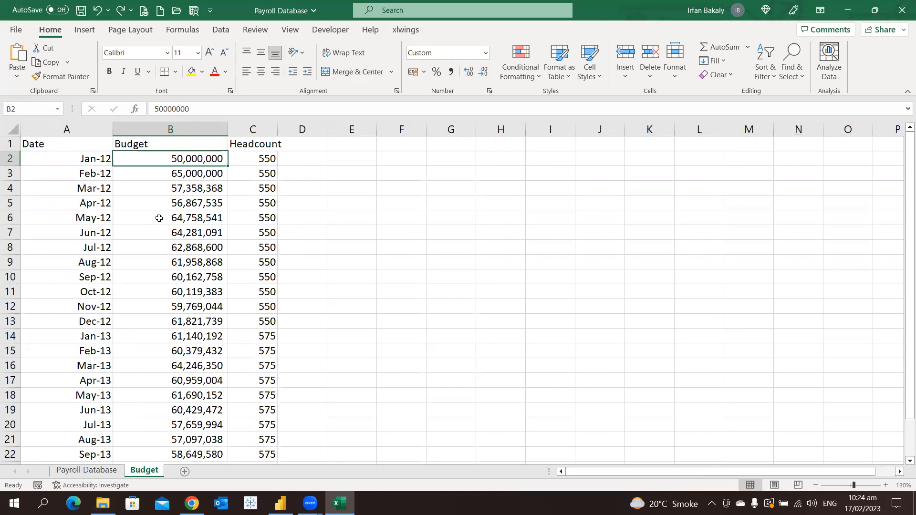
Go back to the Payroll Database sheet and close the workbook without saving the changes.
click(86, 471)
click(121, 201)
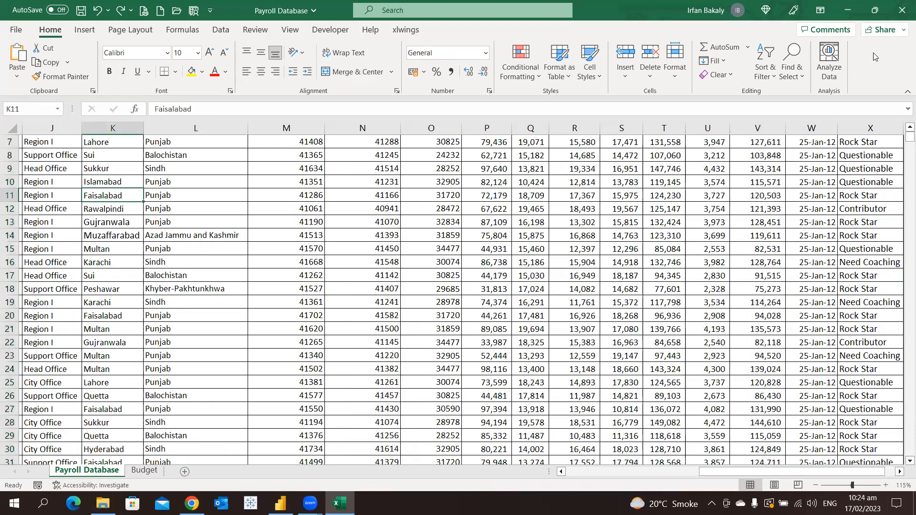
click(903, 8)
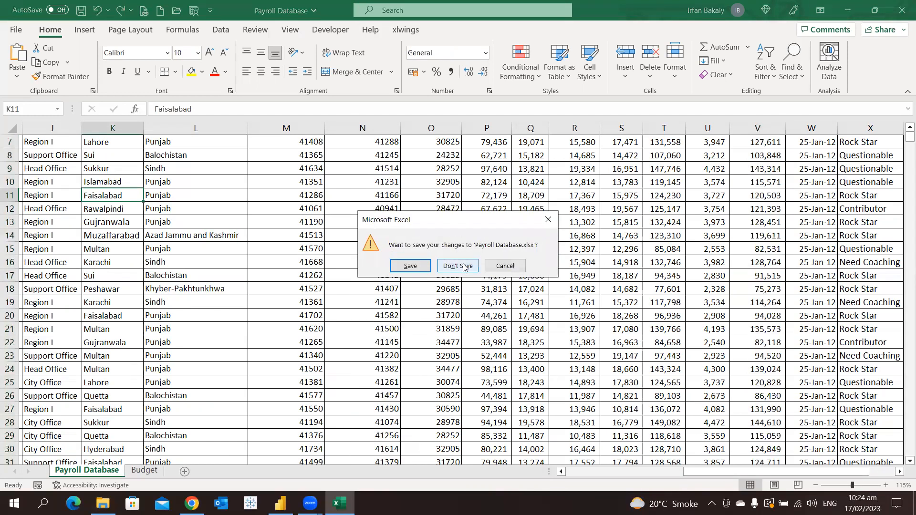
click(464, 267)
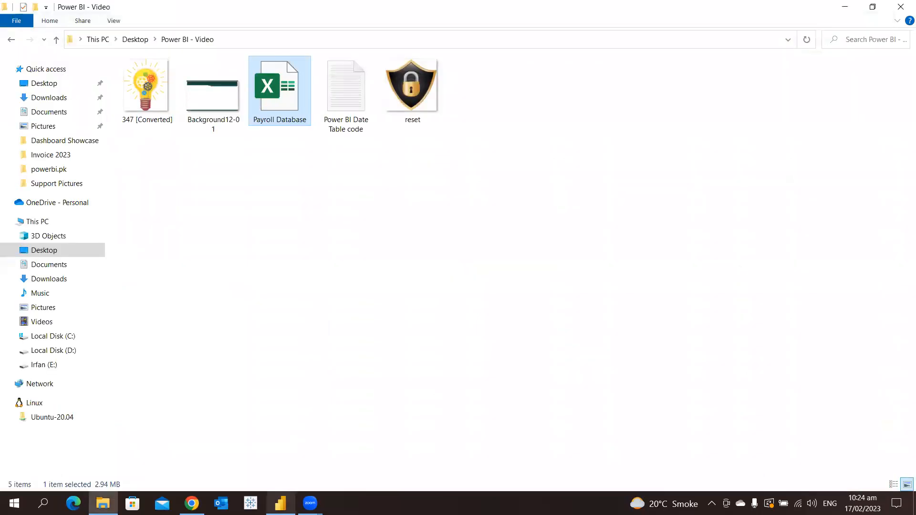
Switch to Power BI Desktop and remove the empty chart visual from Page 1.
click(280, 503)
click(193, 143)
click(236, 169)
click(208, 158)
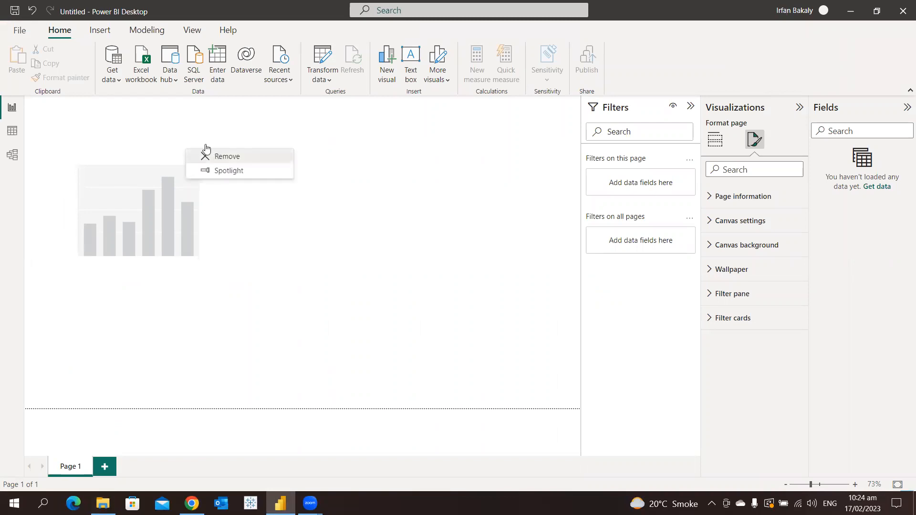
click(210, 154)
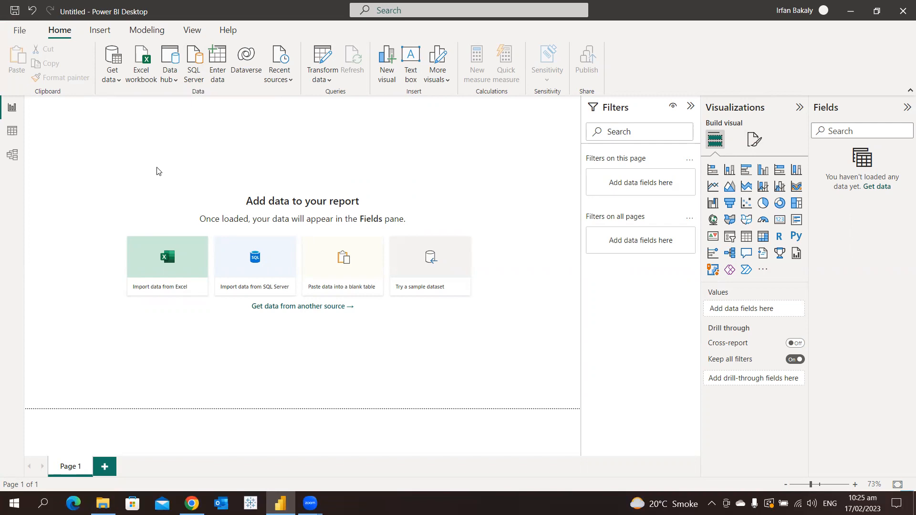
Browse the complete list of Get Data connectors and connect to the Excel Workbook source.
click(116, 80)
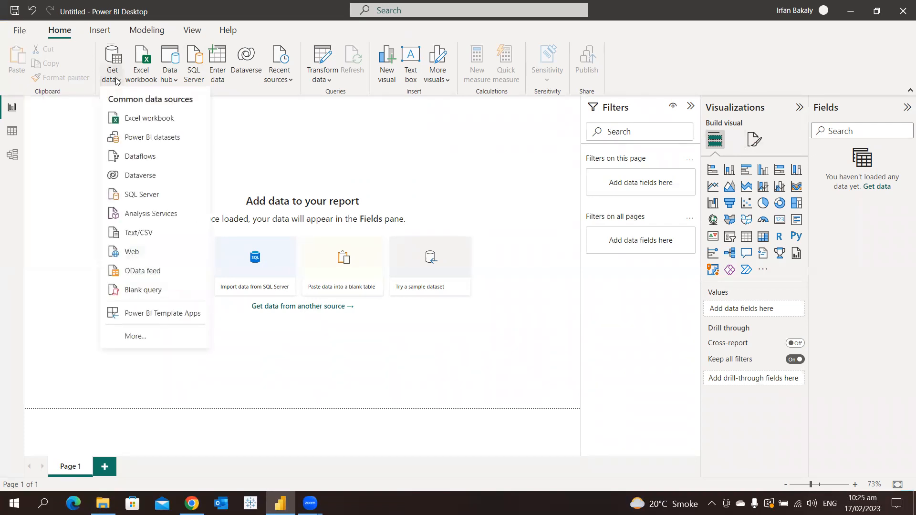
click(135, 337)
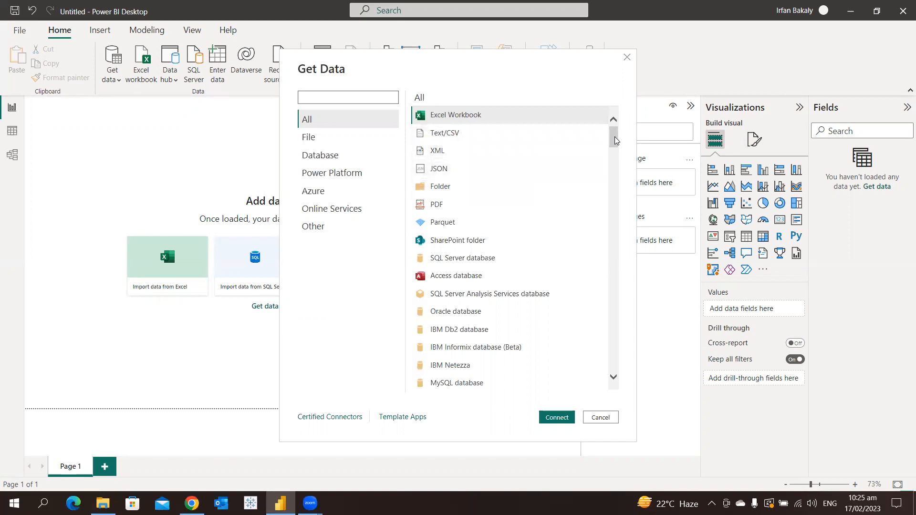
drag(614, 139, 538, 100)
drag(499, 60, 467, 58)
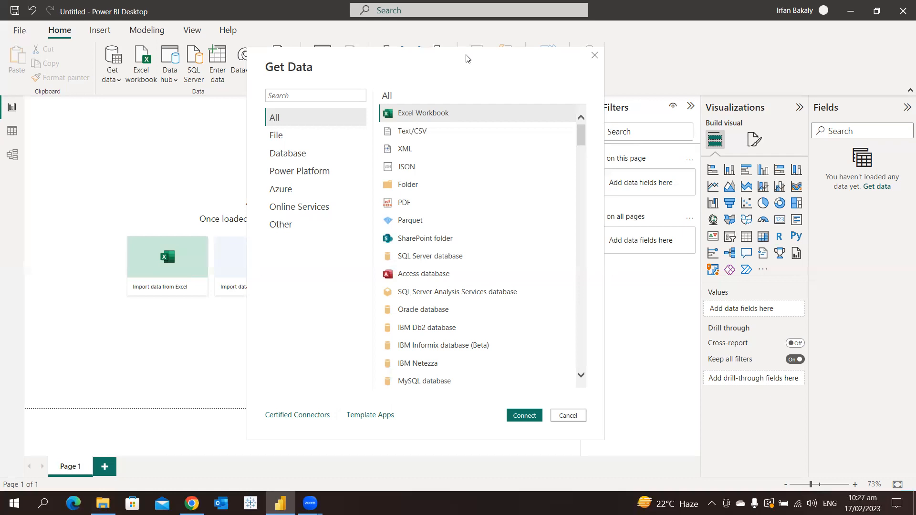
click(525, 415)
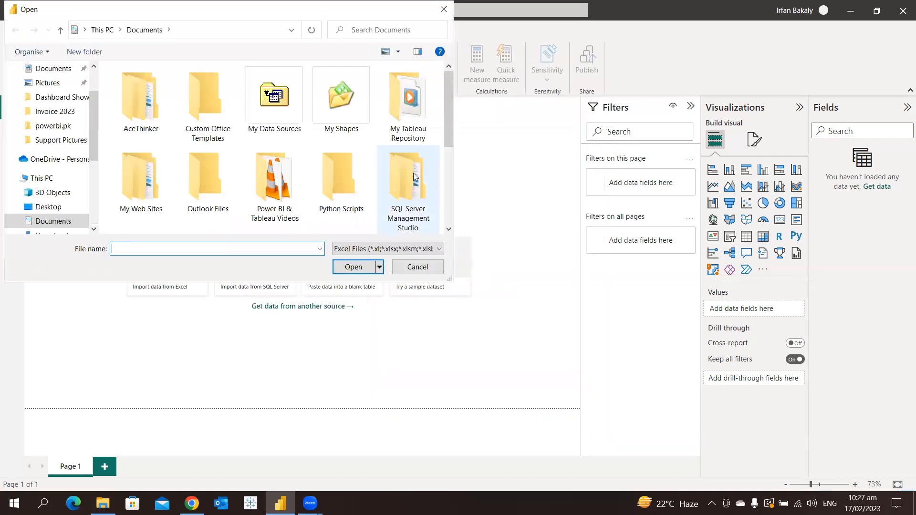
Open the Payroll Database workbook from the Power BI - Video folder on the Desktop.
scroll(95, 82, up, 3)
click(58, 93)
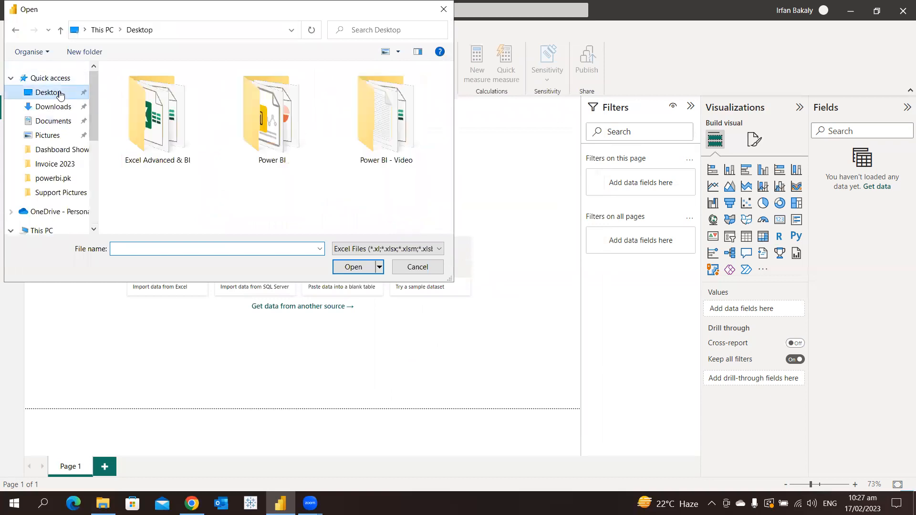
double_click(386, 143)
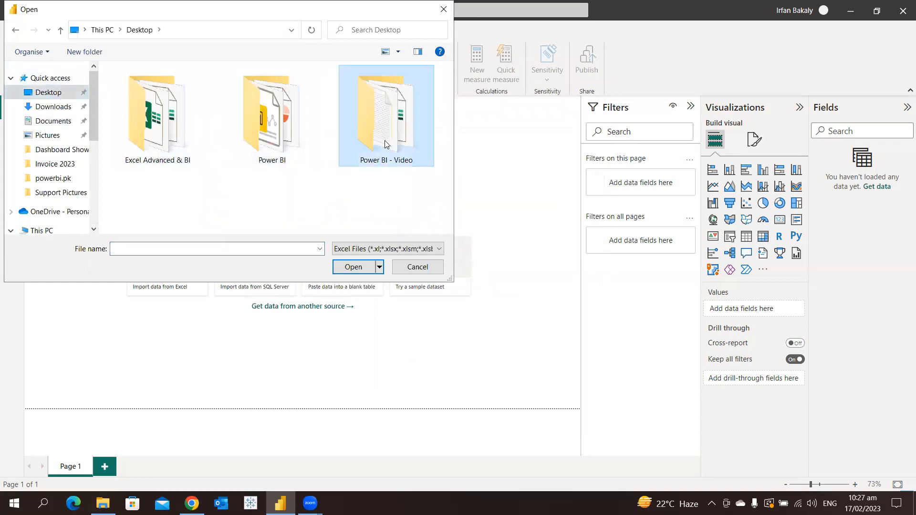
click(161, 92)
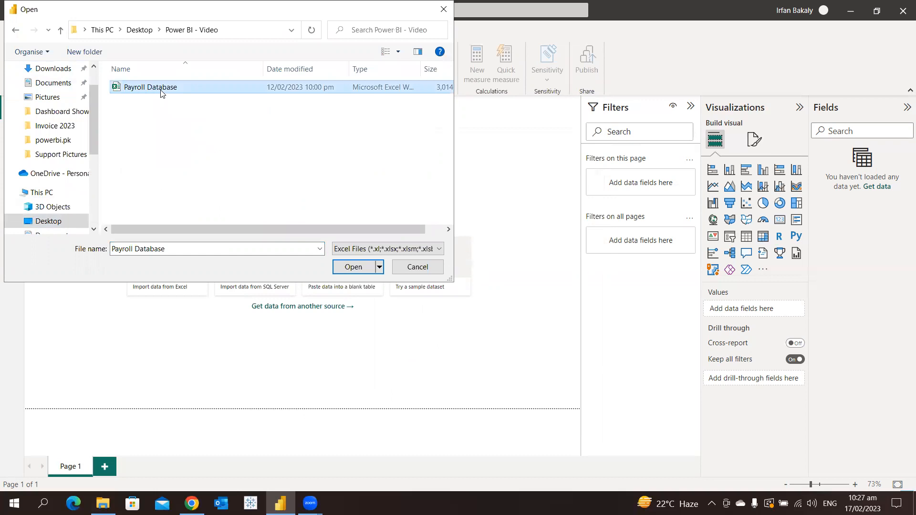
click(356, 268)
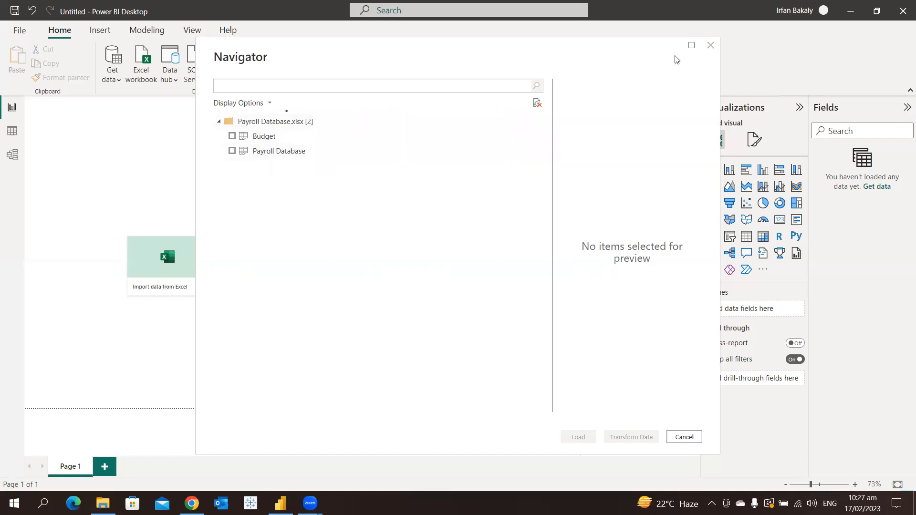
Enlarge the Navigator and compare the previews of the Payroll Database sheet and the suggested Table 1 (Payroll Database).
click(692, 45)
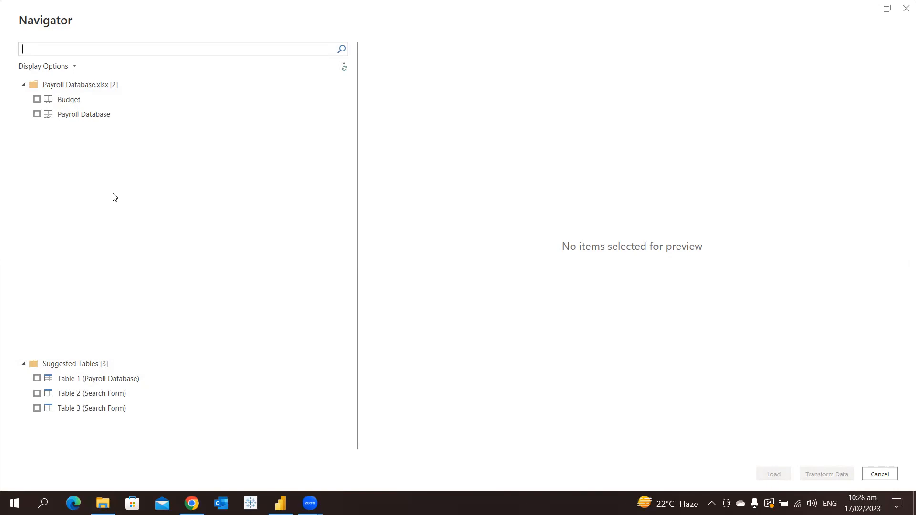
click(76, 118)
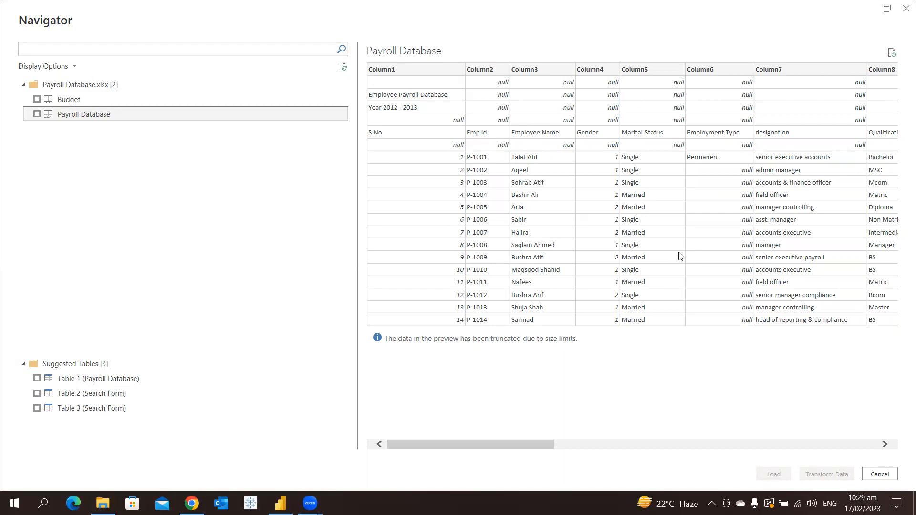
mouse_move(528, 446)
mouse_down()
mouse_move(778, 441)
mouse_move(538, 444)
mouse_up()
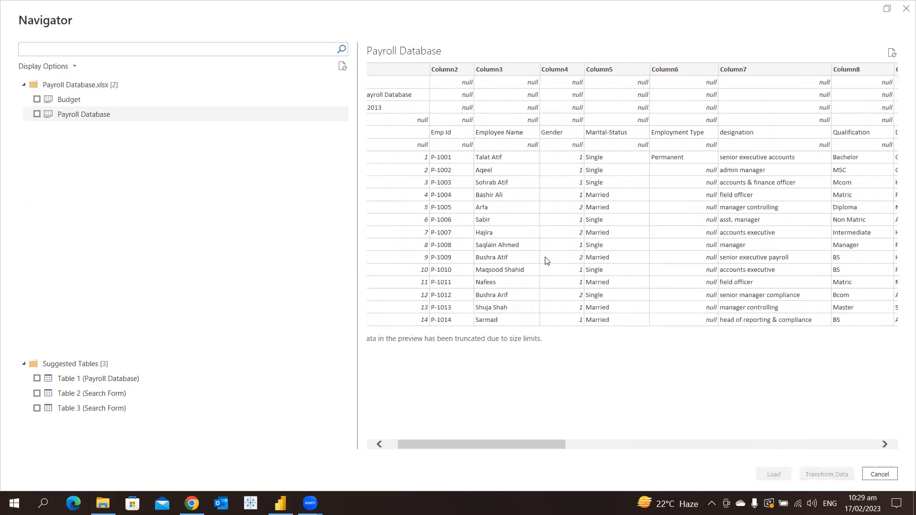
click(94, 385)
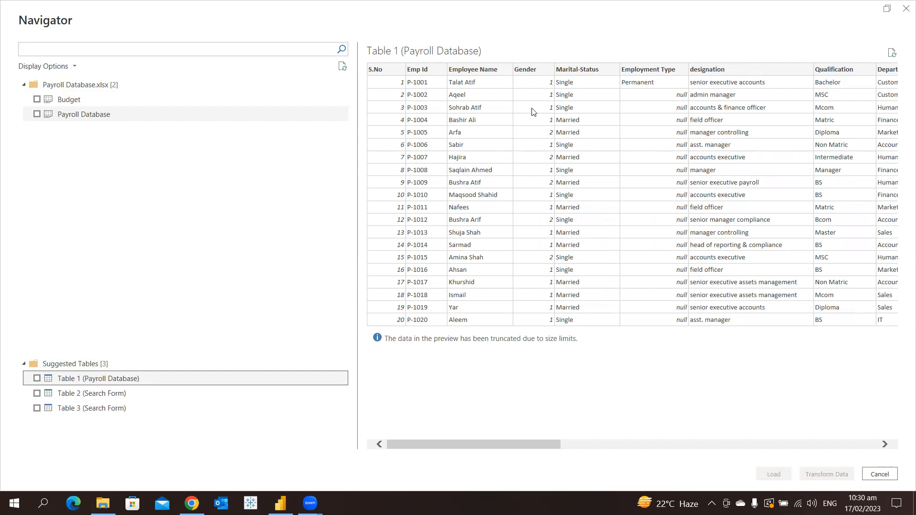
drag(562, 445, 473, 439)
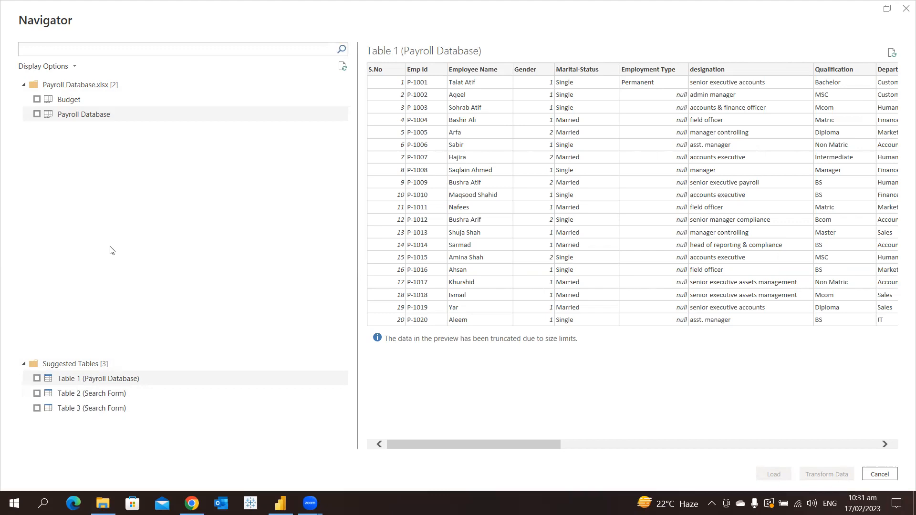
Choose the Budget and Payroll Database sheets for import and open them in Power Query Editor.
click(37, 100)
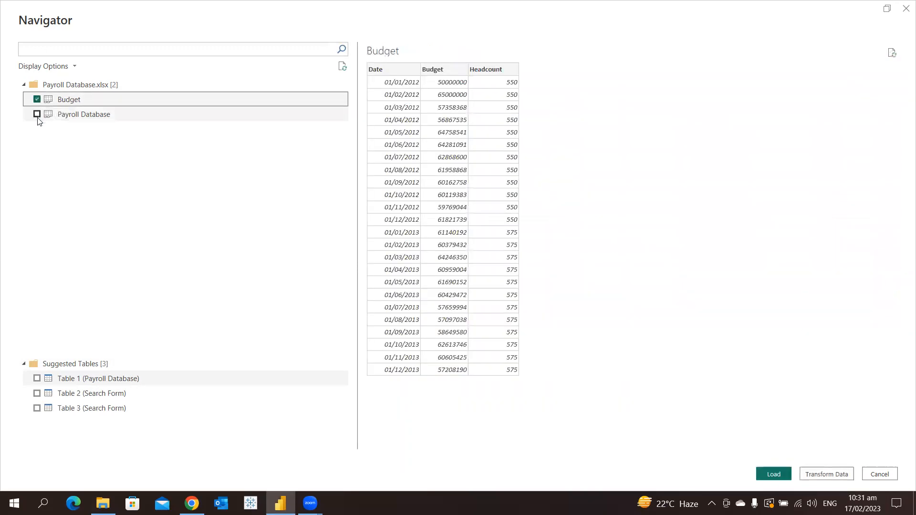
click(38, 114)
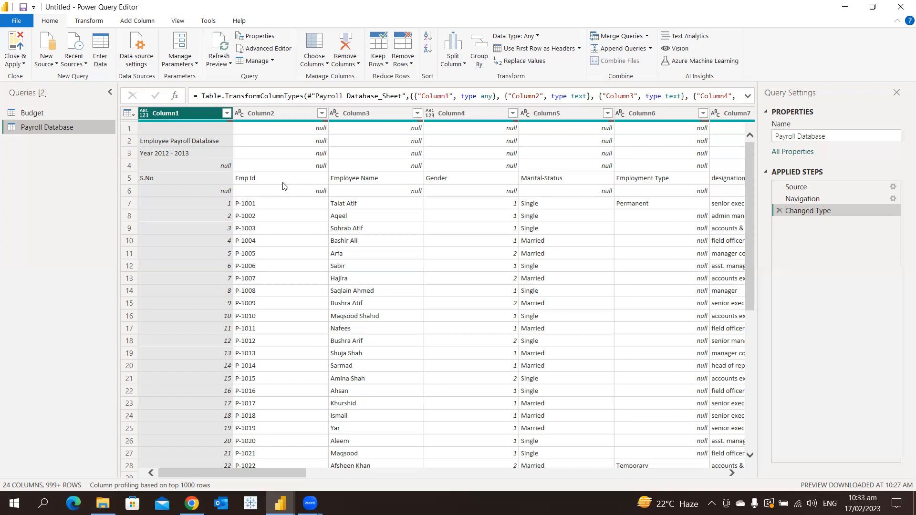
Look over Power Query Editor's file commands, and inspect Column4 and its value in row 8 of the Payroll Database query.
click(8, 24)
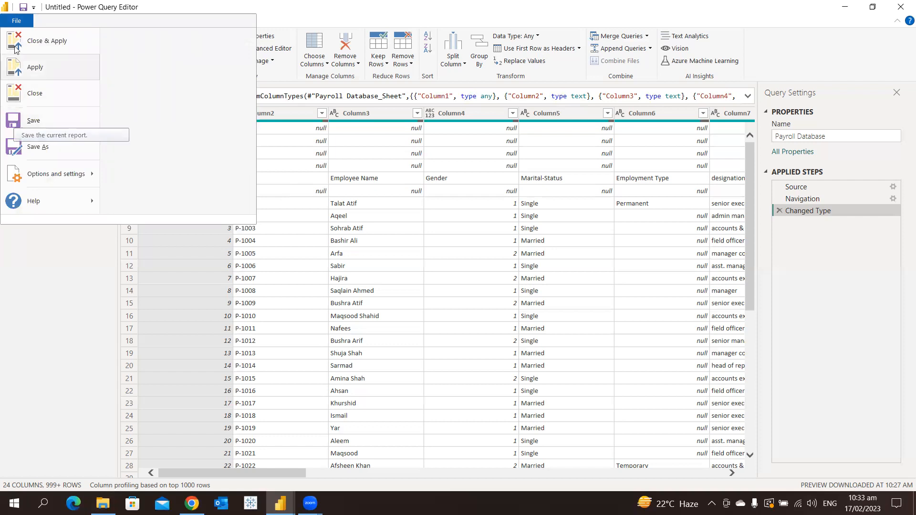
click(16, 18)
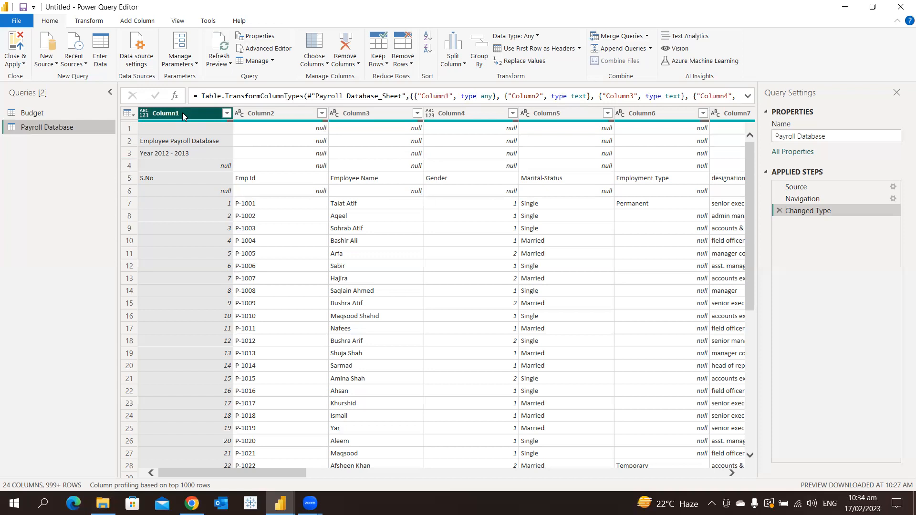
click(460, 113)
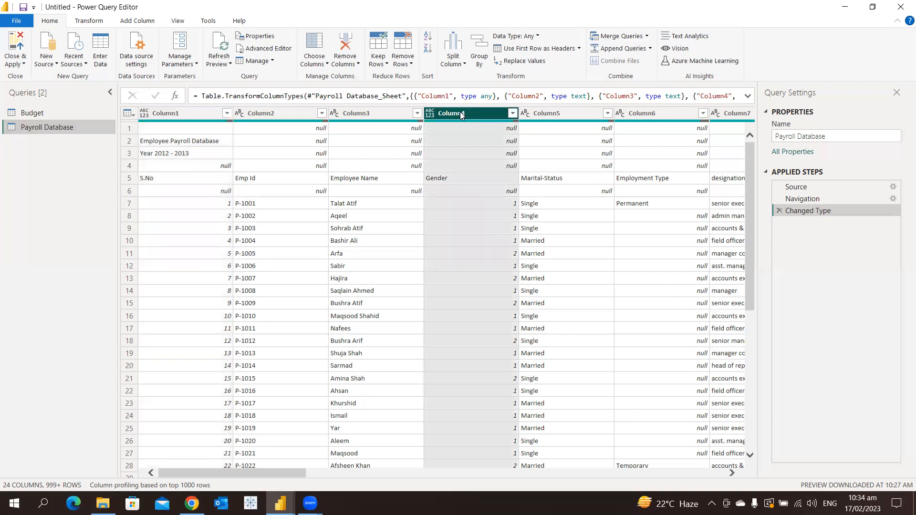
click(471, 216)
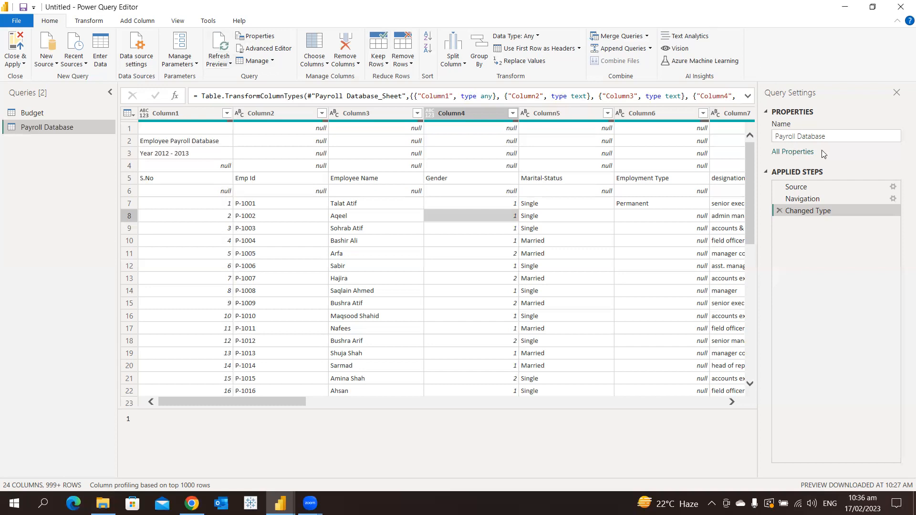
Close the Query Settings pane and display it again.
click(897, 93)
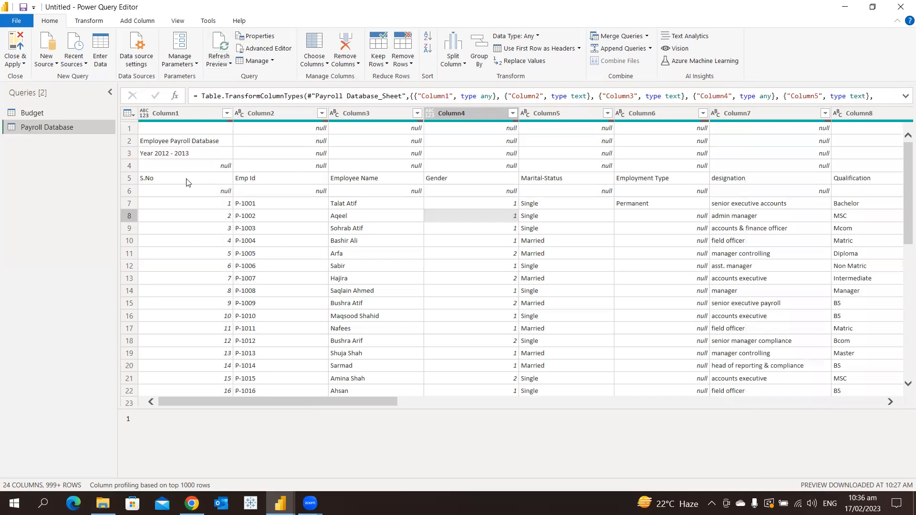
click(185, 22)
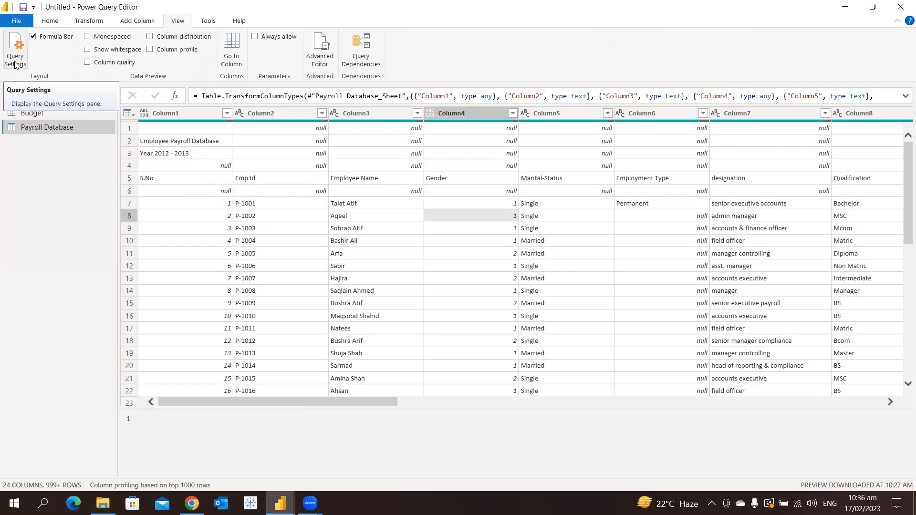
click(15, 65)
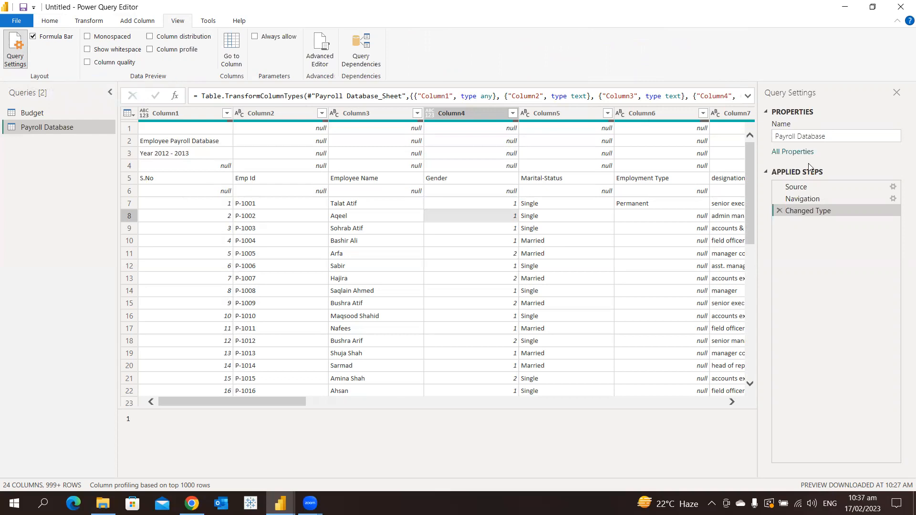
Hide and restore the formula bar, and preview the data in a monospaced font before switching that option off.
click(55, 42)
click(54, 42)
click(120, 42)
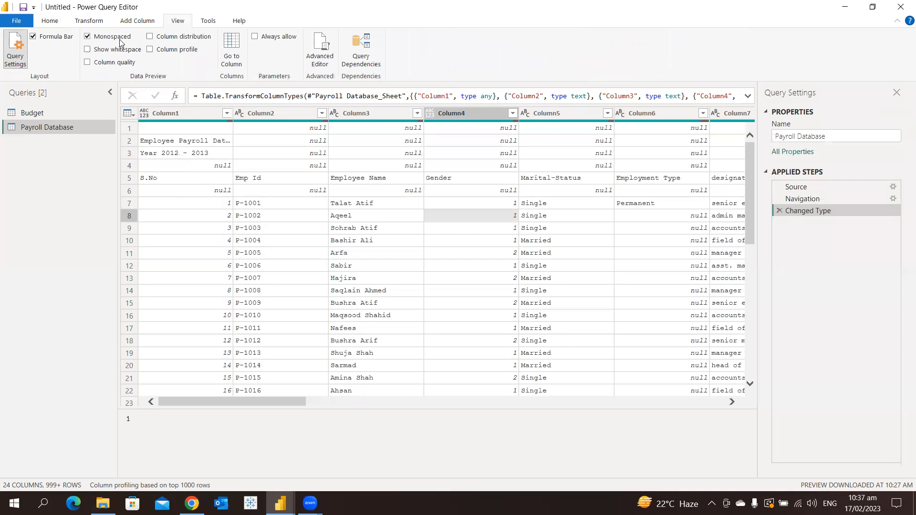
click(120, 42)
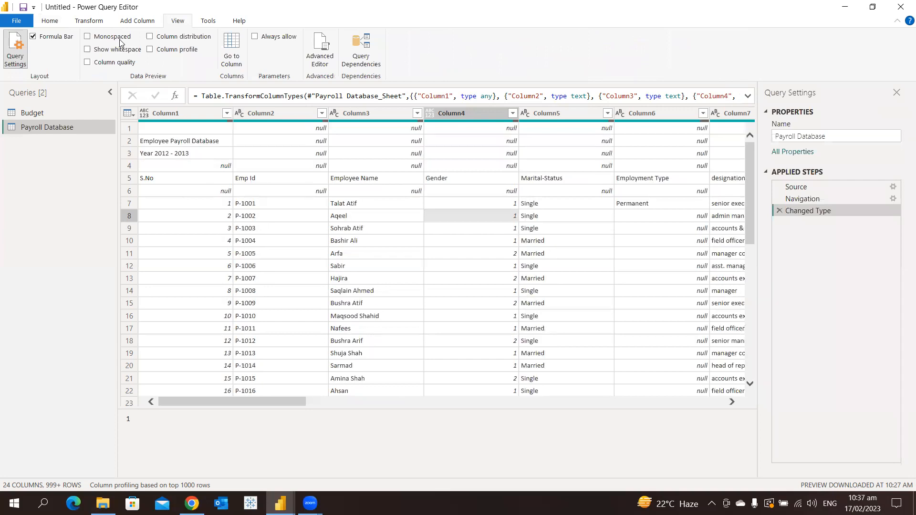
Preview the column quality and column distribution displays one at a time, switching each off again.
click(118, 64)
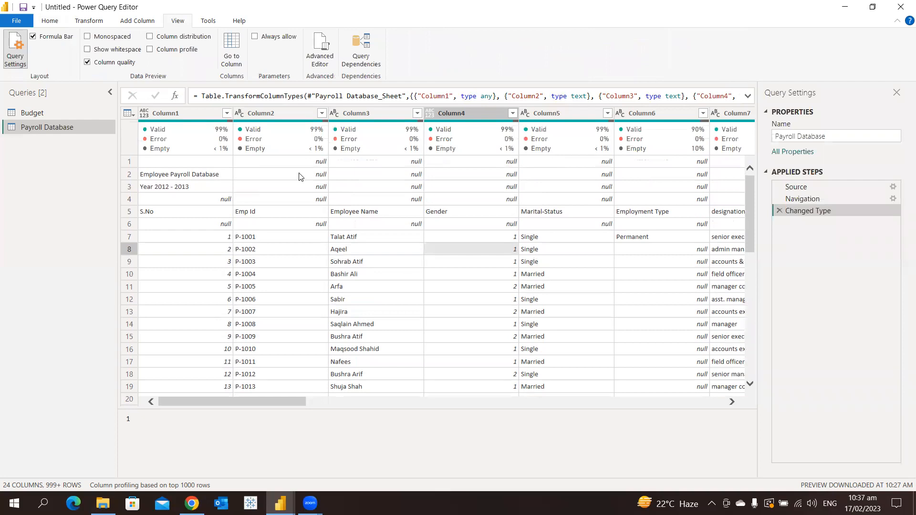
mouse_move(260, 136)
click(130, 63)
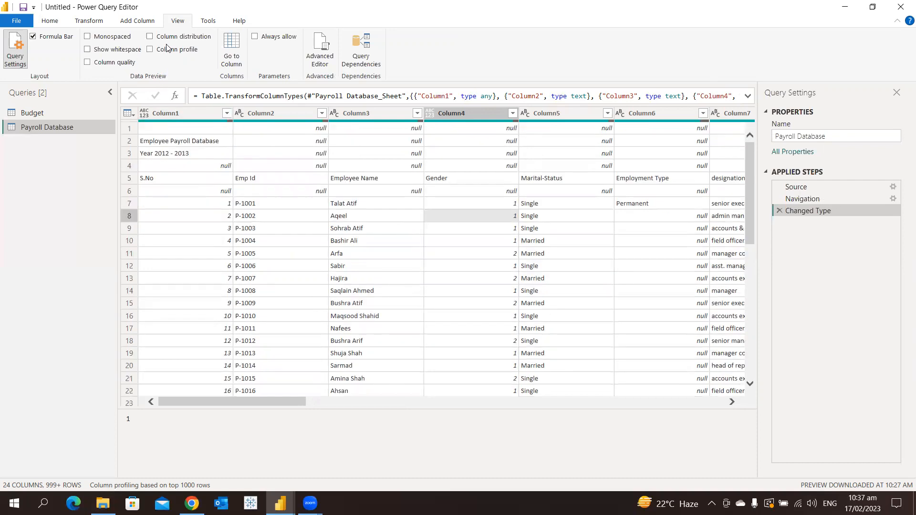
click(173, 42)
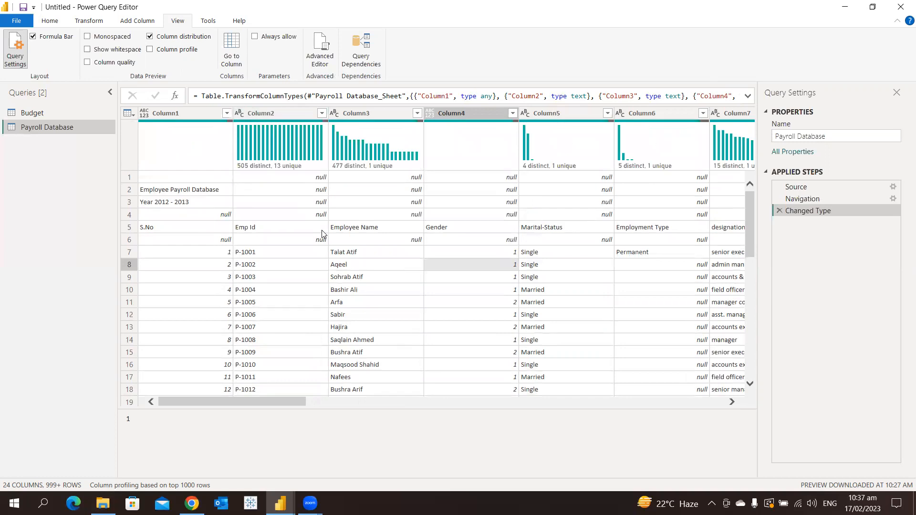
click(183, 40)
Turn on the column profile, column distribution and column quality displays together for the Payroll Database query.
click(183, 50)
click(189, 53)
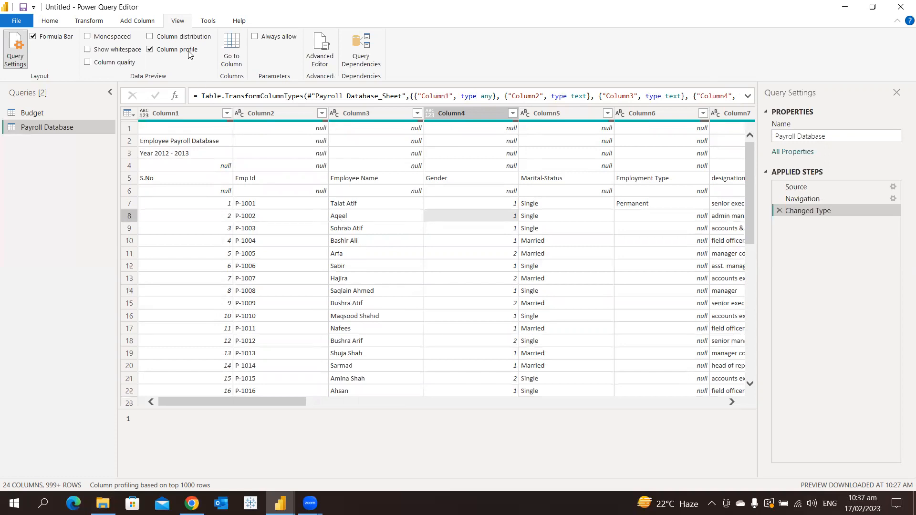
click(282, 205)
click(186, 41)
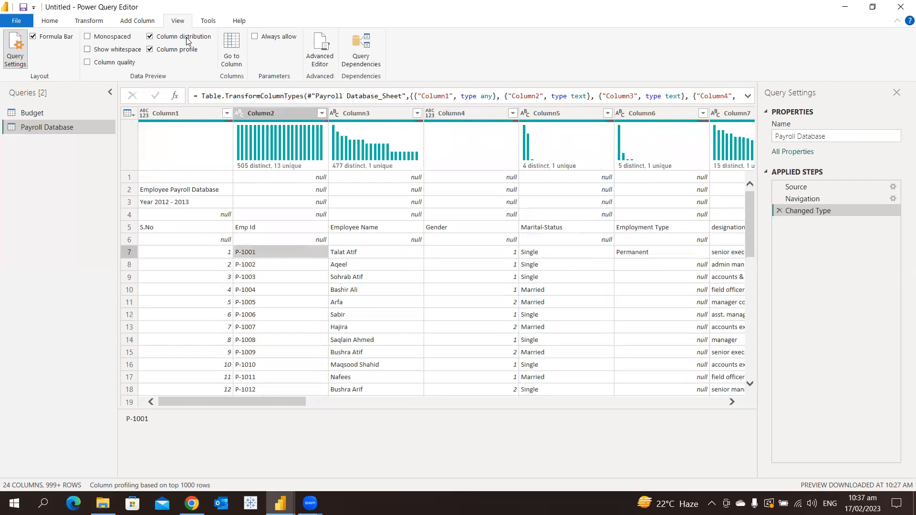
click(119, 64)
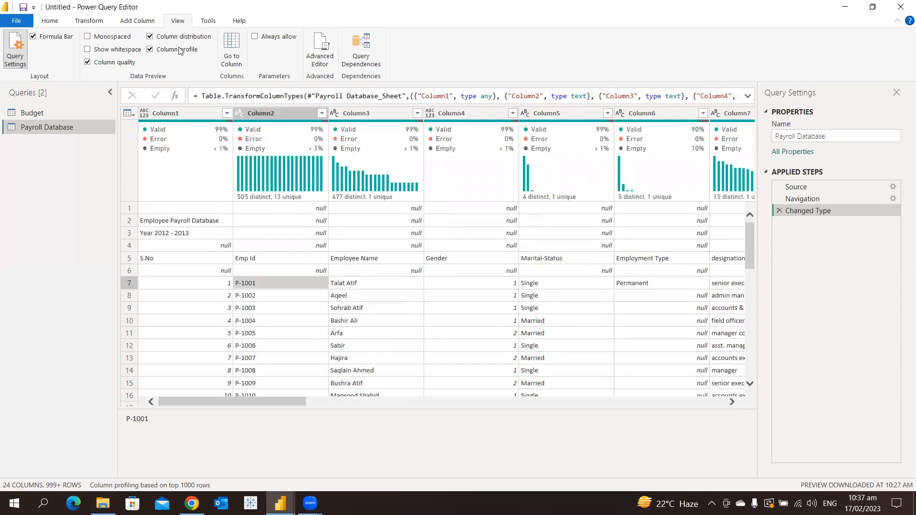
Examine the column statistics and value distribution of Column1, Column2 and Column3.
click(201, 268)
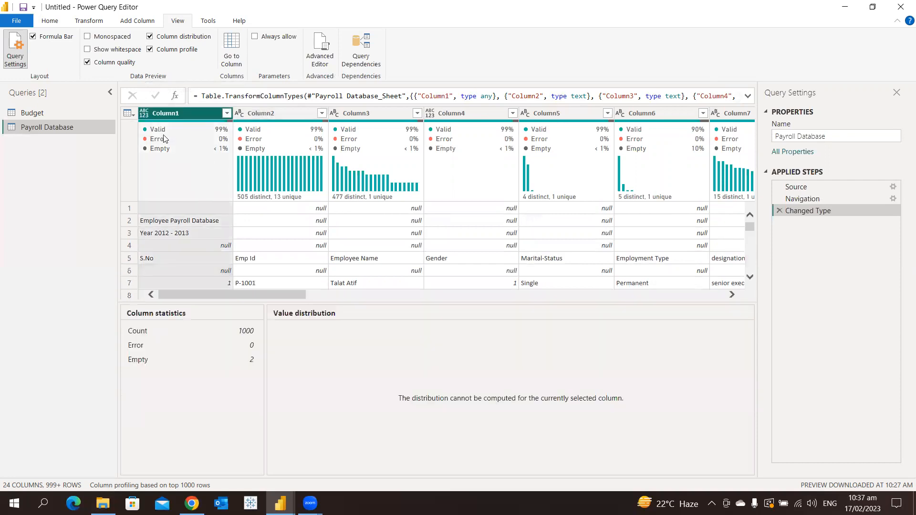
mouse_move(161, 130)
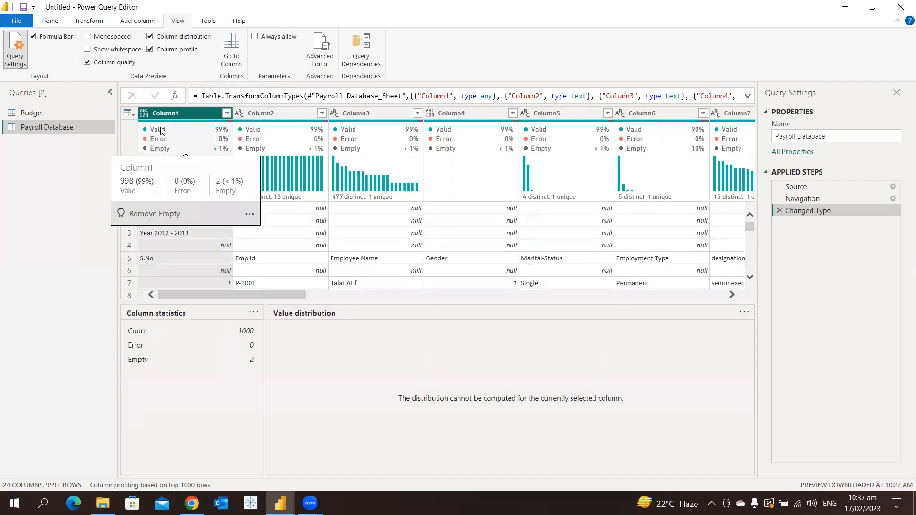
click(302, 151)
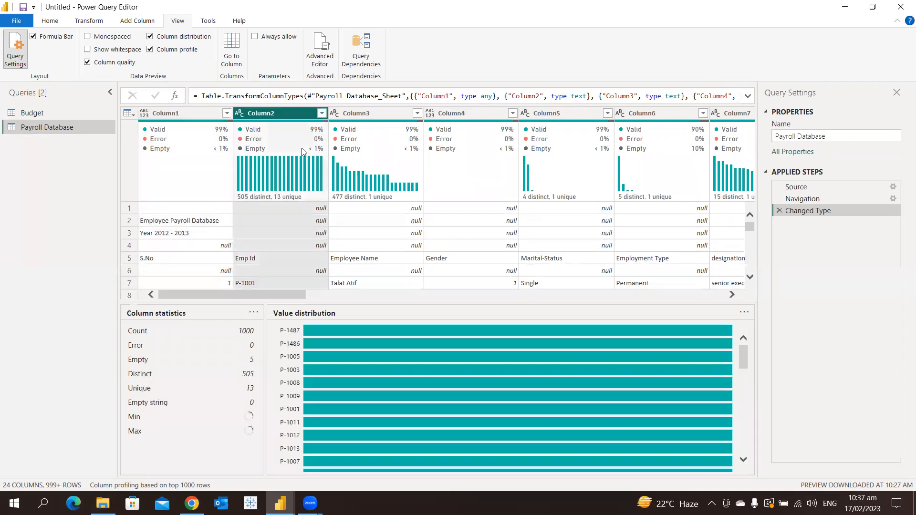
click(368, 154)
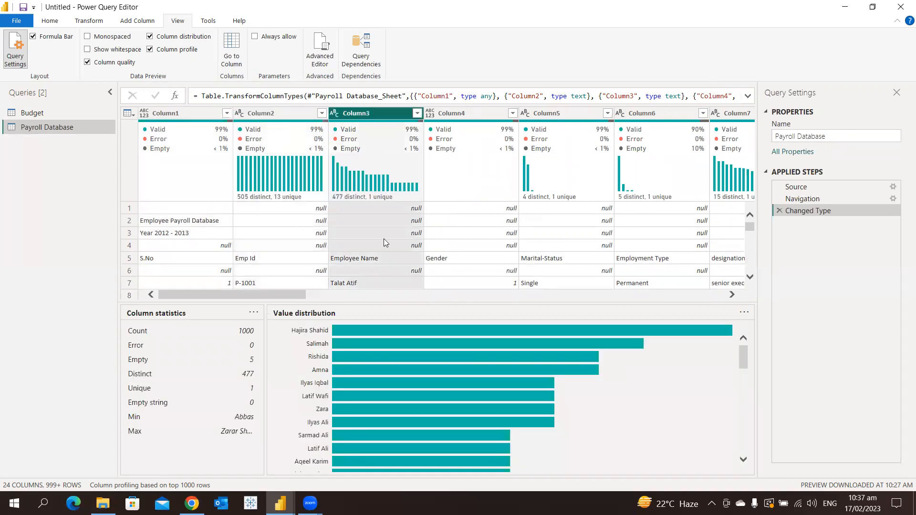
mouse_move(425, 327)
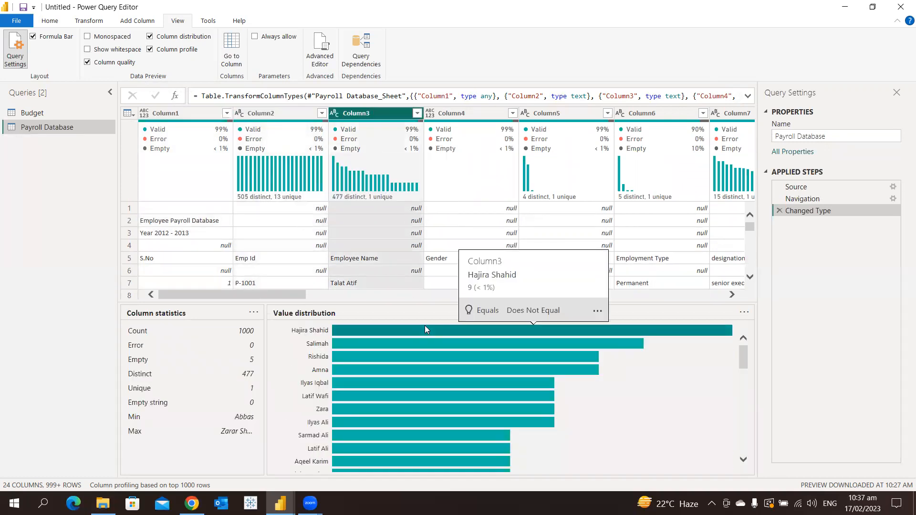
Hide the column profile while checking the quality and distribution of Column4 and Column5, and show the profile of Column5 again.
click(182, 51)
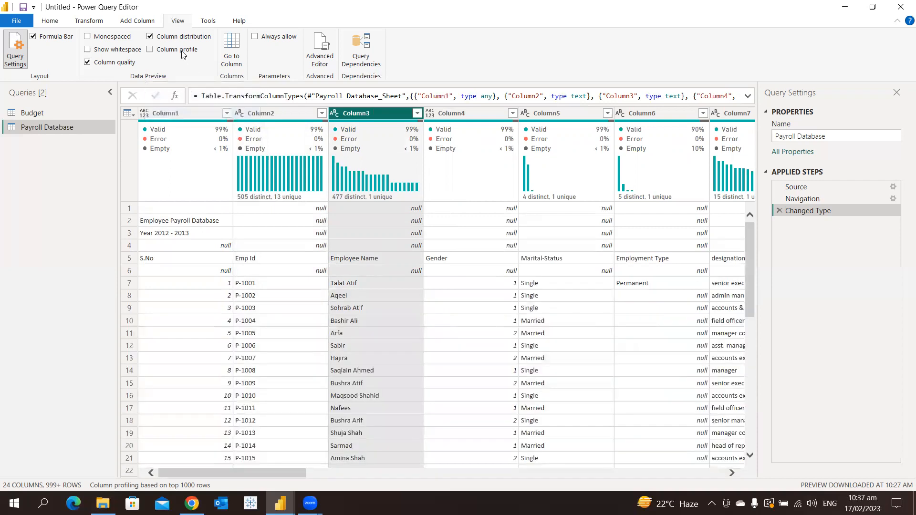
click(462, 155)
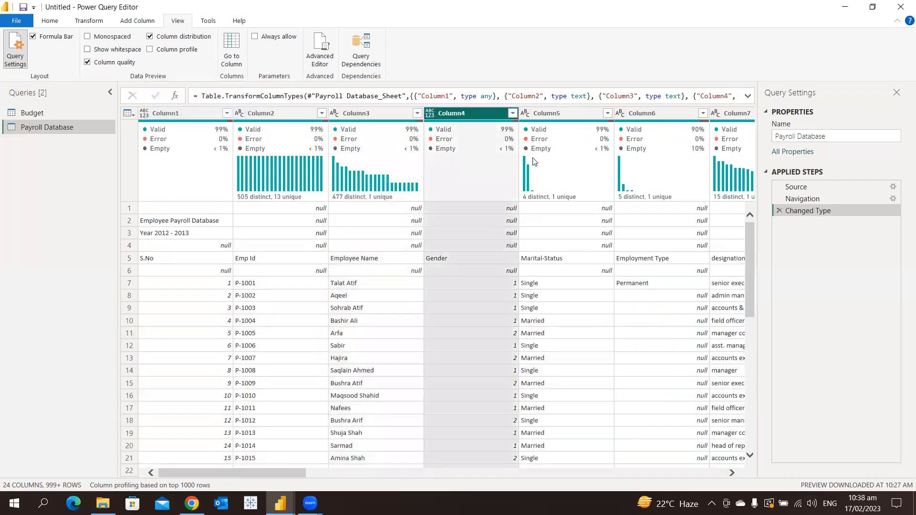
click(576, 163)
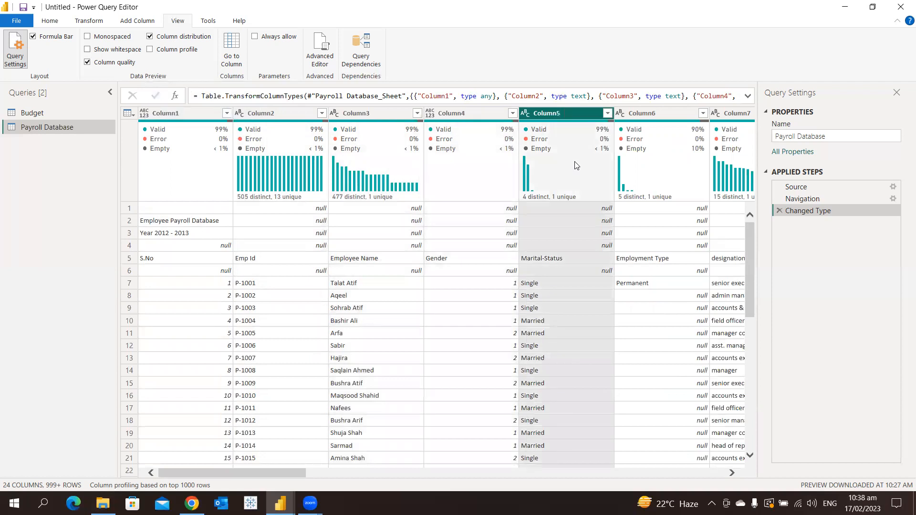
click(150, 49)
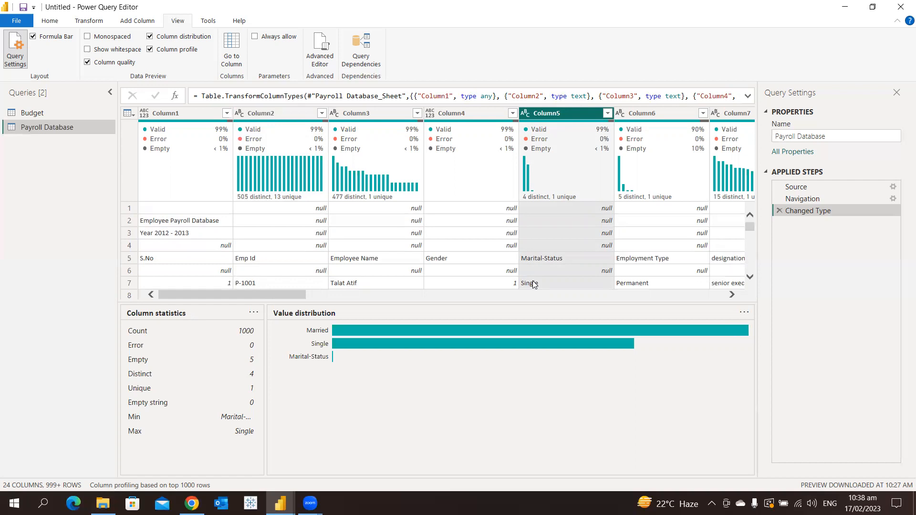
Turn off the column profile, column distribution and column quality displays.
click(162, 51)
click(165, 42)
click(114, 64)
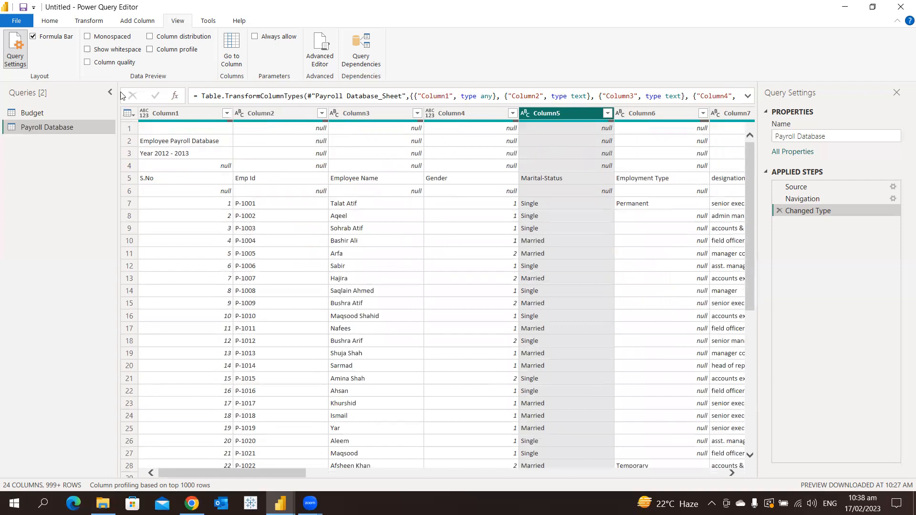
Try removing the top 2 rows from the Payroll Database query, and delete the resulting applied step.
click(52, 21)
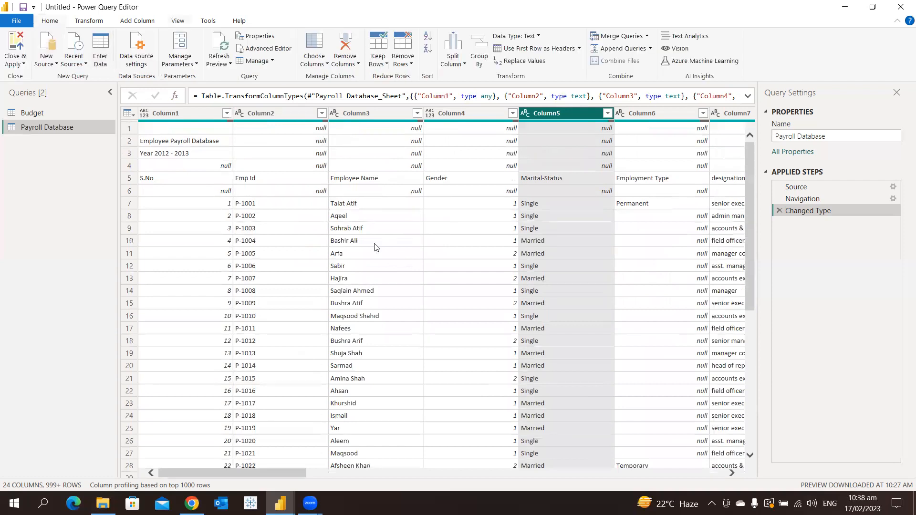
click(419, 264)
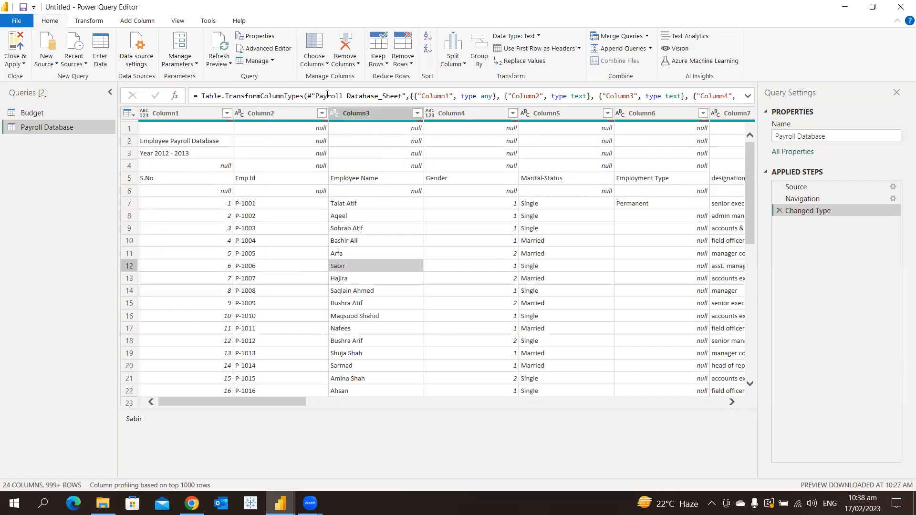
click(413, 65)
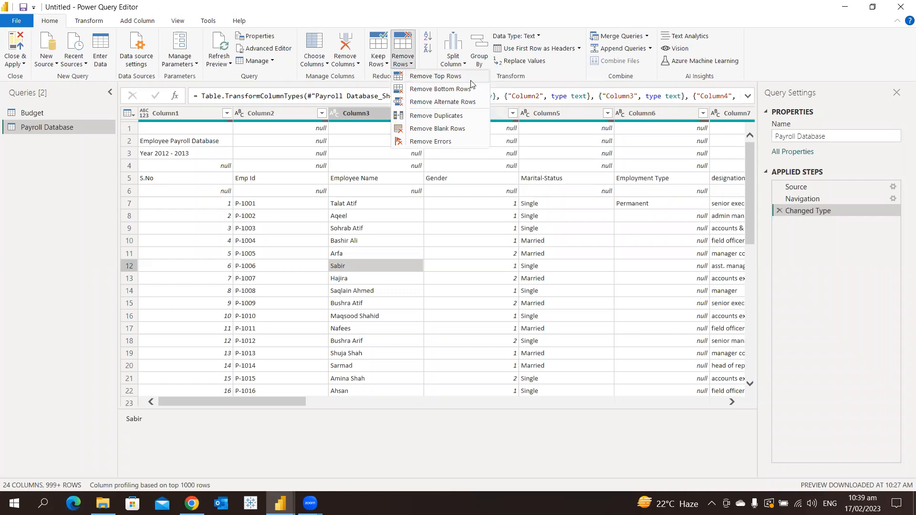
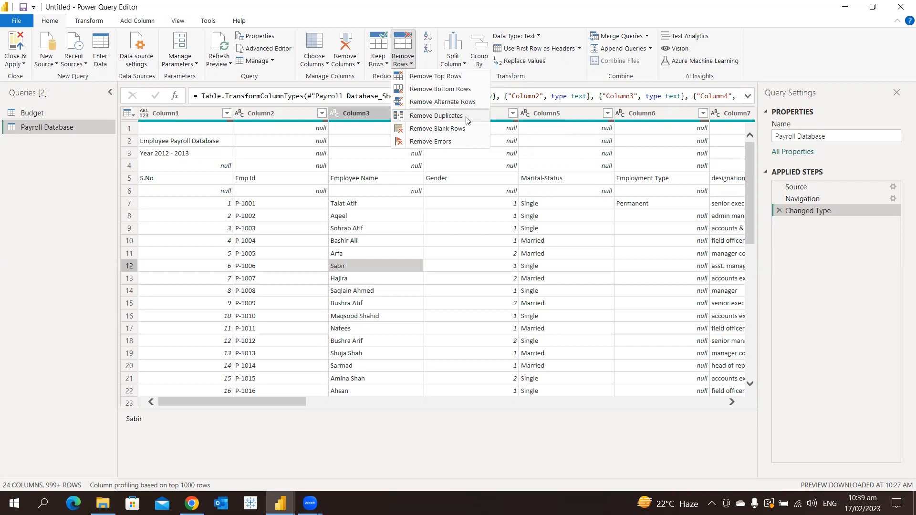
click(475, 77)
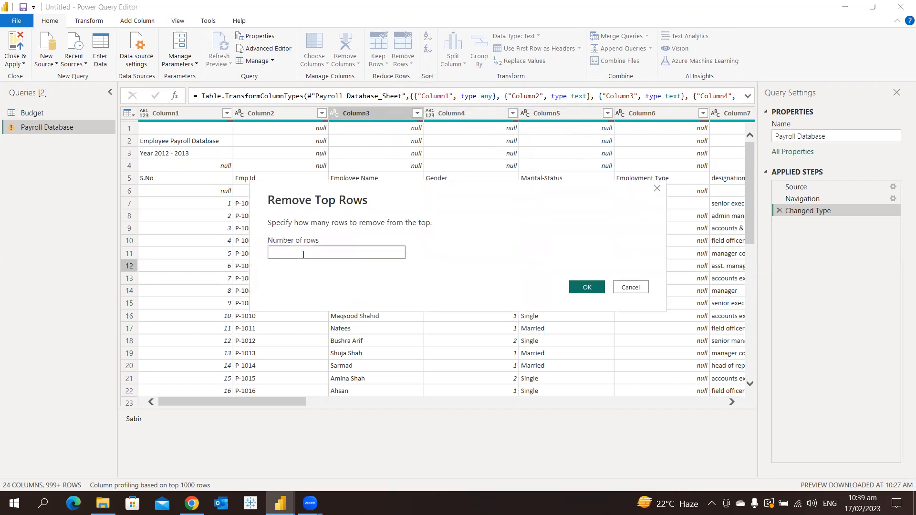
text(2)
click(586, 287)
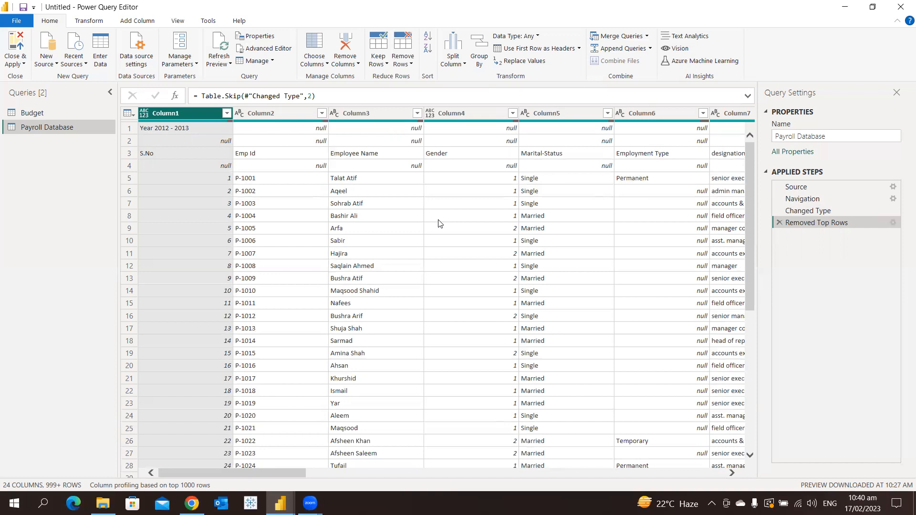
click(780, 222)
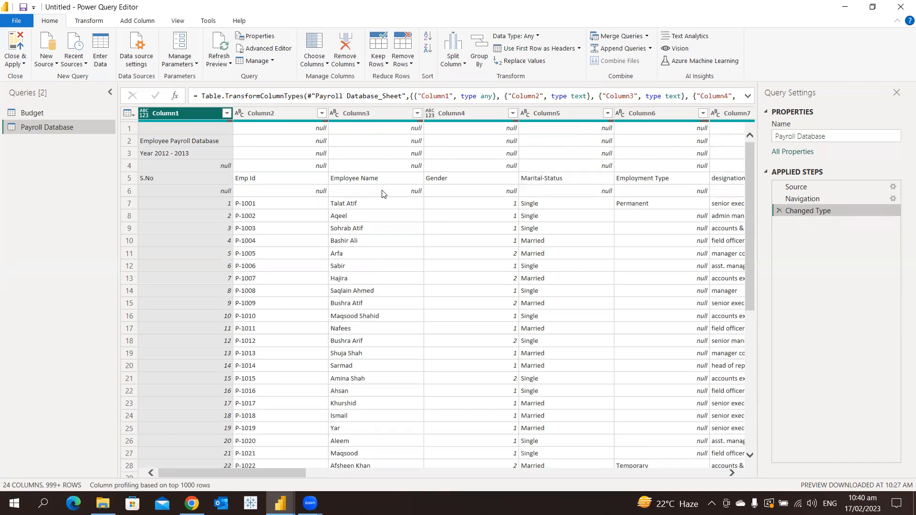
Remove the top 2 rows from the Payroll Database query.
click(406, 65)
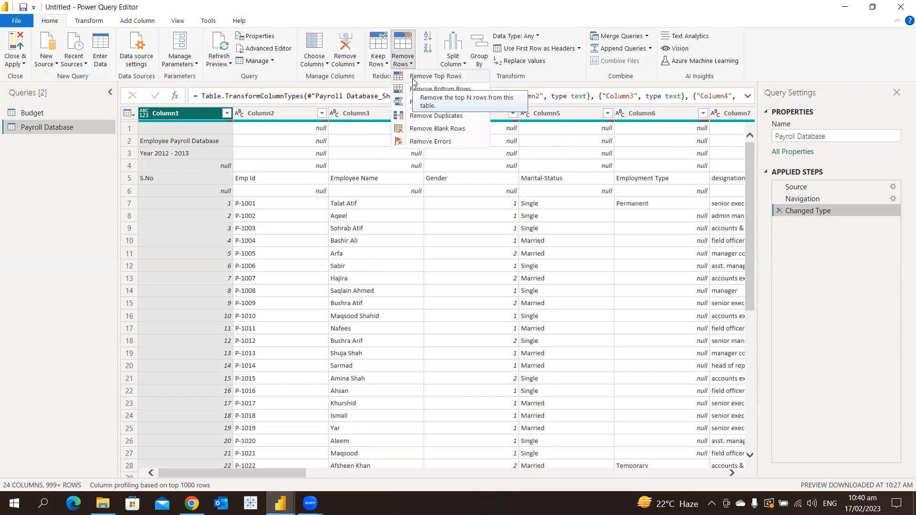
click(411, 77)
text(2)
click(583, 288)
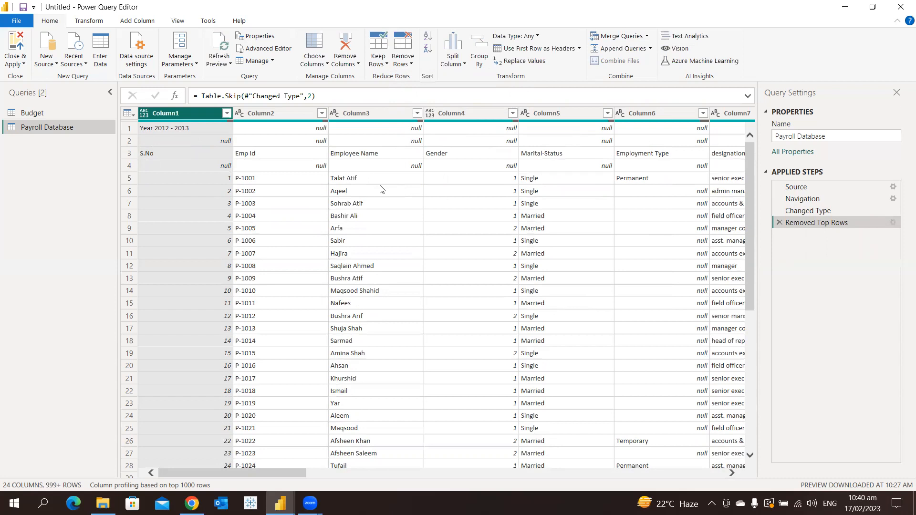
click(410, 66)
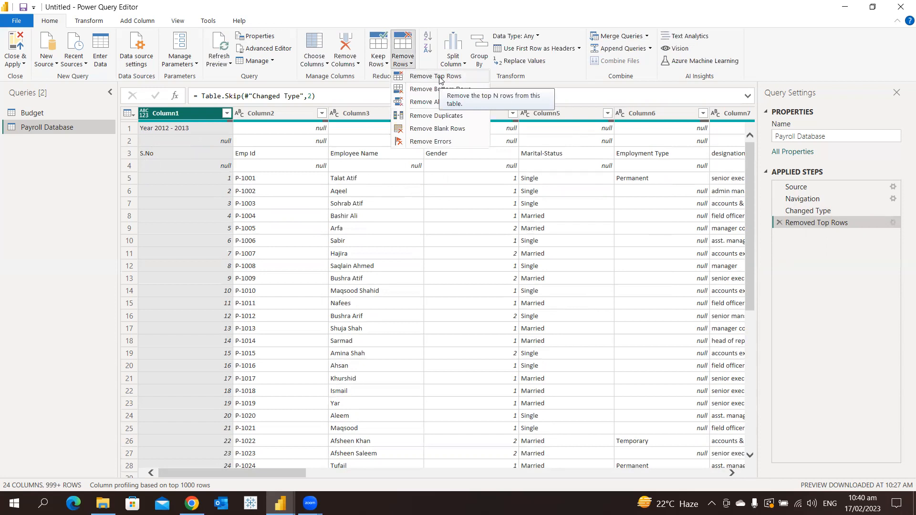
click(436, 76)
text(2)
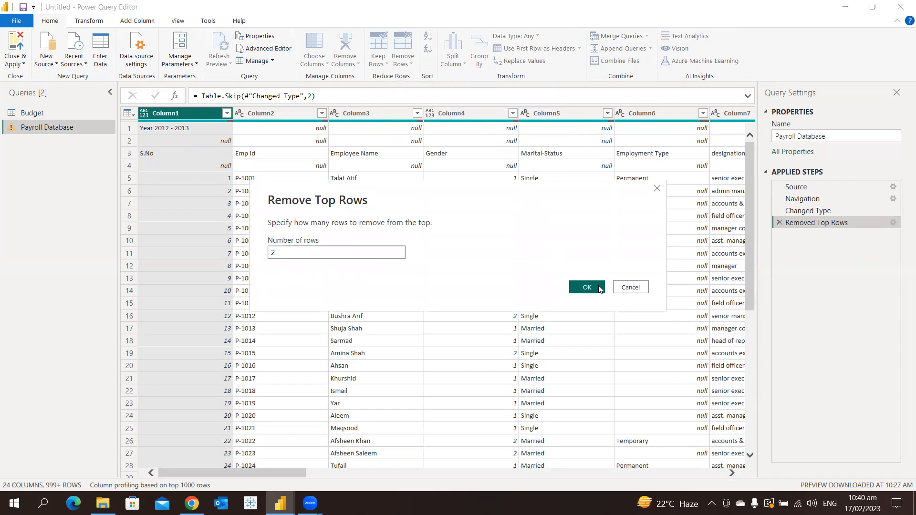
click(623, 288)
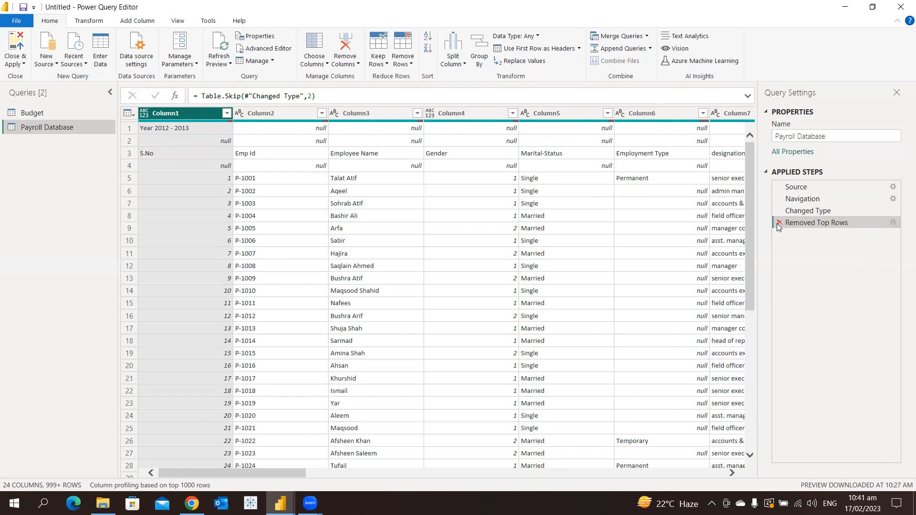
Edit the Removed Top Rows step of the Payroll Database query so that it removes 4 rows.
click(894, 224)
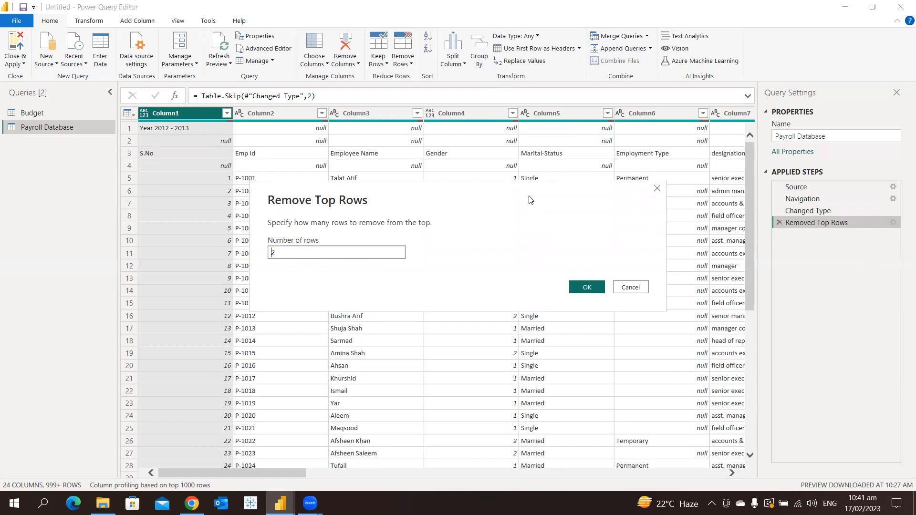
drag(296, 253, 262, 255)
click(291, 253)
click(600, 288)
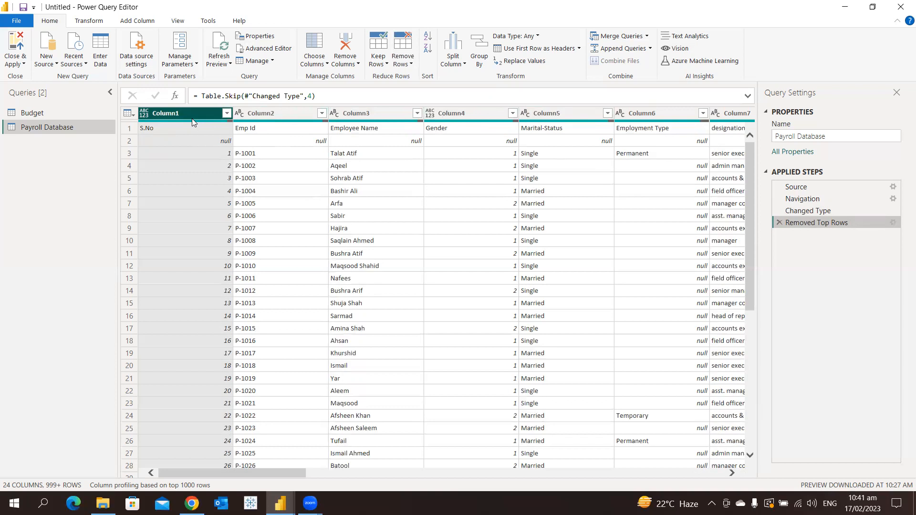
Promote the first row of the Payroll Database query to headers and remove its blank rows.
click(546, 56)
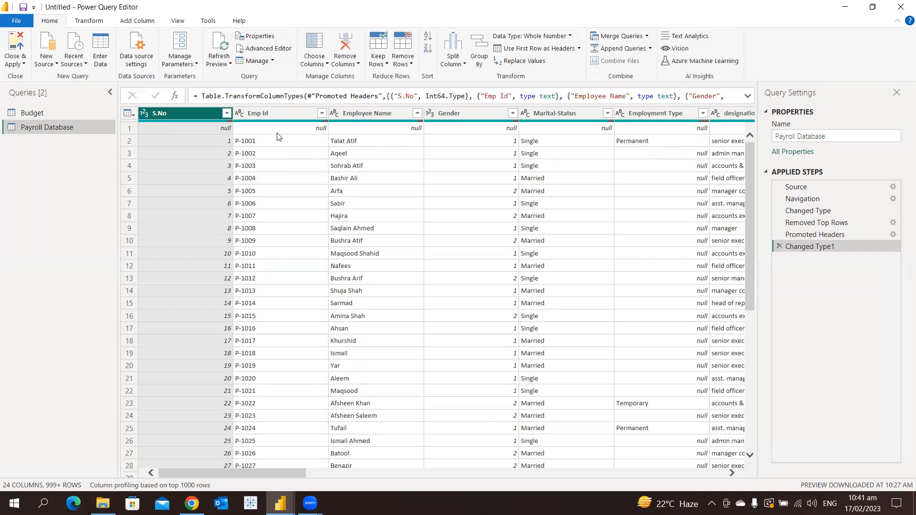
click(208, 128)
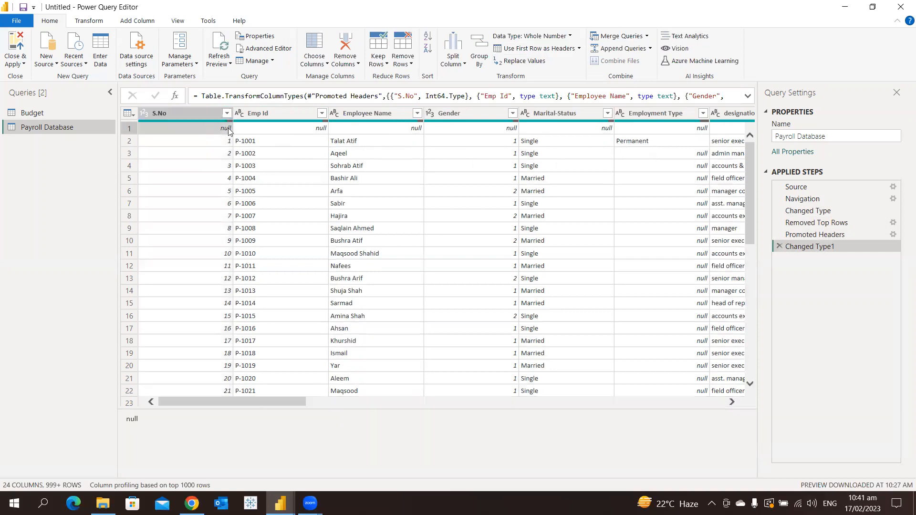
click(411, 64)
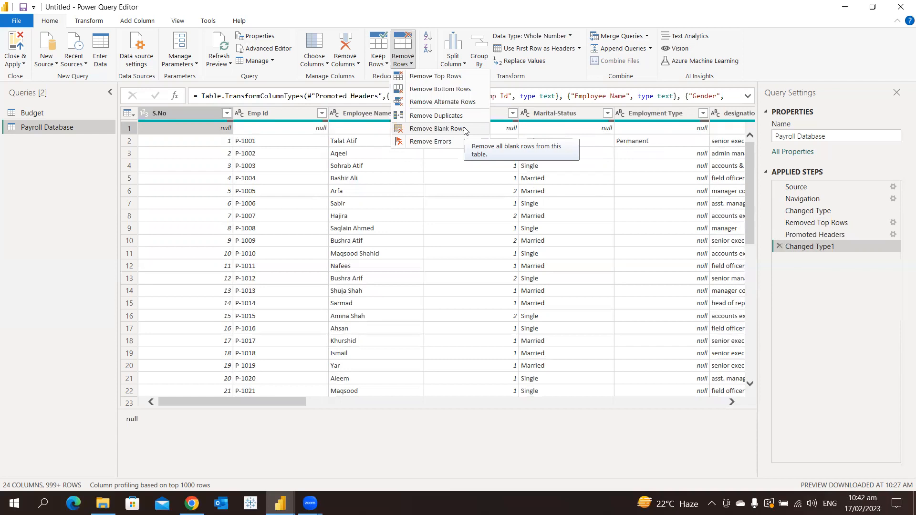
click(437, 128)
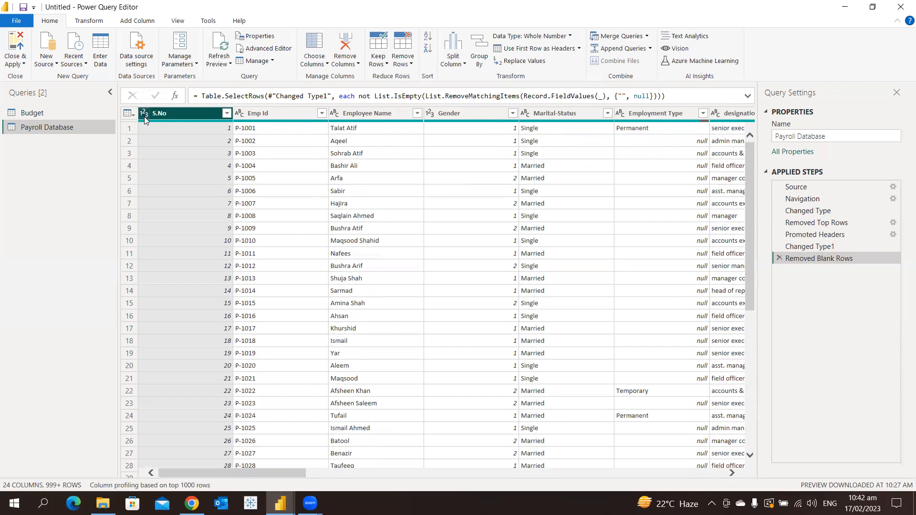
Look over the number filter options of the S.No column and the text filter options of the Employee Name column.
click(227, 115)
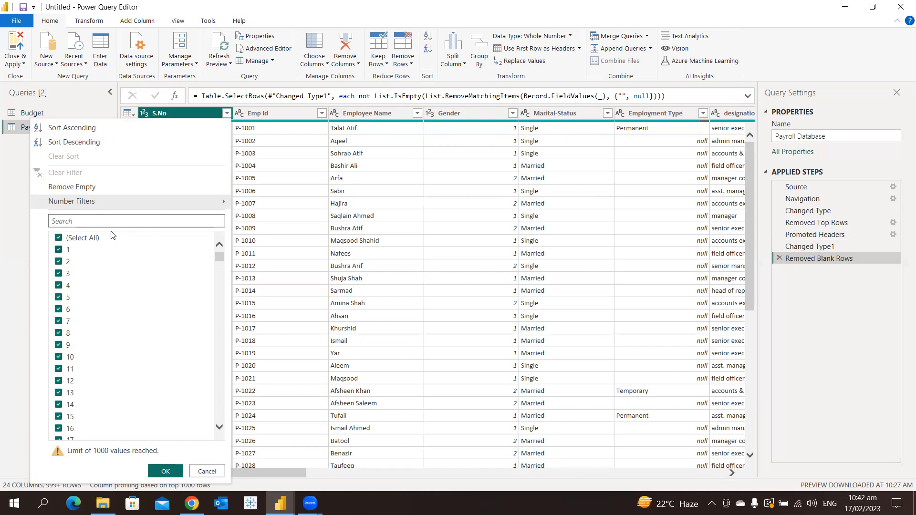
mouse_move(128, 206)
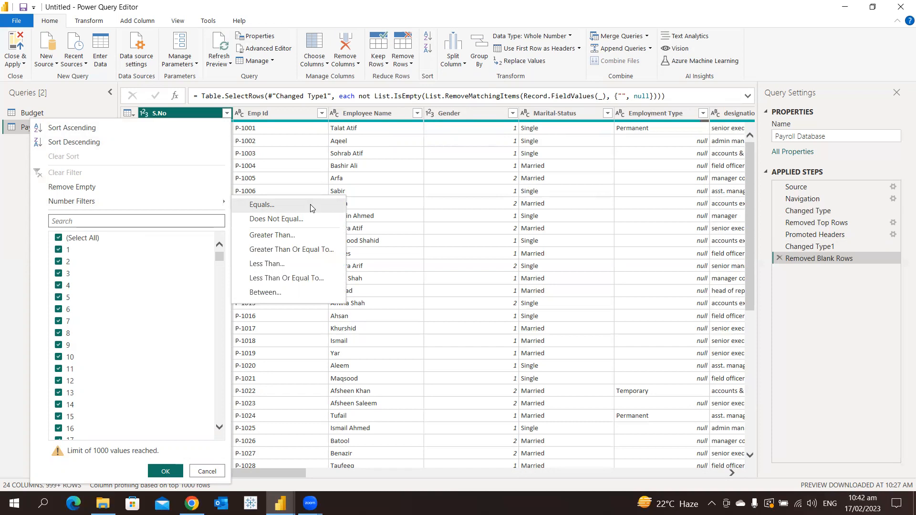
click(293, 155)
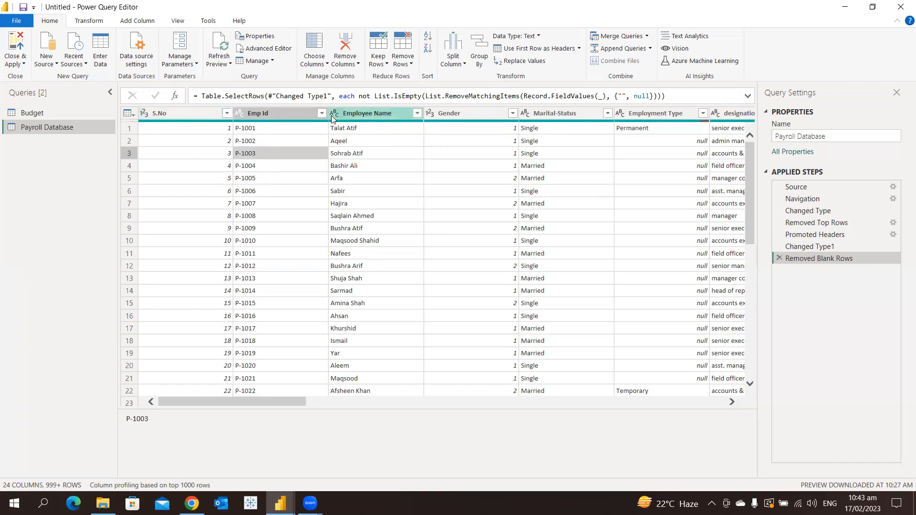
click(417, 114)
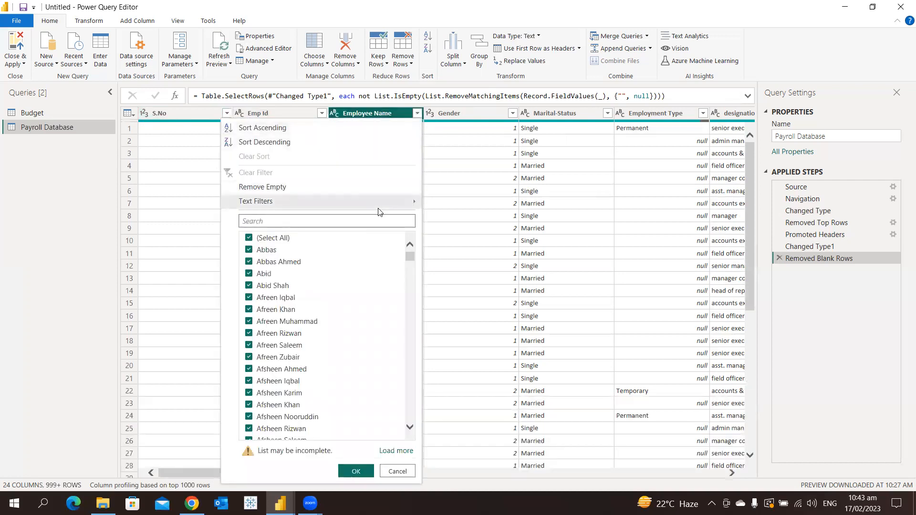
mouse_move(378, 208)
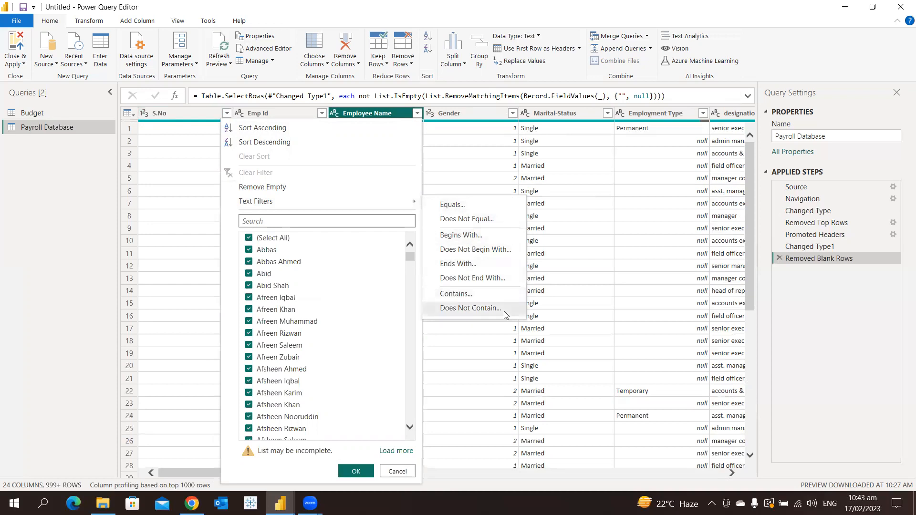
click(462, 163)
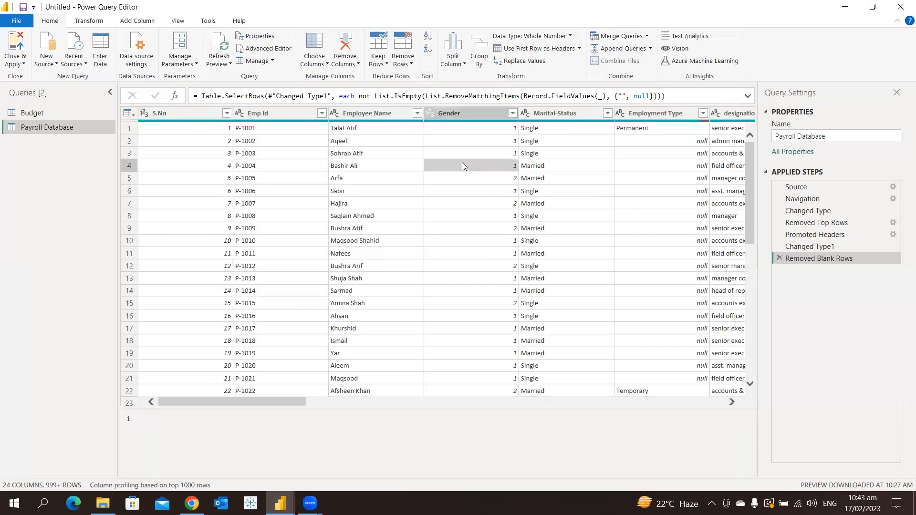
click(403, 161)
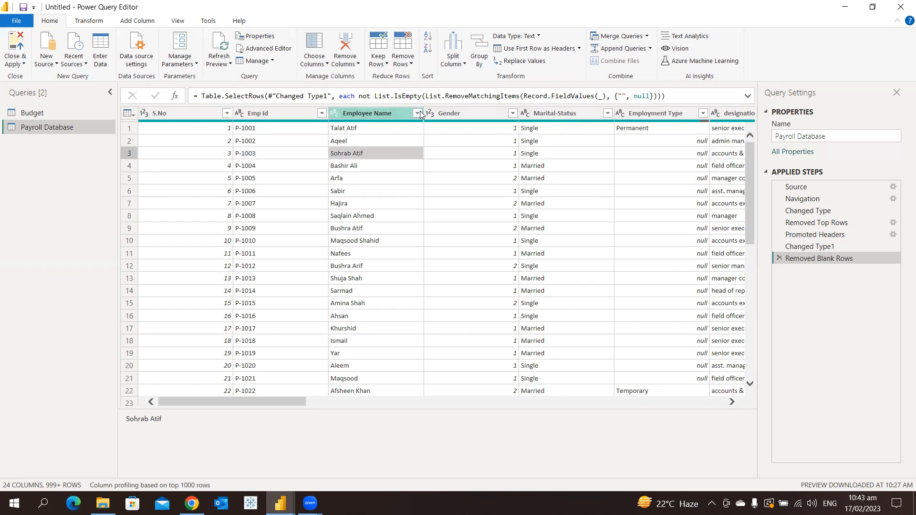
Rename the Emp Id column to Employee Id.
double_click(268, 115)
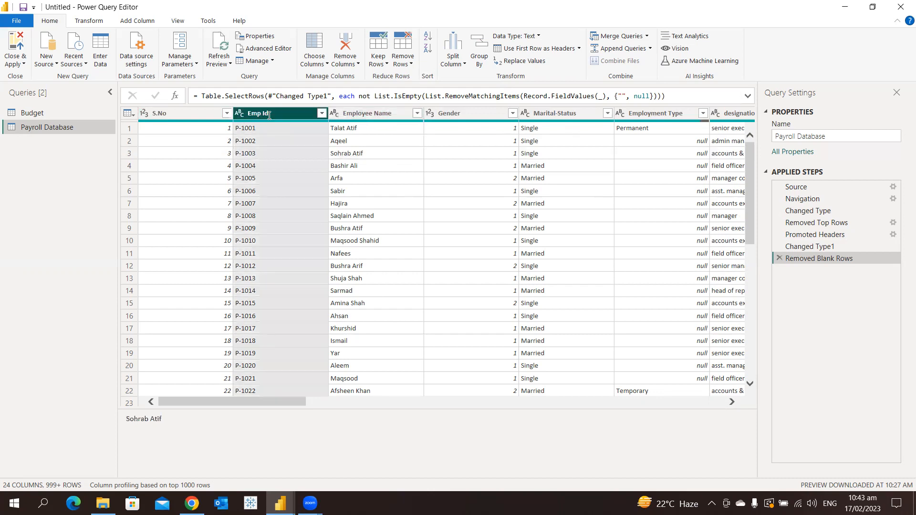
click(273, 114)
key(Left)
key(Left)
key(Left)
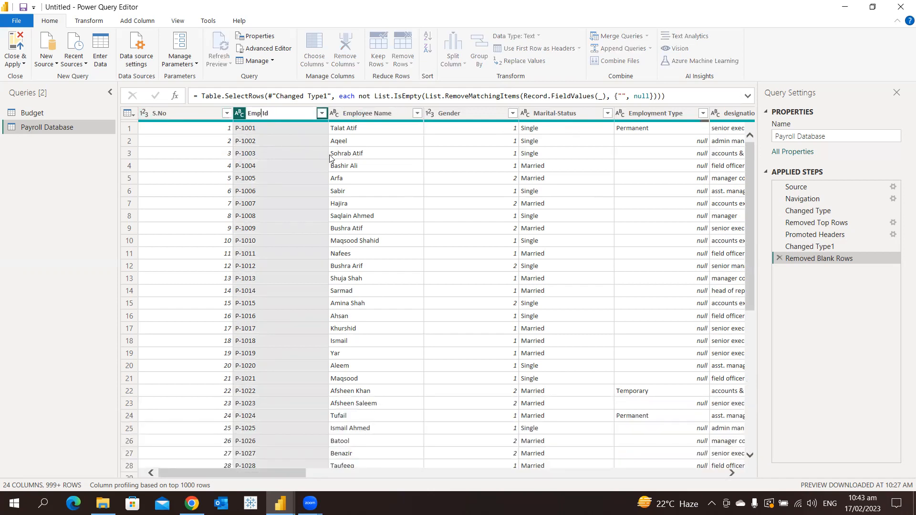
text(loyee)
key(Return)
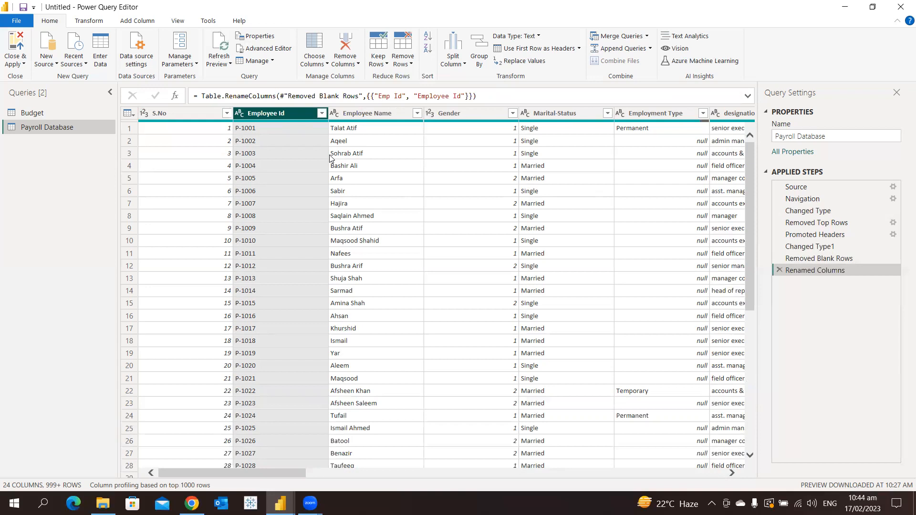
Look over the available data types and the column commands for the S.No column.
click(145, 114)
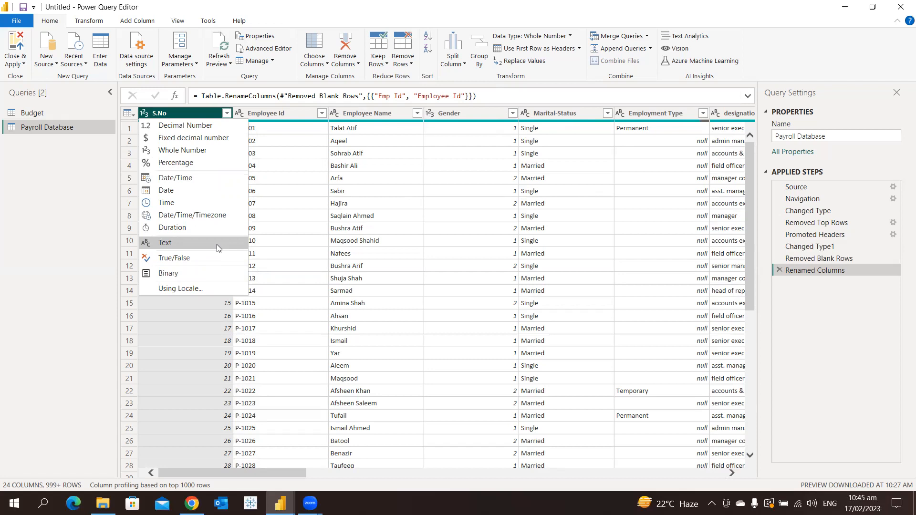
click(211, 327)
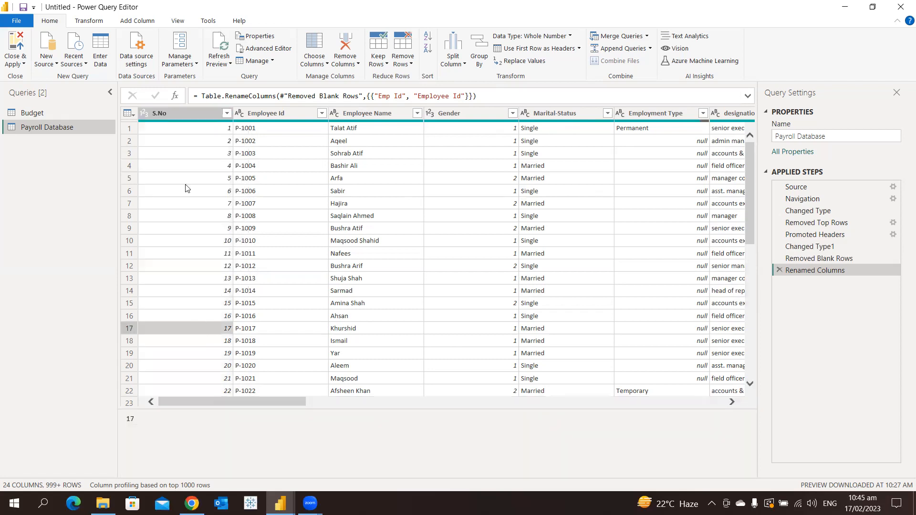
right_click(178, 115)
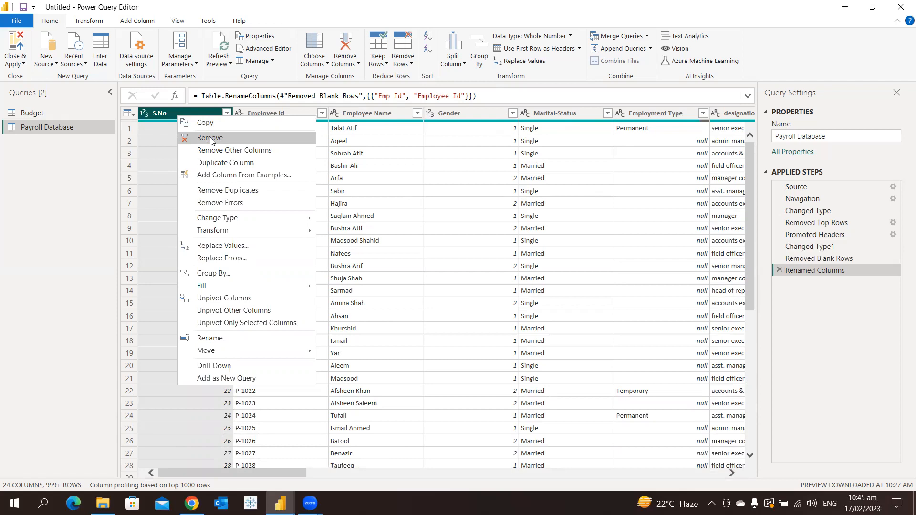
click(393, 153)
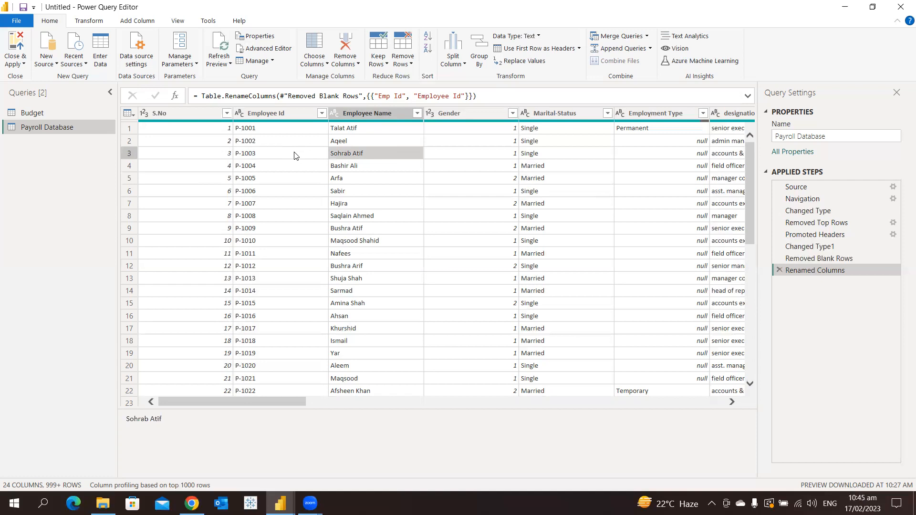
right_click(189, 117)
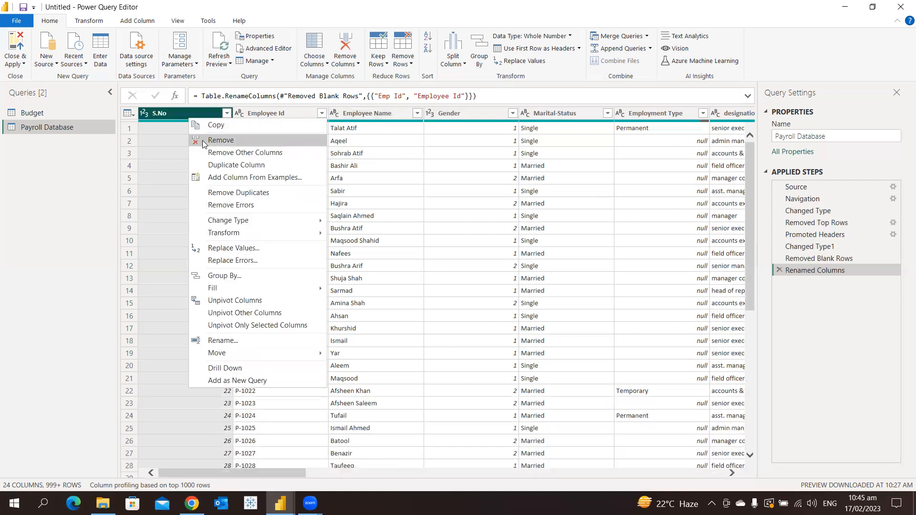
click(159, 150)
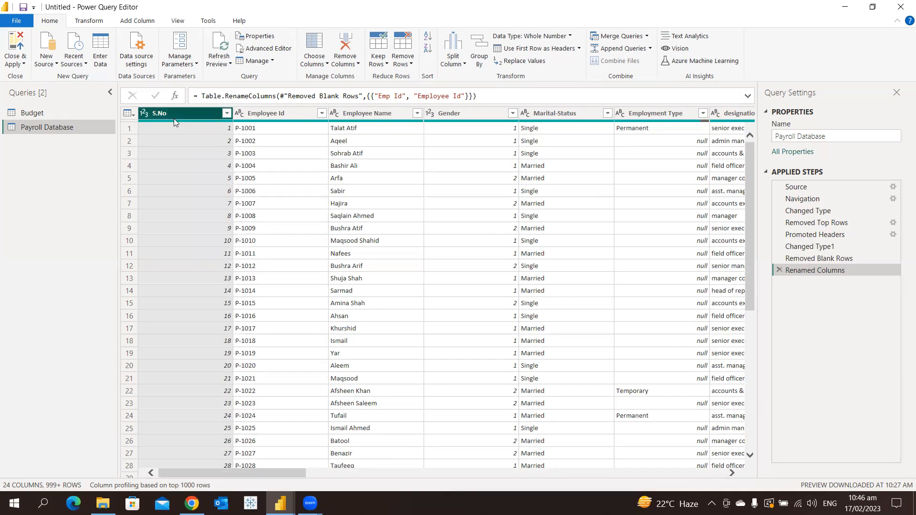
Try removing the S.No, Gender and Employment Type columns together, and delete the resulting applied step.
ctrl+click(462, 115)
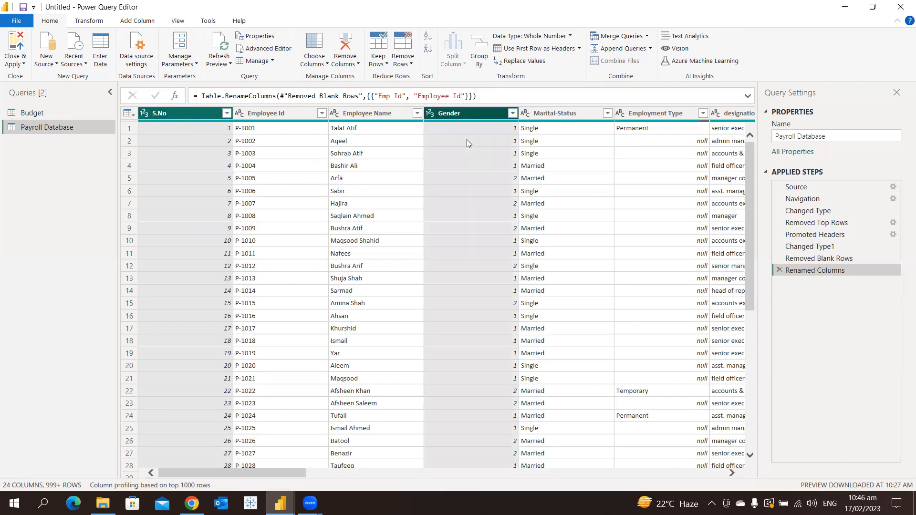
ctrl+click(661, 114)
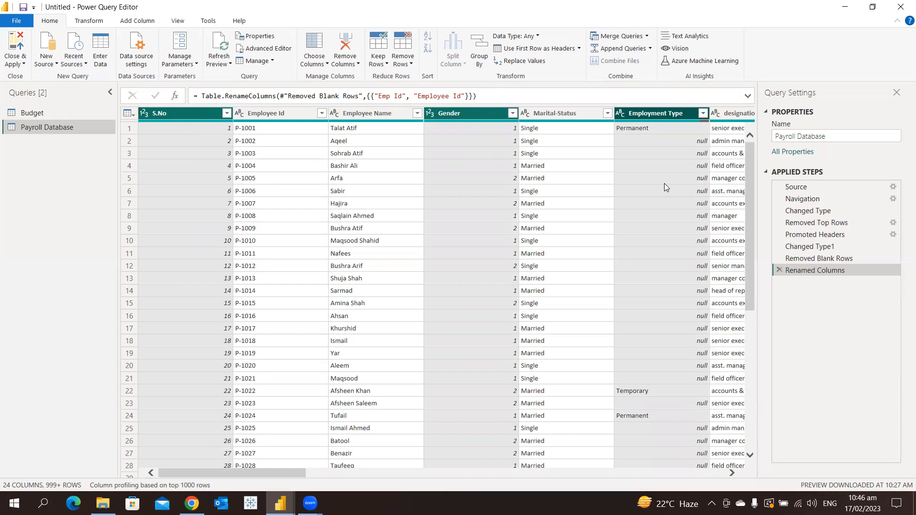
right_click(464, 114)
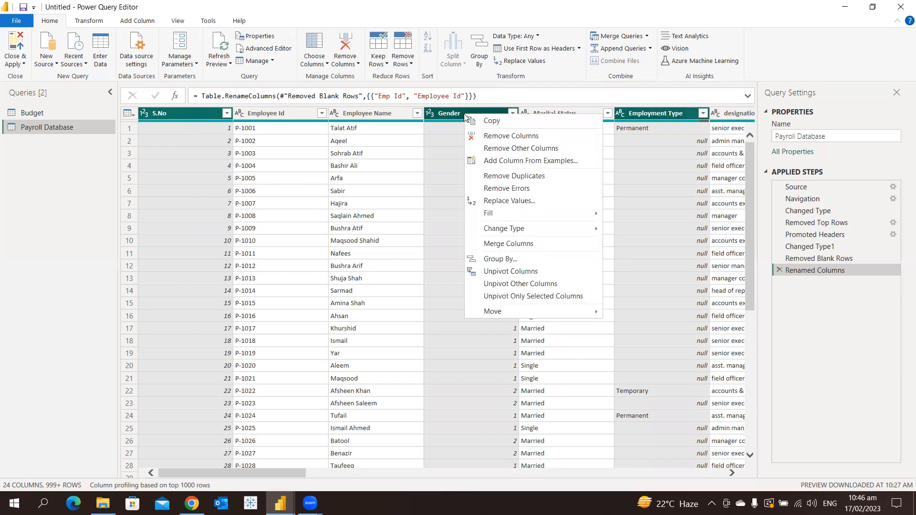
click(486, 137)
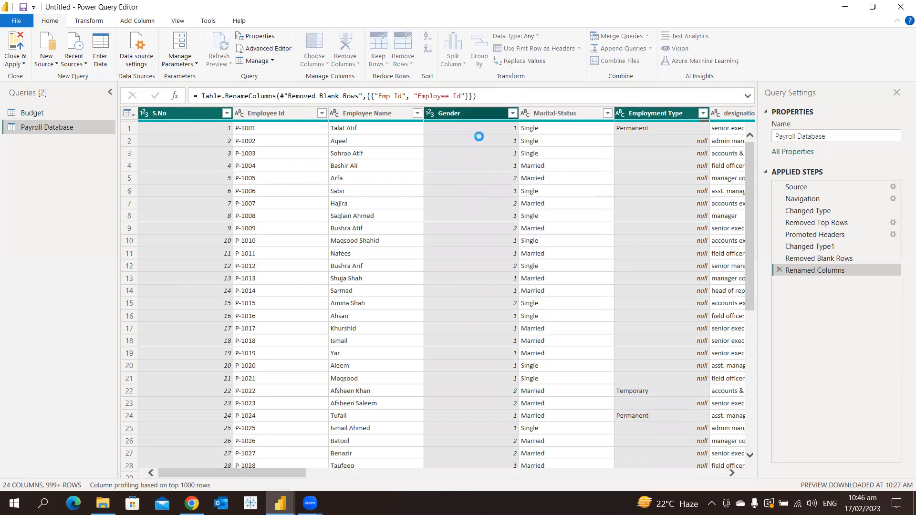
click(476, 140)
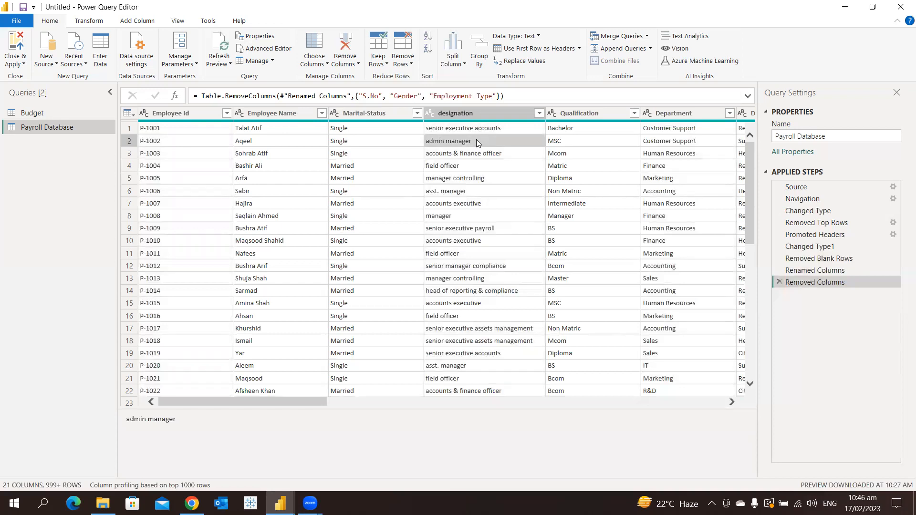
click(780, 282)
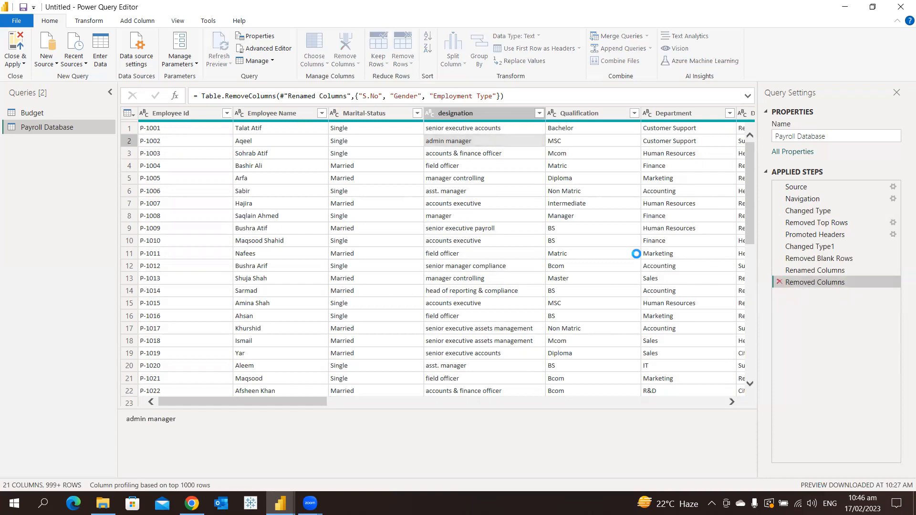
click(463, 195)
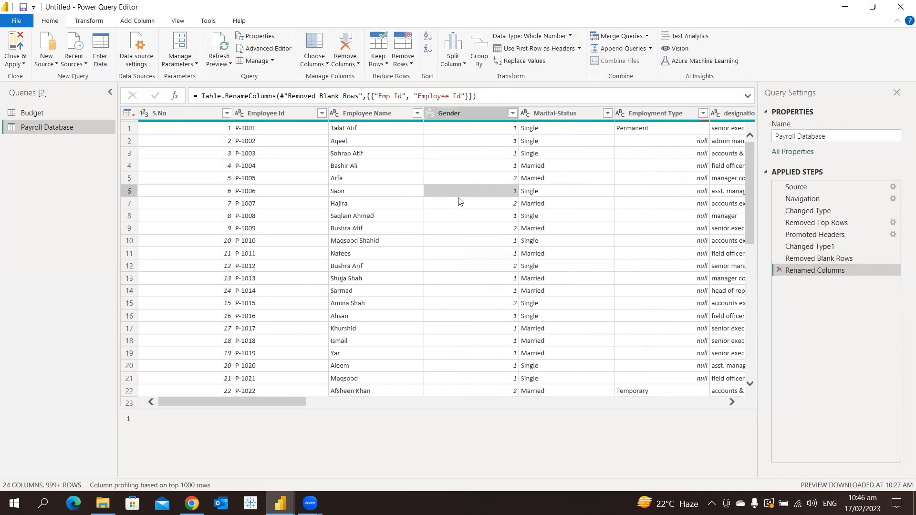
Keep only the S.No, Employee Name and Marital-Status columns by removing all other columns.
click(196, 115)
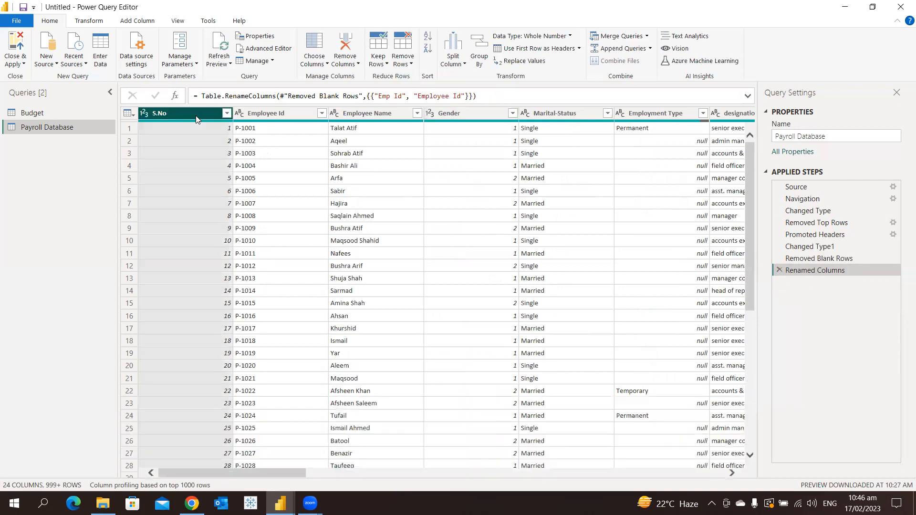
ctrl+click(391, 113)
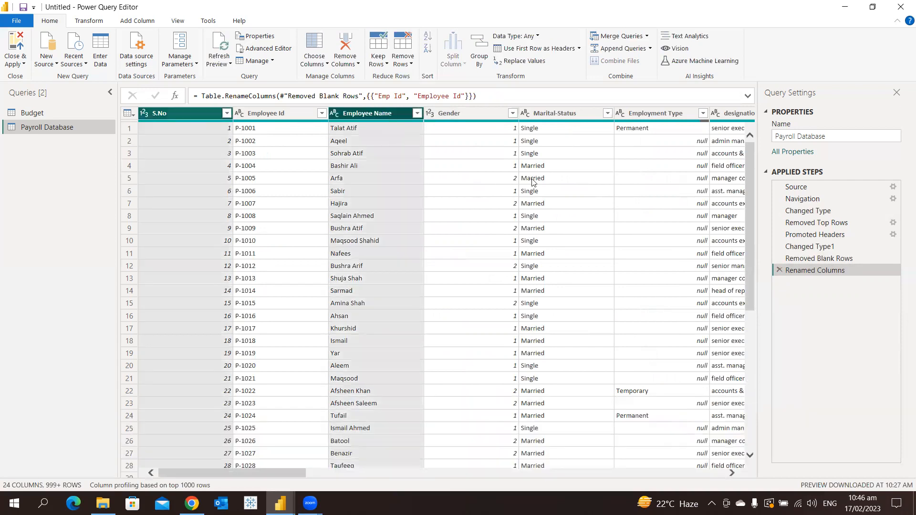
ctrl+click(568, 115)
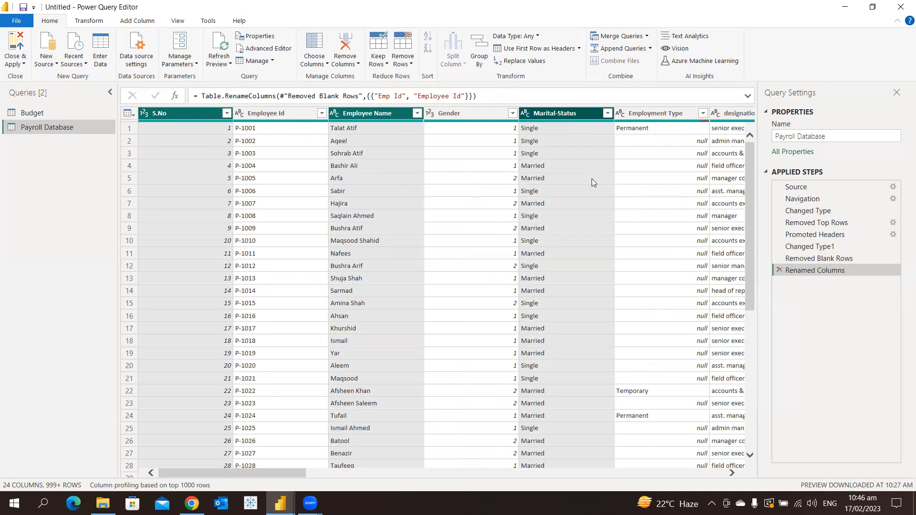
right_click(391, 115)
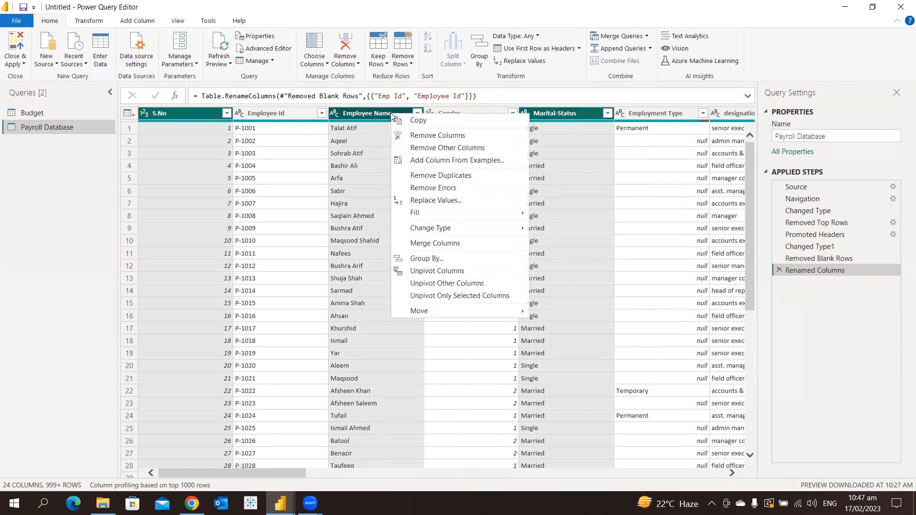
click(437, 149)
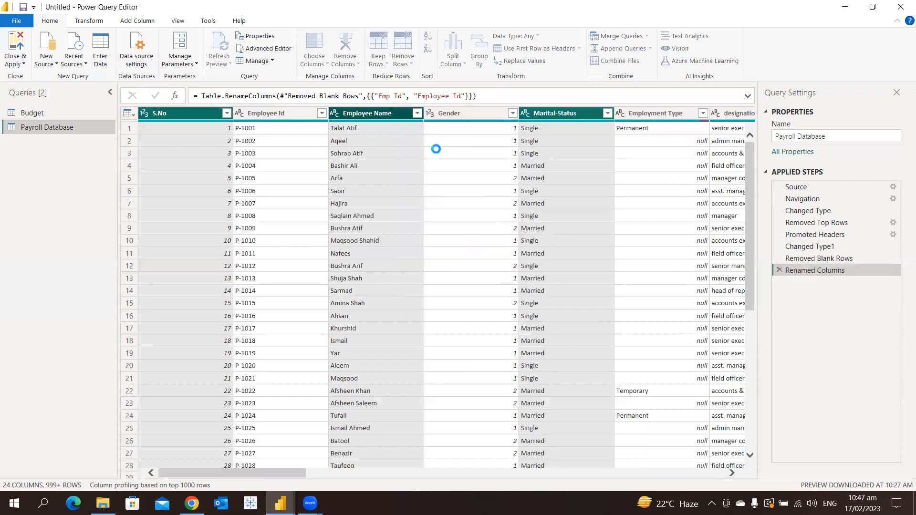
click(398, 155)
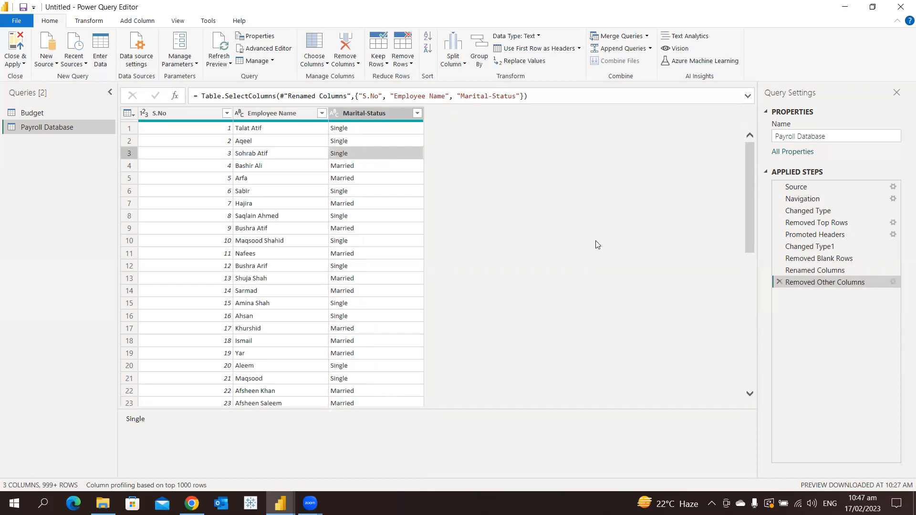
Add Total Amount to the columns kept by the Removed Other Columns step, and delete that applied step.
click(894, 283)
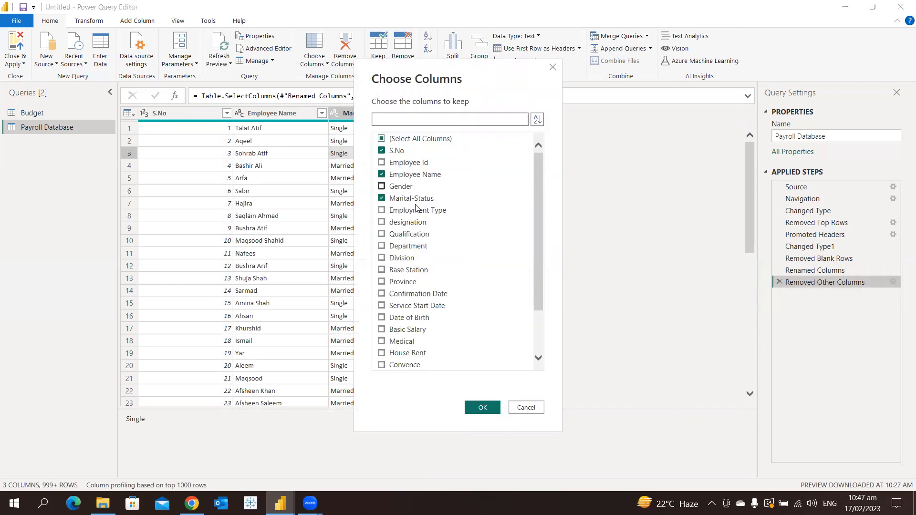
drag(539, 282, 545, 363)
click(382, 318)
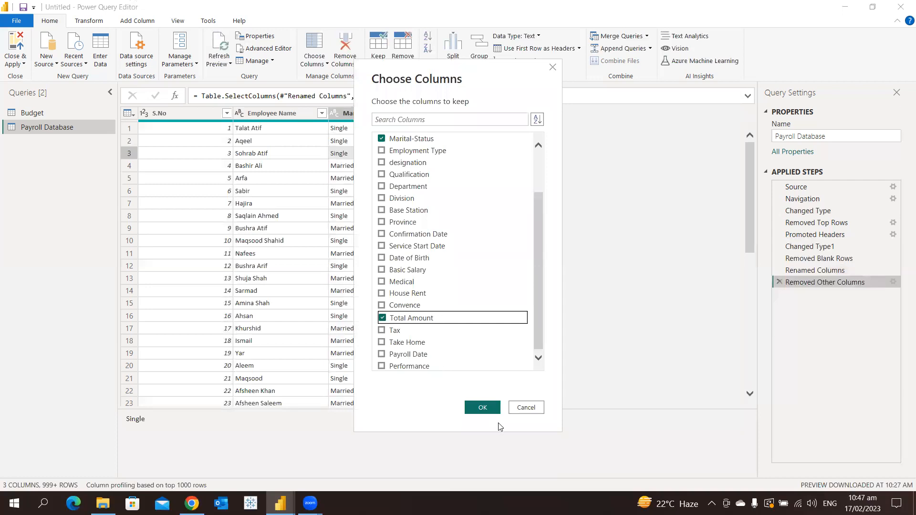
click(482, 408)
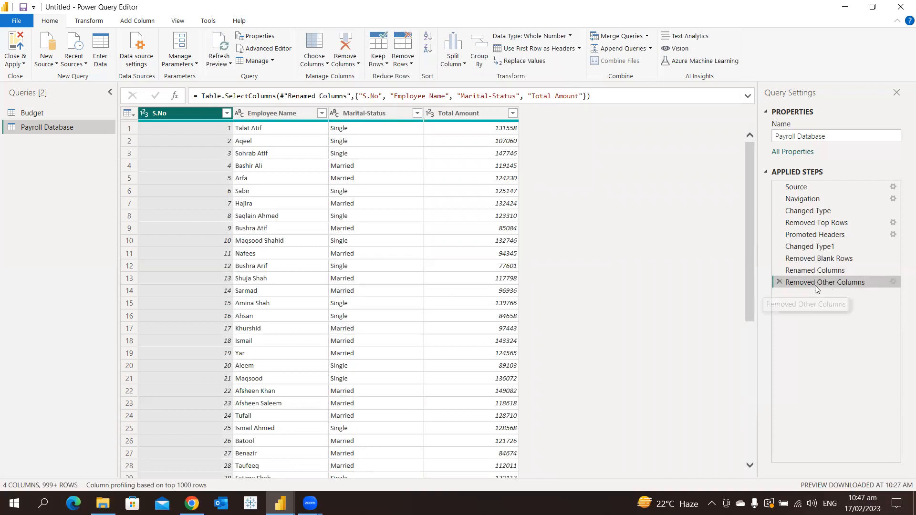
click(777, 282)
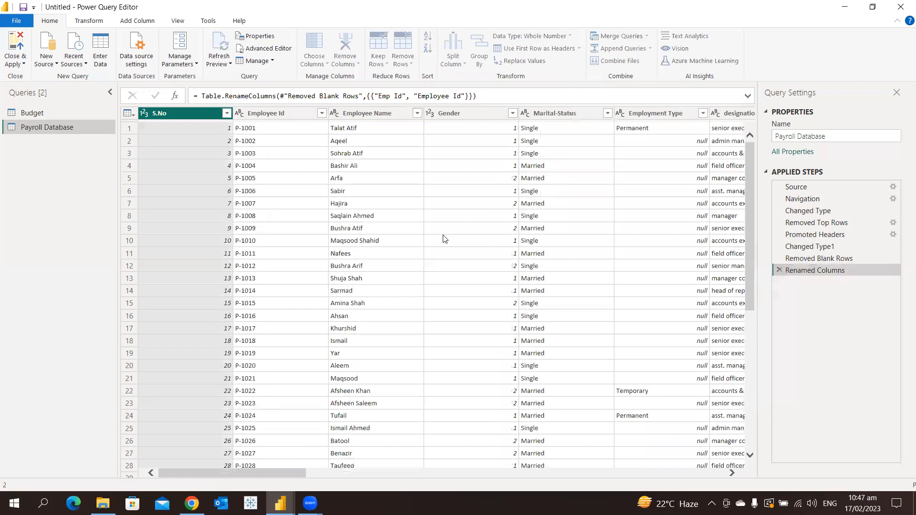
Try keeping only the Employee Name, Gender, Qualification, Province and Medical columns with Choose Columns, and delete the resulting applied step.
click(385, 217)
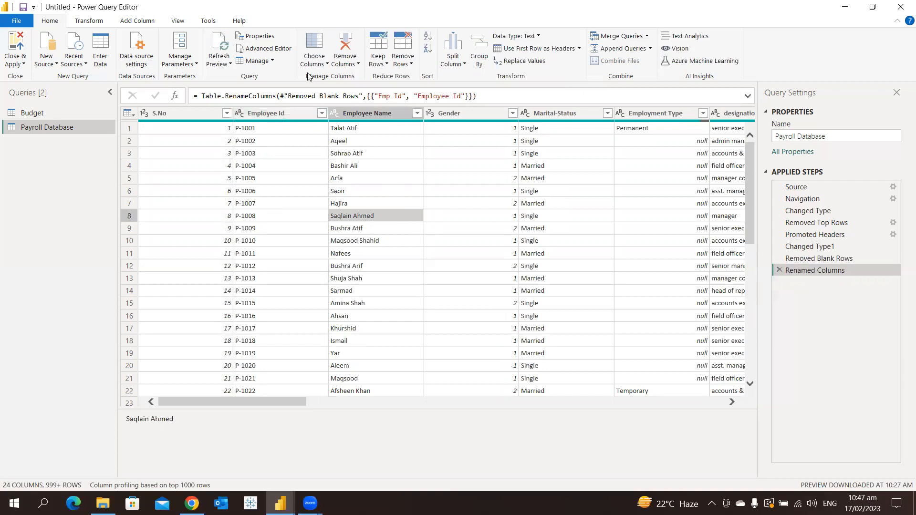
click(323, 66)
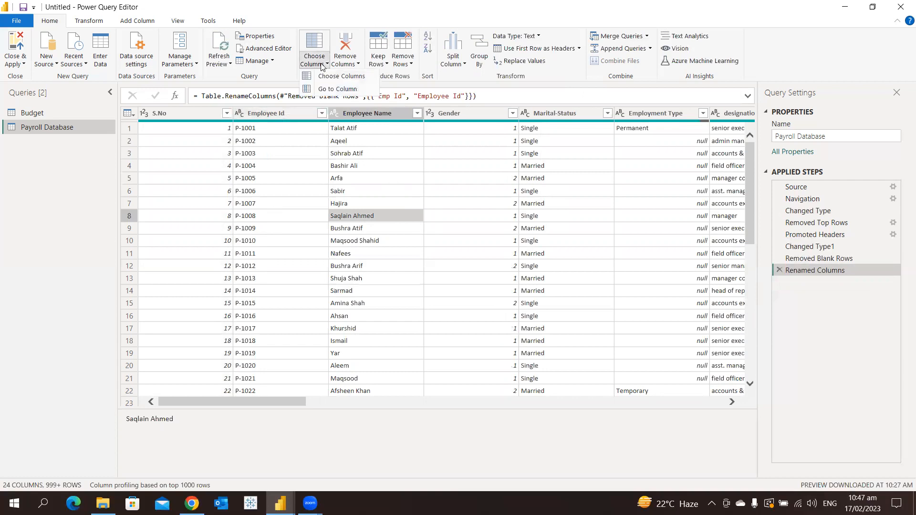
click(325, 77)
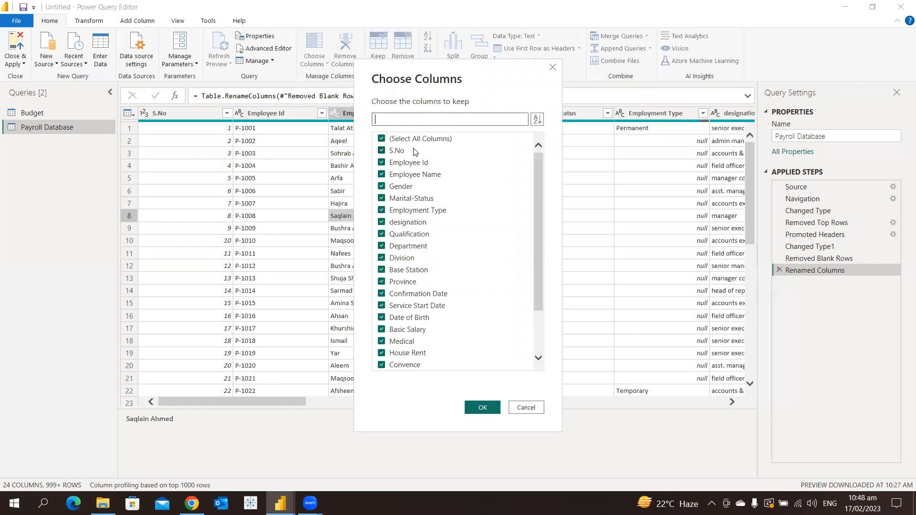
click(412, 138)
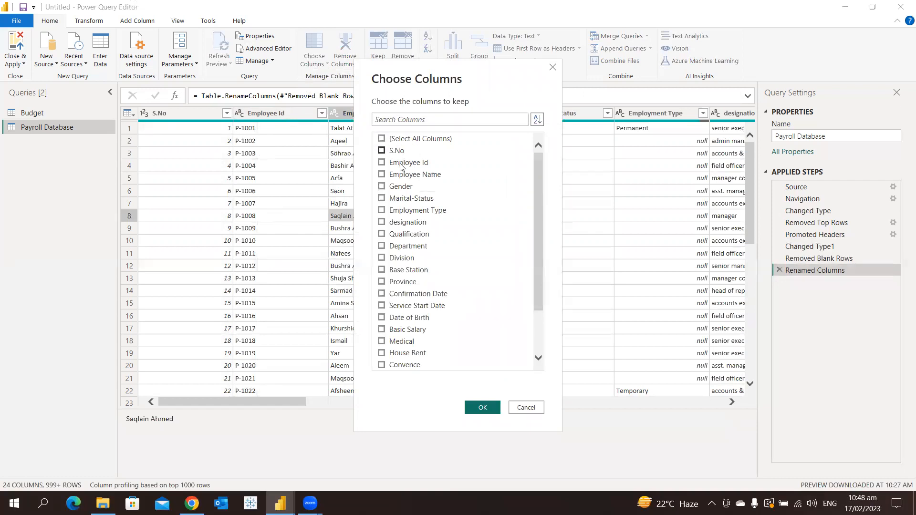
click(404, 175)
click(405, 186)
click(405, 234)
click(405, 282)
click(410, 342)
click(479, 407)
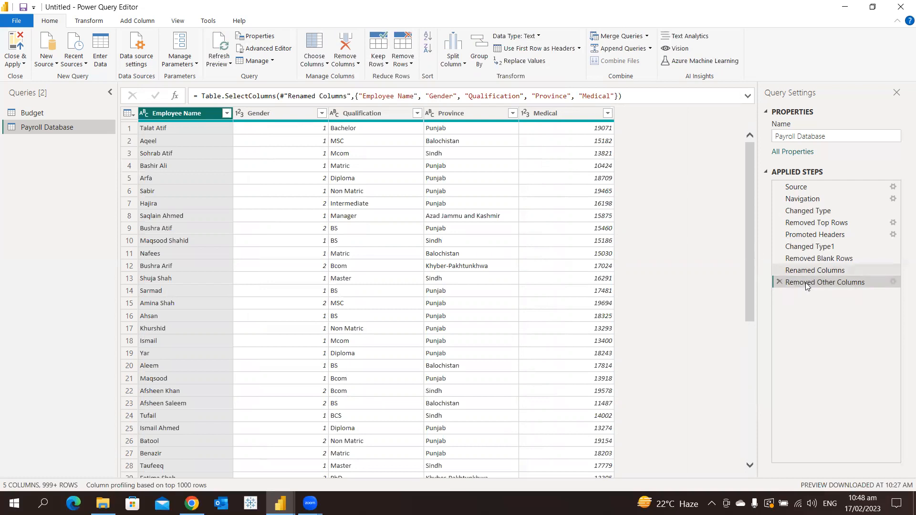
click(778, 282)
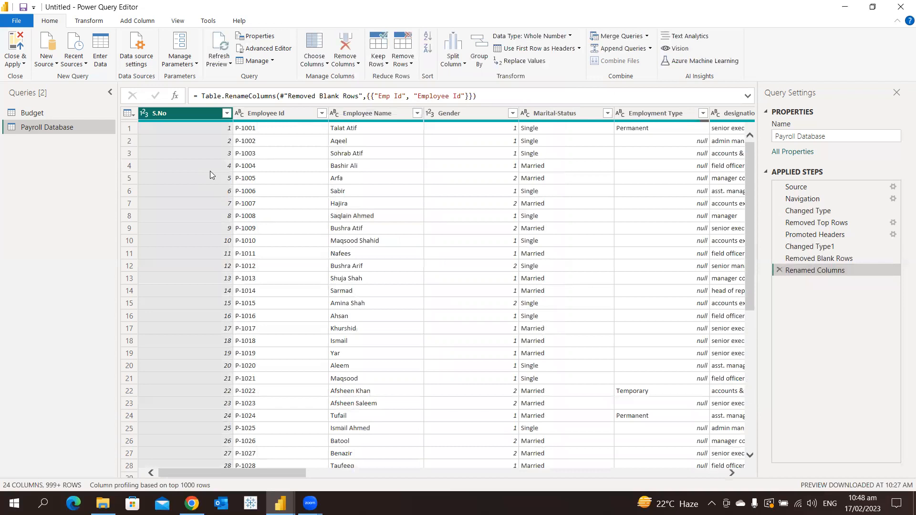
Remove the S.No column from the Payroll Database query.
right_click(178, 117)
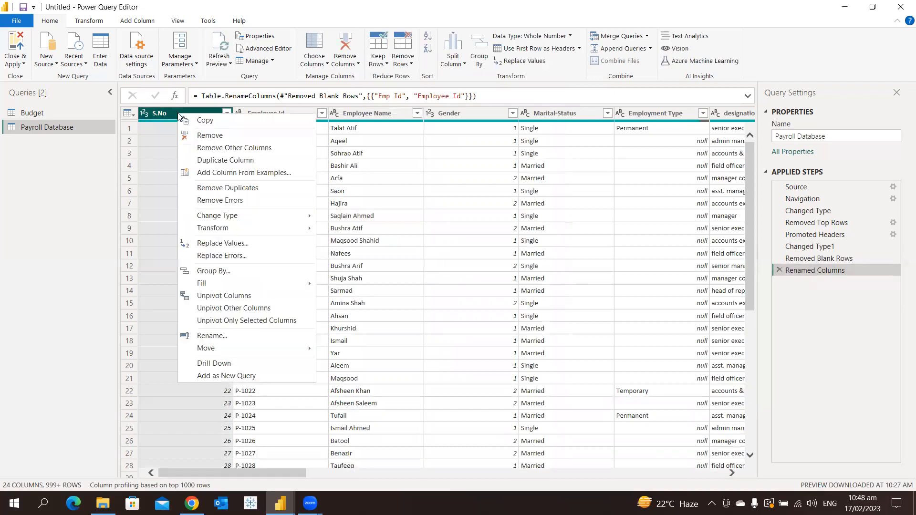
click(198, 135)
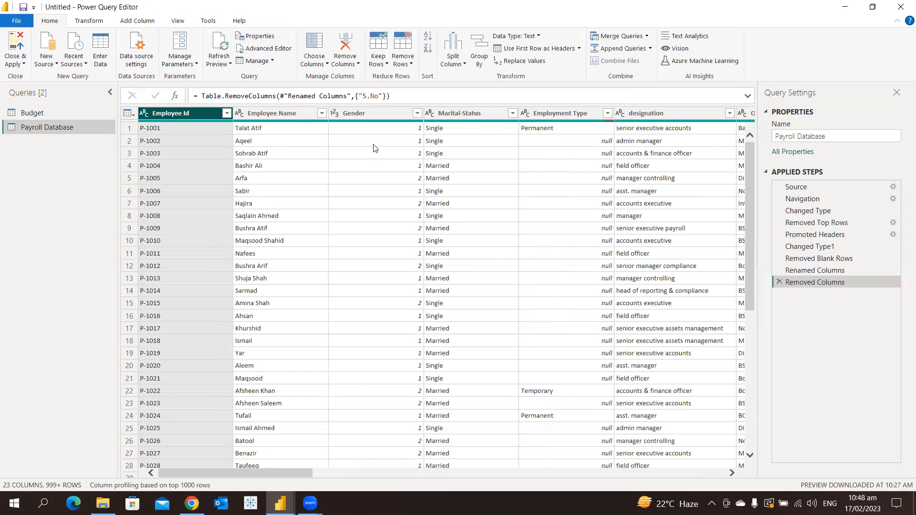
Try to replace the value 1 with Male in the whole-number Gender column, and cancel the replacement.
right_click(381, 114)
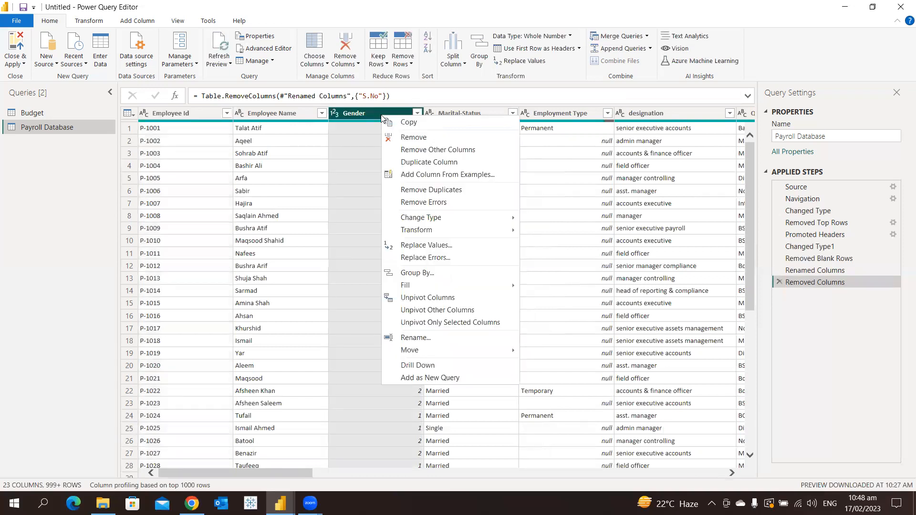
click(431, 246)
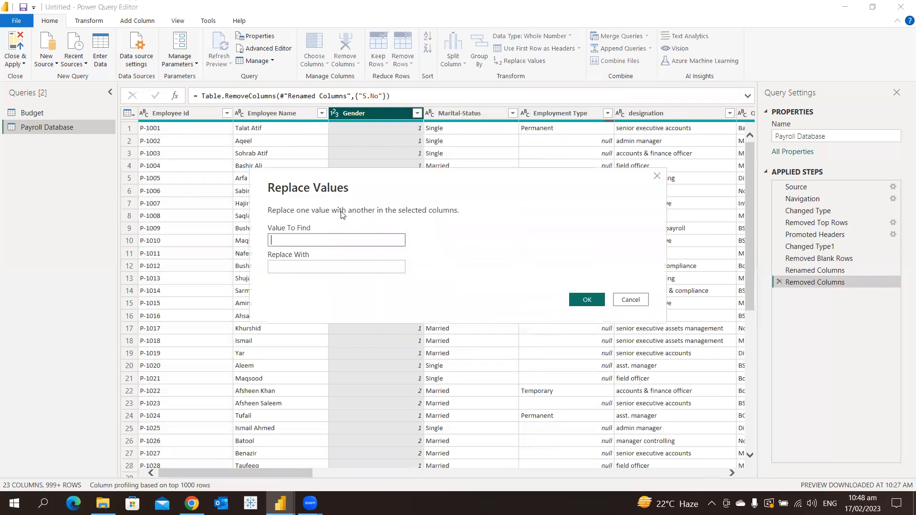
drag(349, 182, 556, 166)
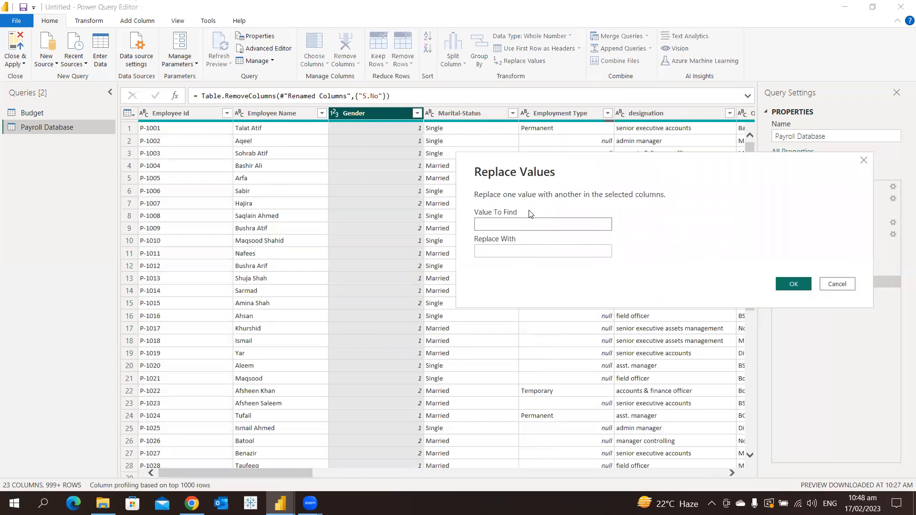
click(490, 224)
text(1)
click(502, 247)
text(Male)
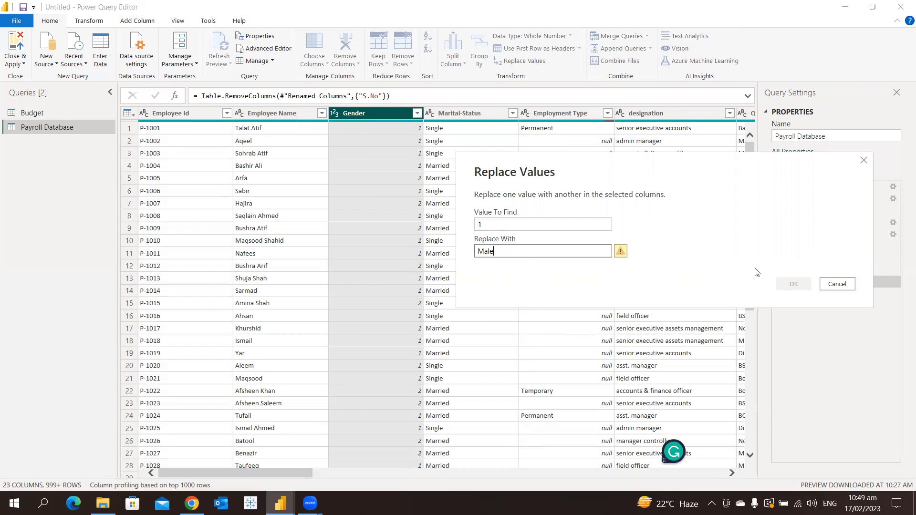
click(838, 284)
click(358, 154)
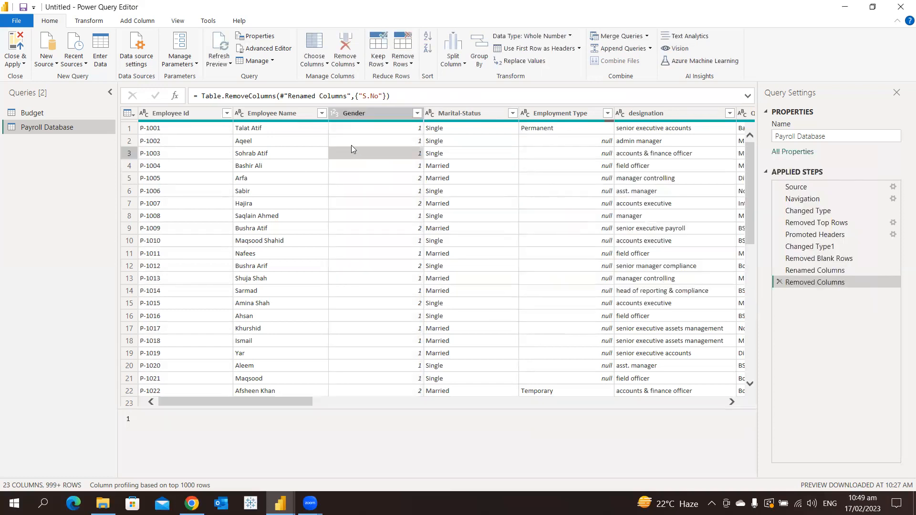
Change the data type of the Gender column to Text.
click(336, 114)
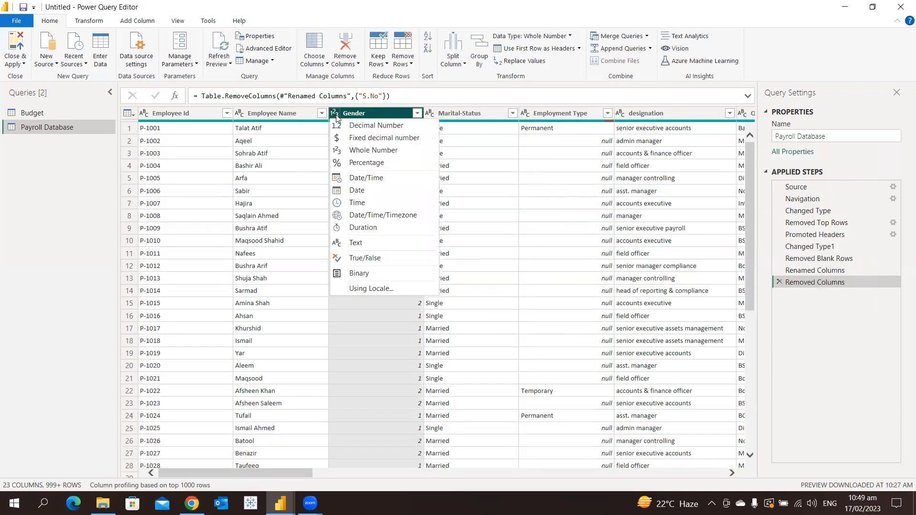
click(374, 244)
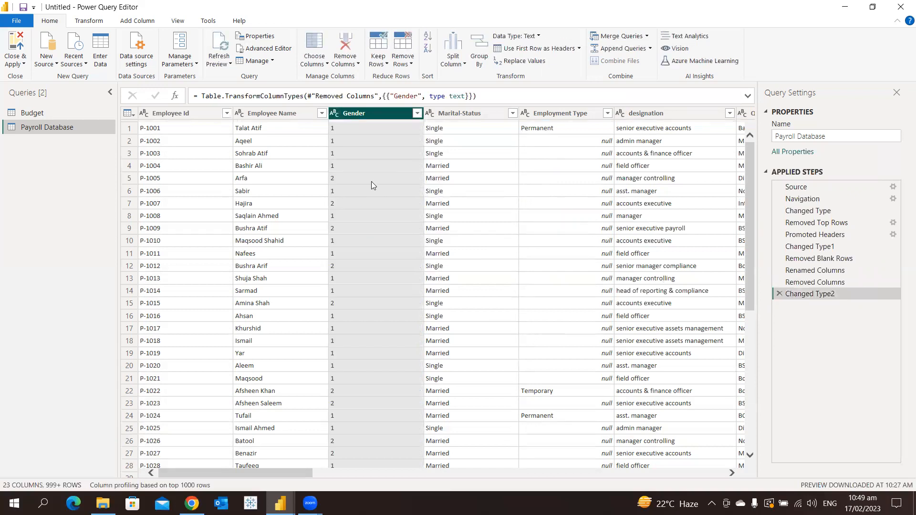
click(366, 143)
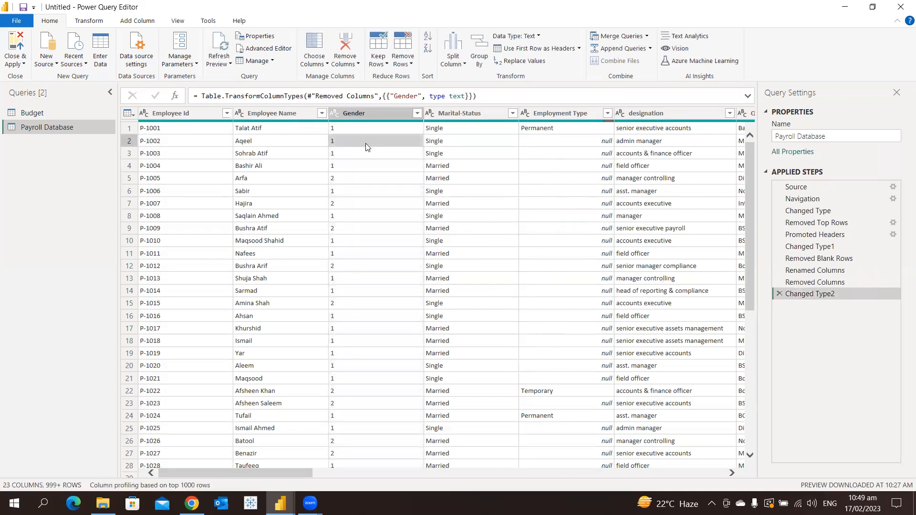
Replace the value 1 with Male in the Gender column.
right_click(363, 113)
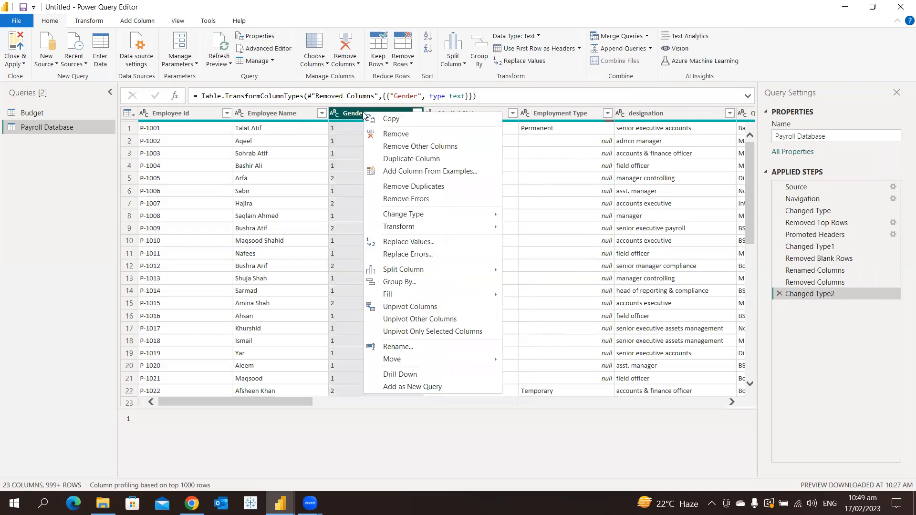
click(422, 244)
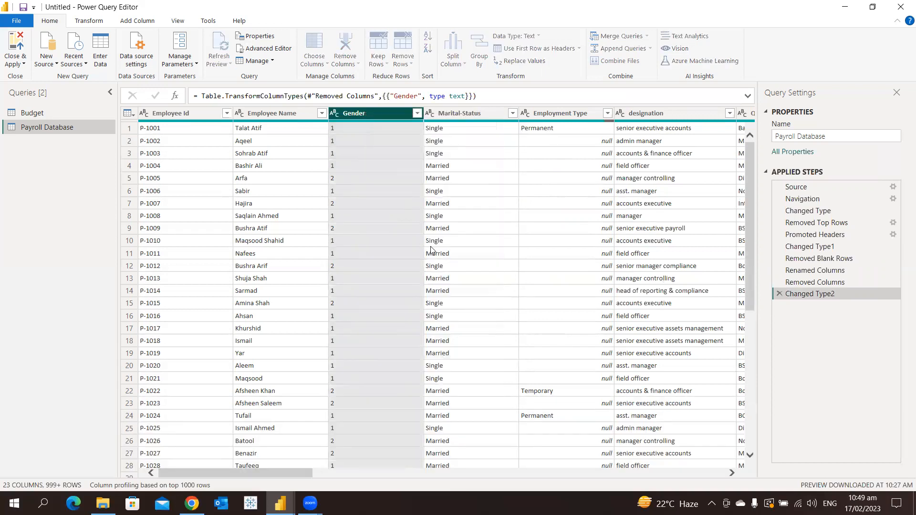
text(1)
click(339, 255)
text(M)
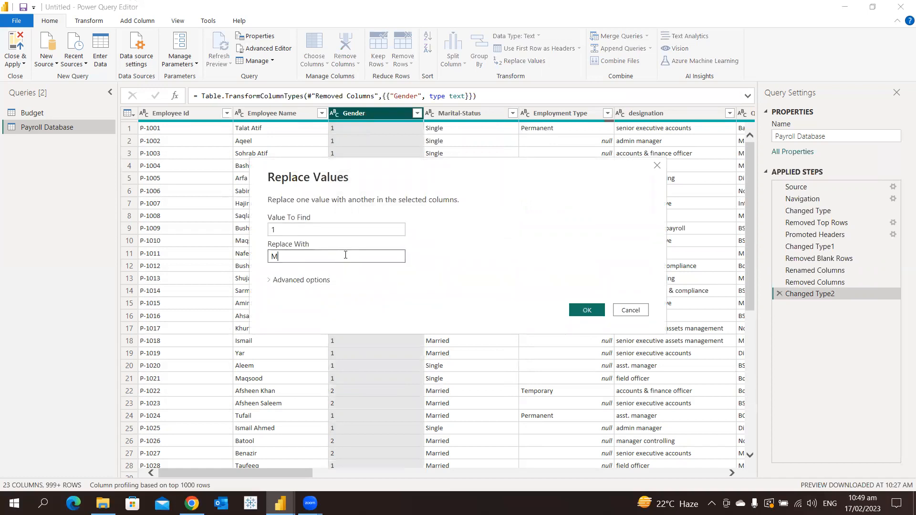
text(ale)
click(579, 309)
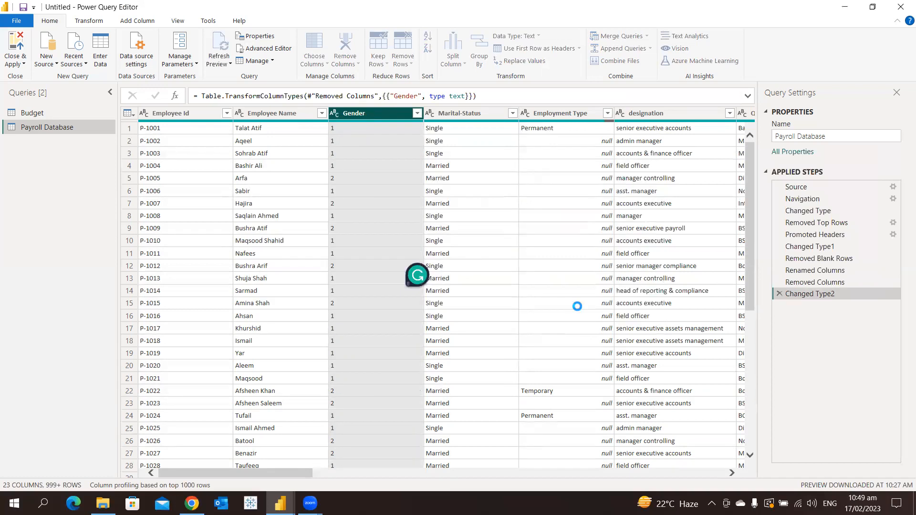
Replace the value 2 with Female in the Gender column.
right_click(358, 110)
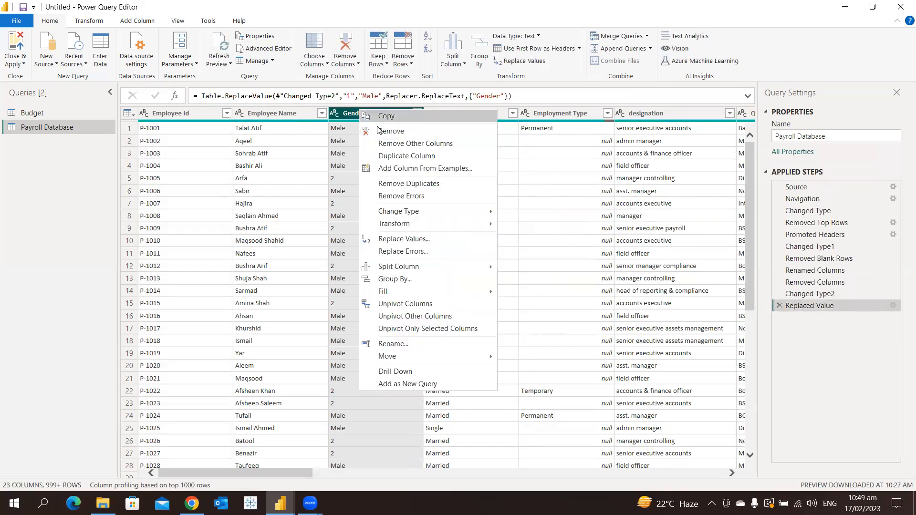
click(410, 238)
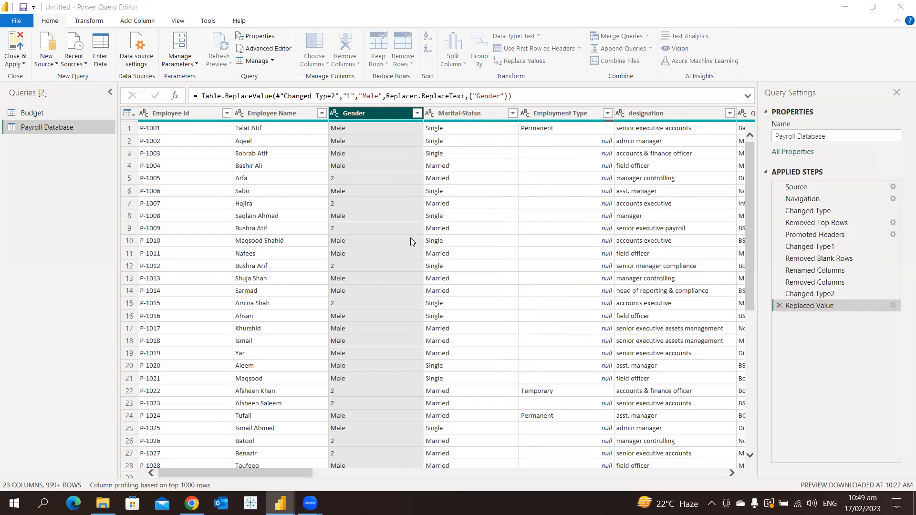
text(2)
click(385, 259)
text(Female)
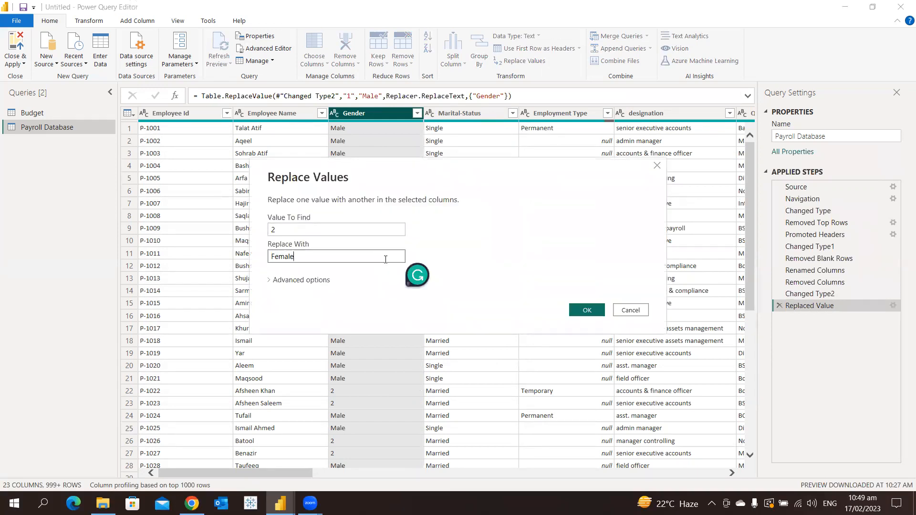
click(597, 311)
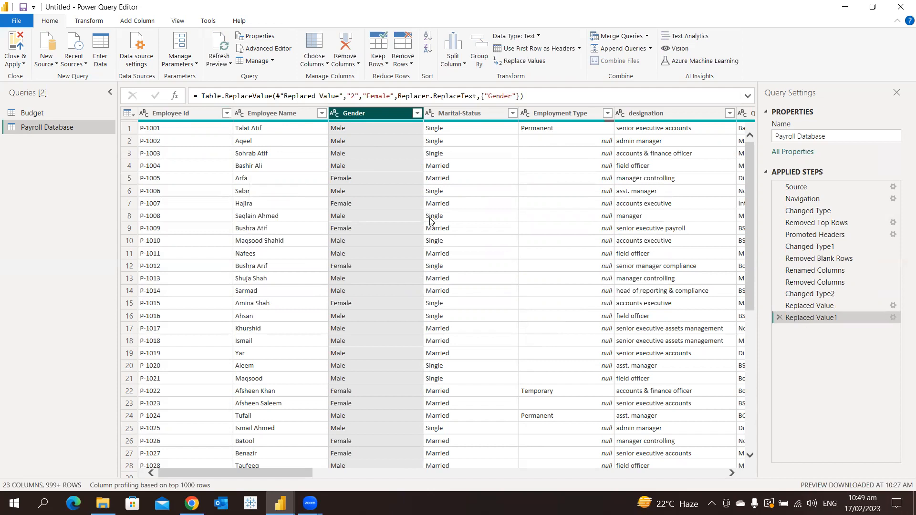
right_click(358, 113)
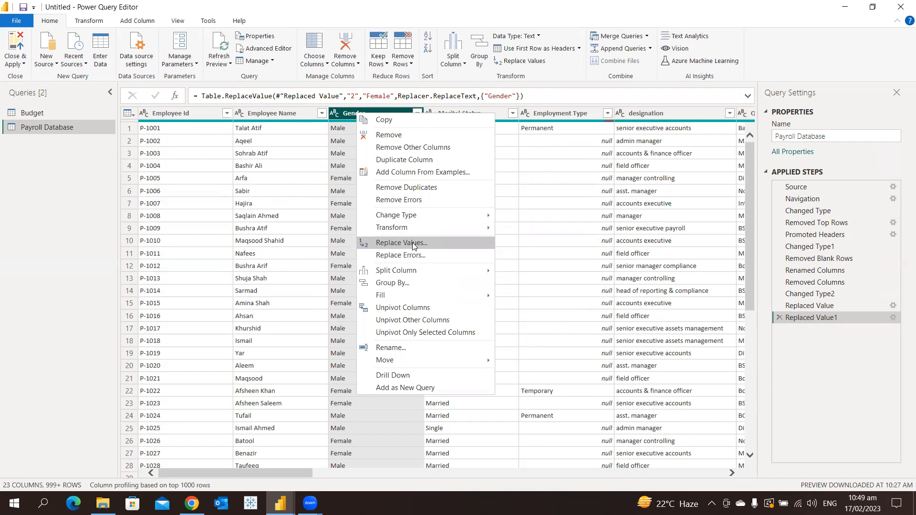
click(343, 194)
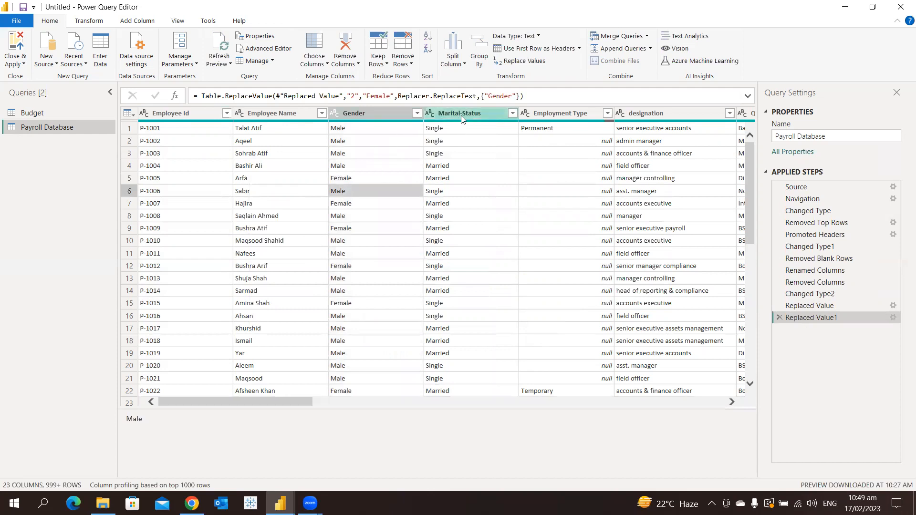
Fill the null cells of the Employment Type column downward with the value above them.
click(583, 113)
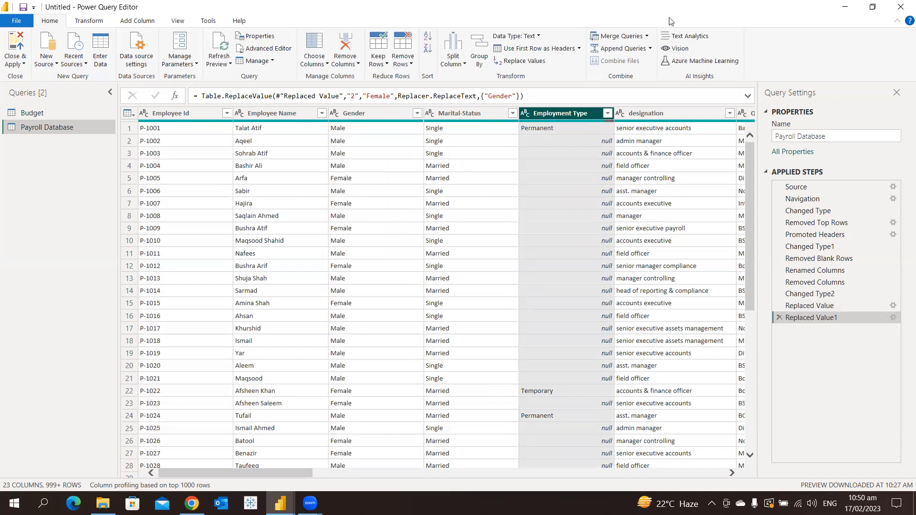
right_click(574, 113)
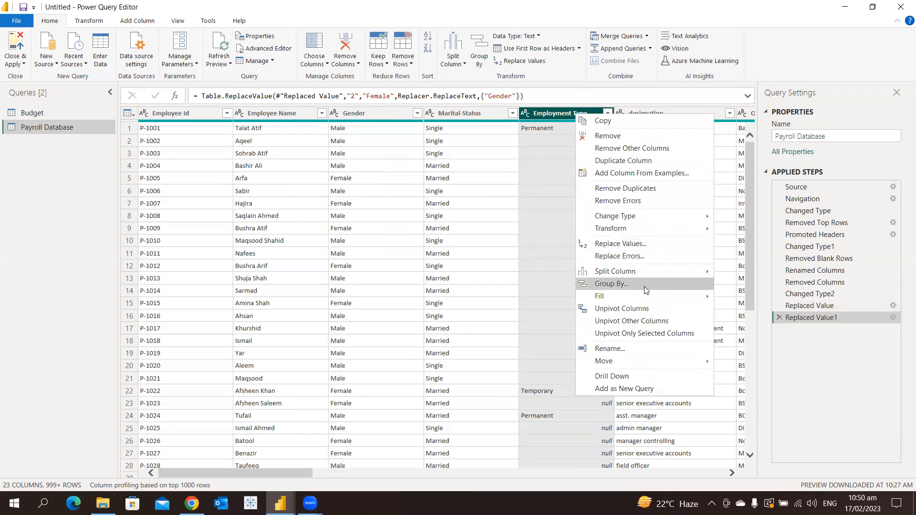
mouse_move(645, 300)
click(740, 296)
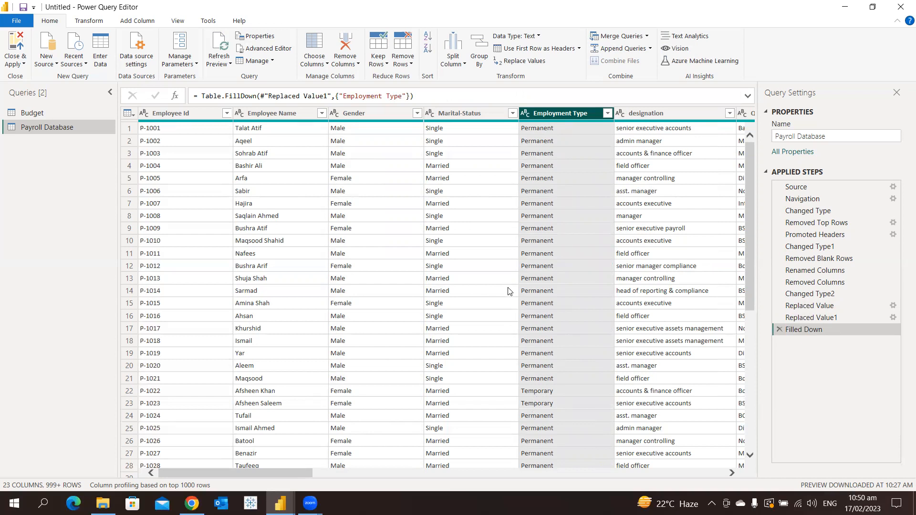
Select all columns of the Payroll Database table.
drag(257, 473, 379, 473)
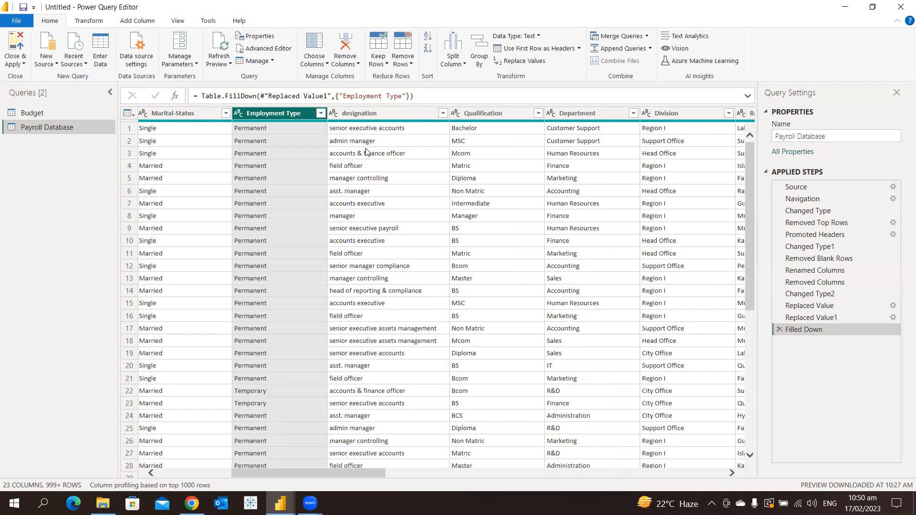
key(ctrl+a)
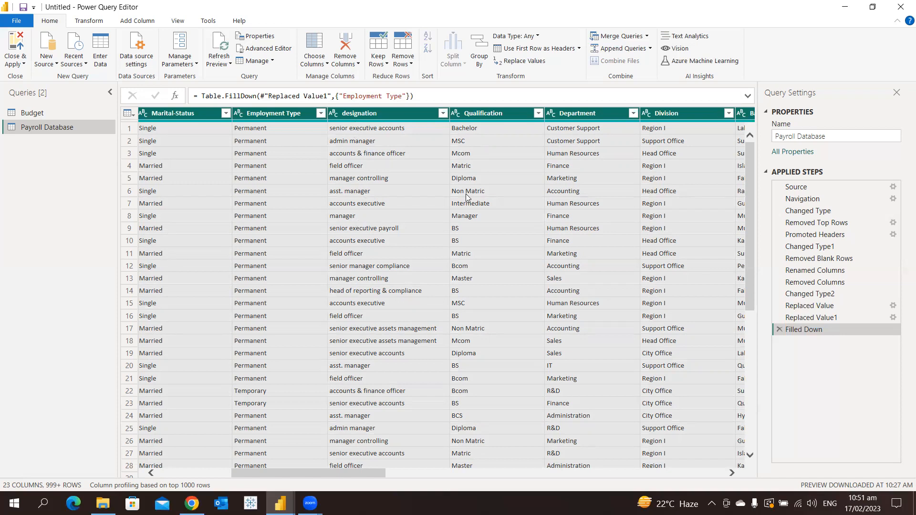
drag(366, 472, 545, 479)
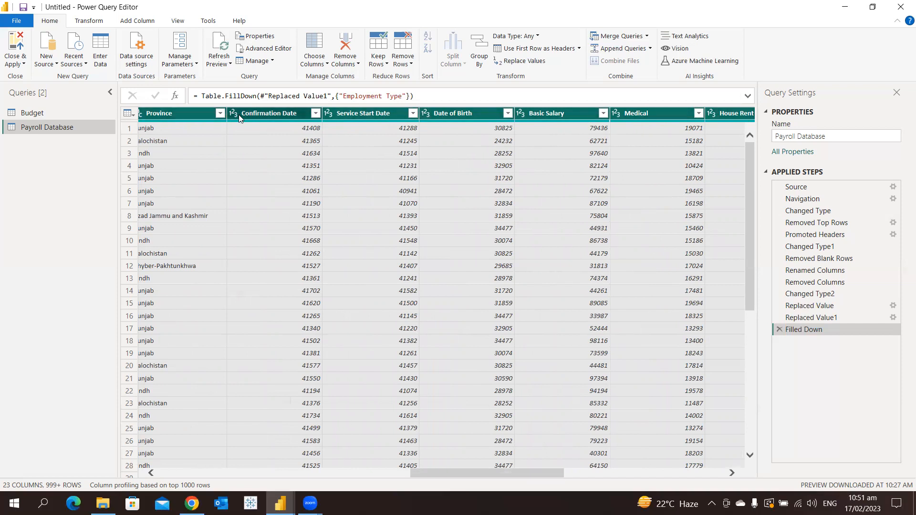
drag(458, 477, 426, 477)
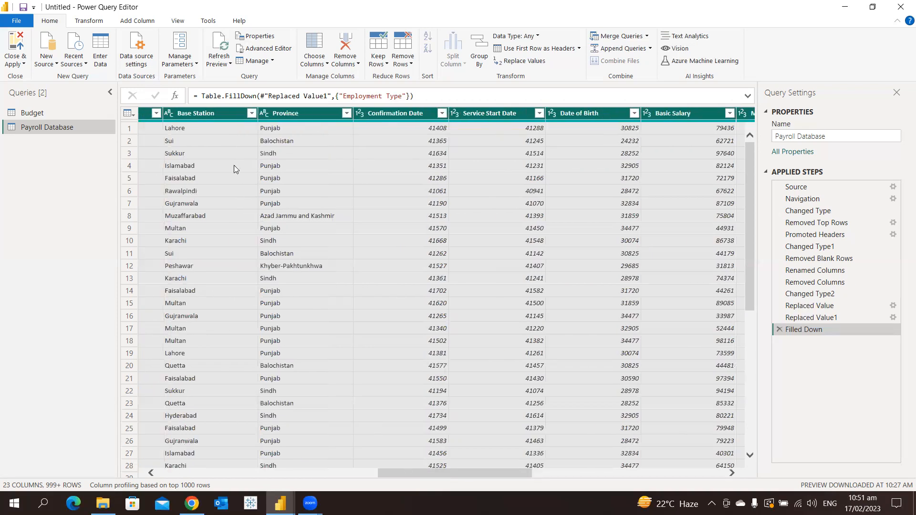
click(89, 21)
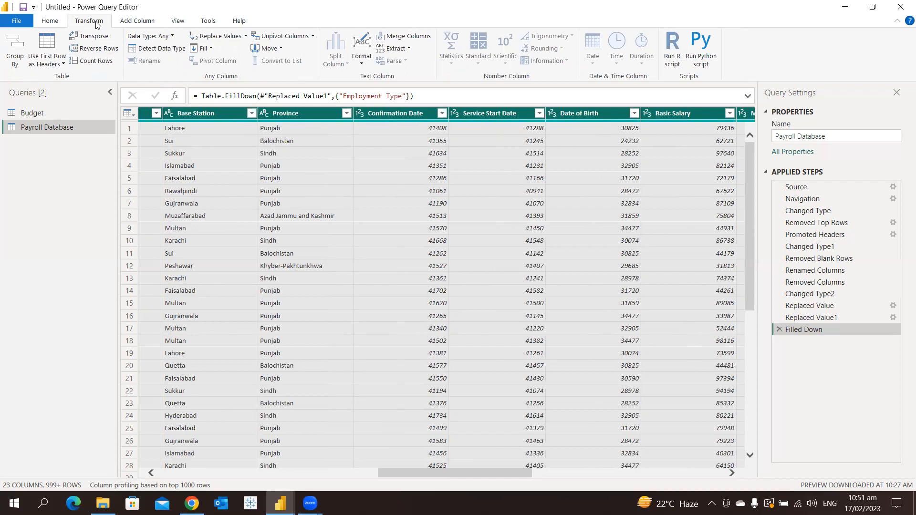
click(247, 39)
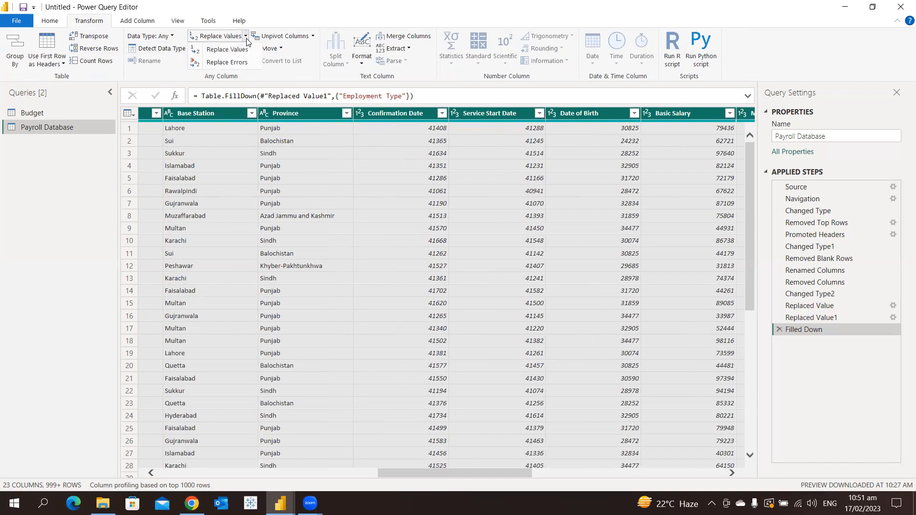
click(247, 38)
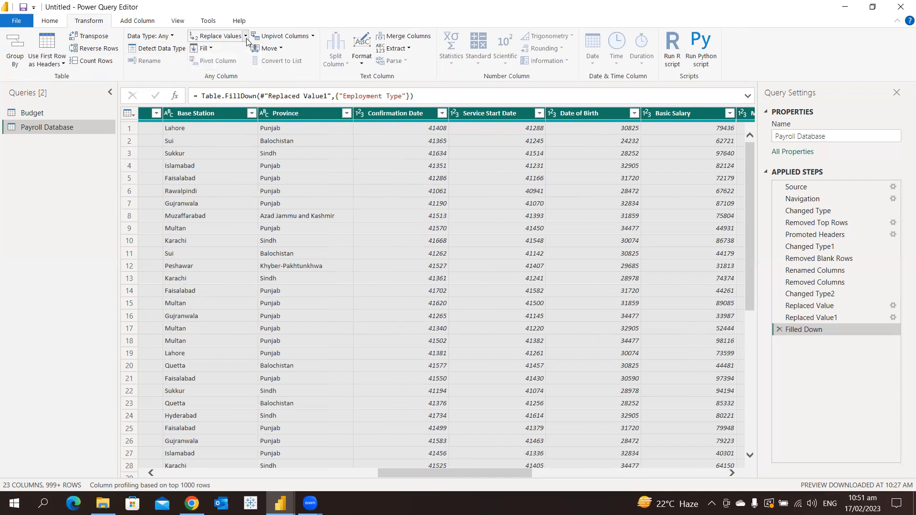
click(365, 66)
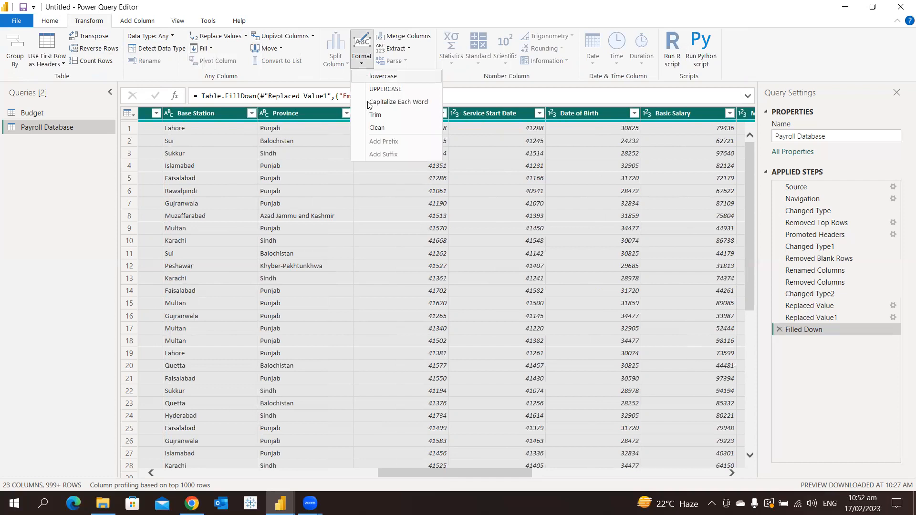
click(363, 67)
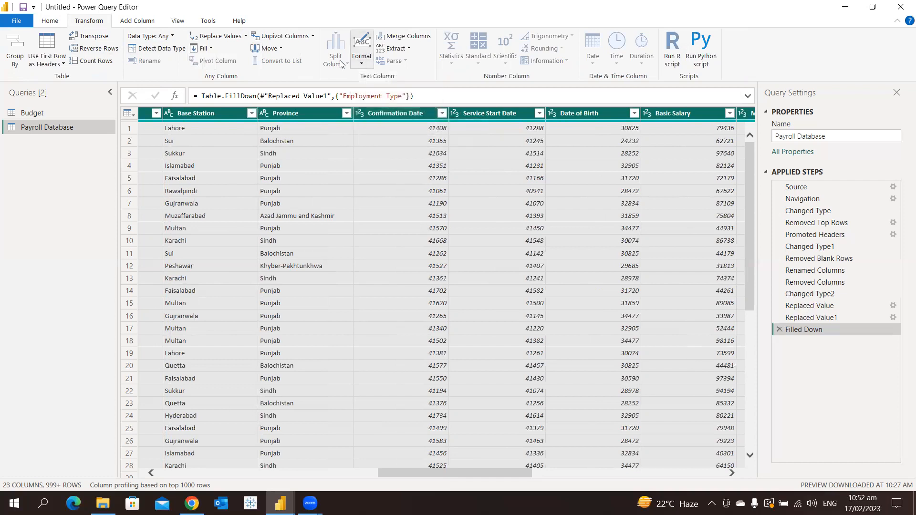
click(173, 36)
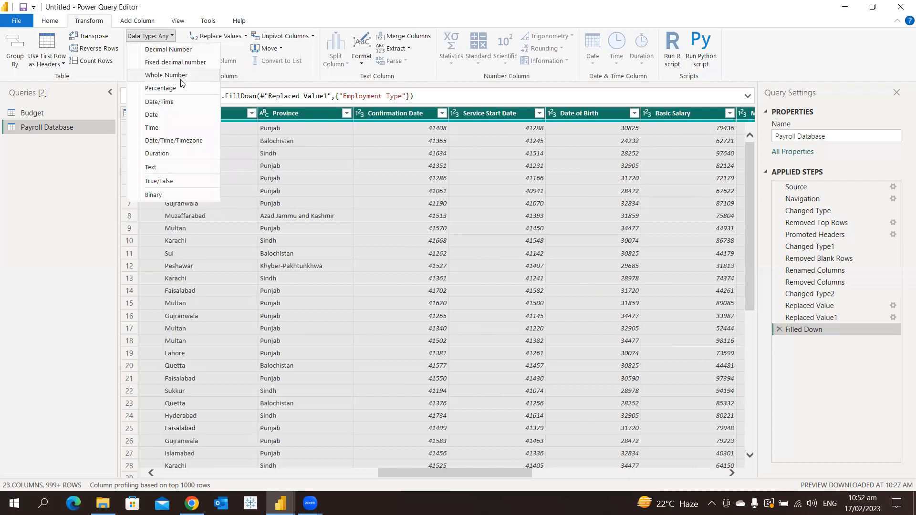
click(201, 29)
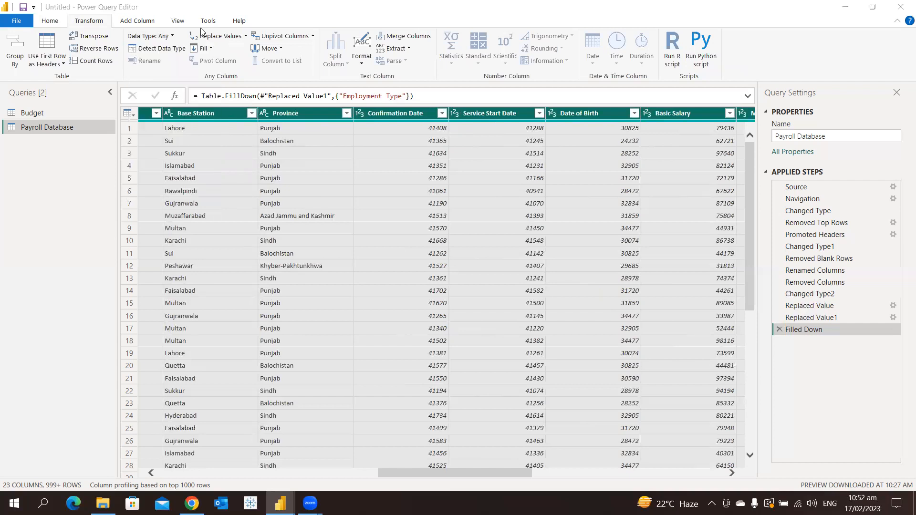
click(210, 49)
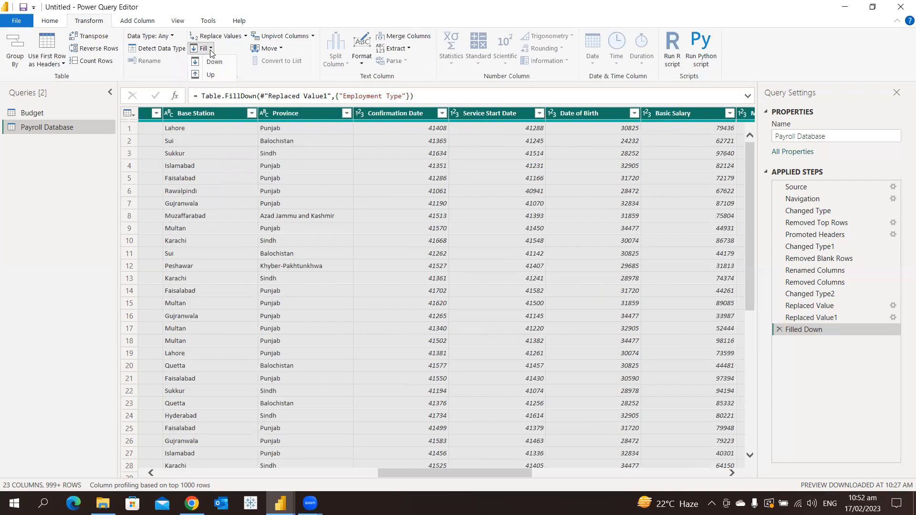
click(204, 21)
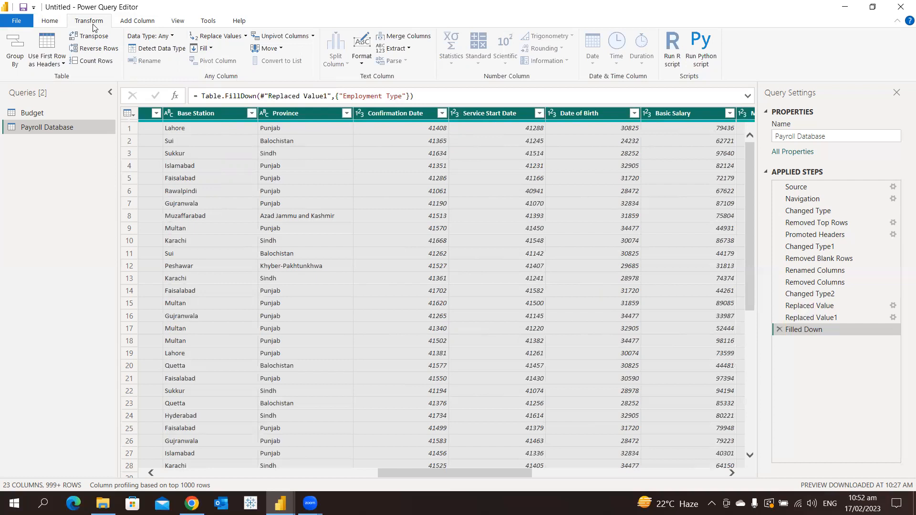
Try to capitalize each word in all the selected Payroll Database columns at once.
right_click(312, 115)
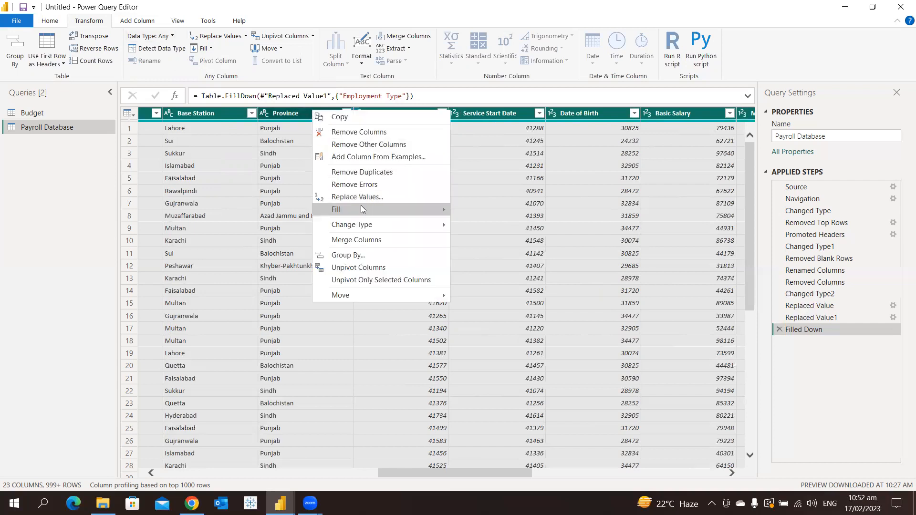
mouse_move(363, 210)
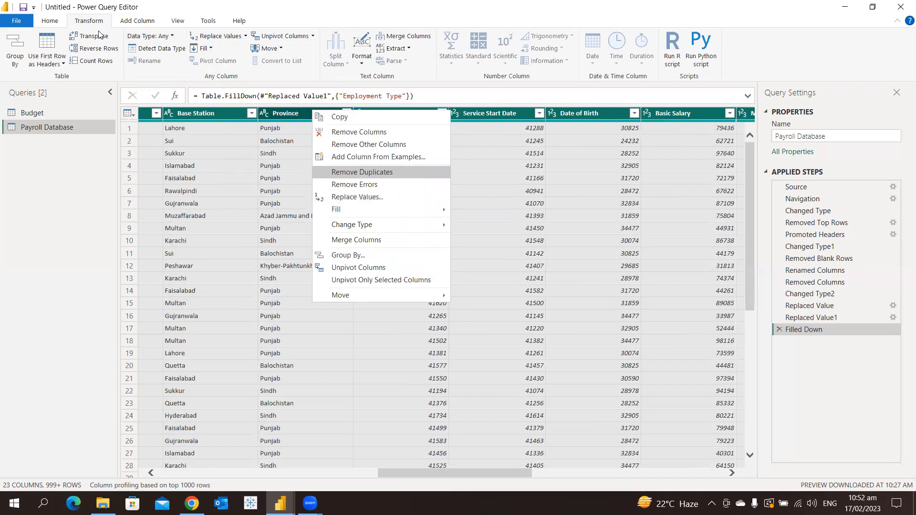
click(187, 23)
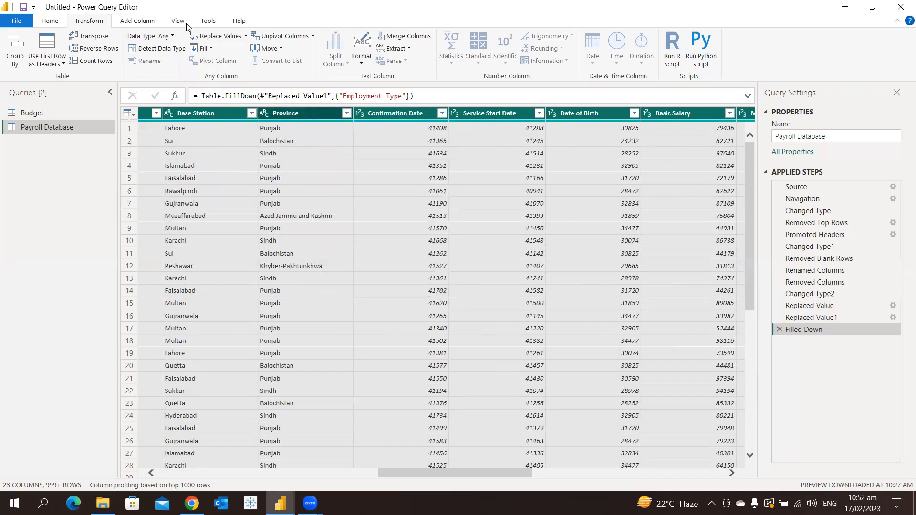
click(362, 60)
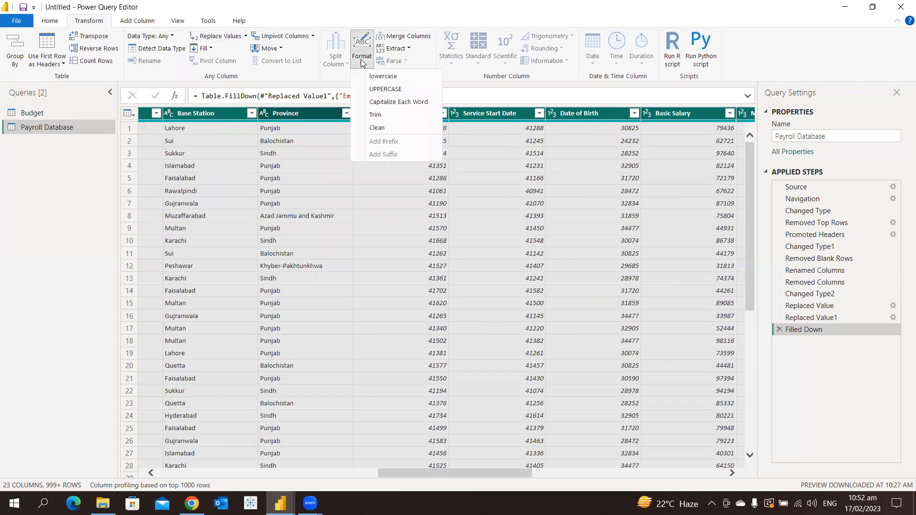
click(392, 103)
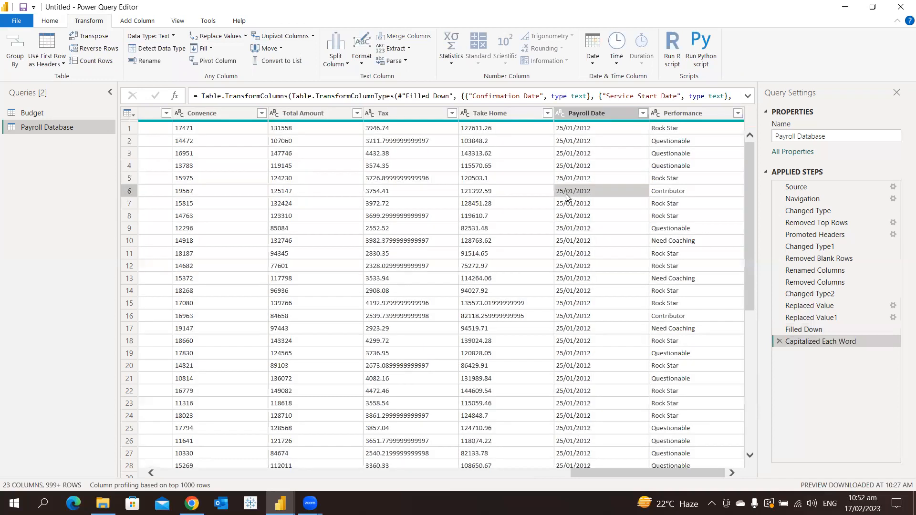
Check the number and date columns, and delete the Capitalized Each Word transformation from the applied steps.
click(566, 194)
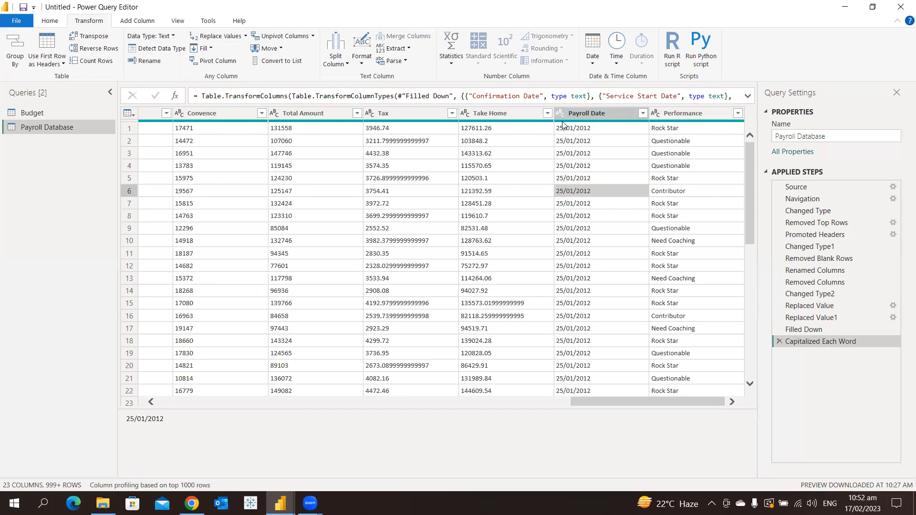
mouse_move(564, 123)
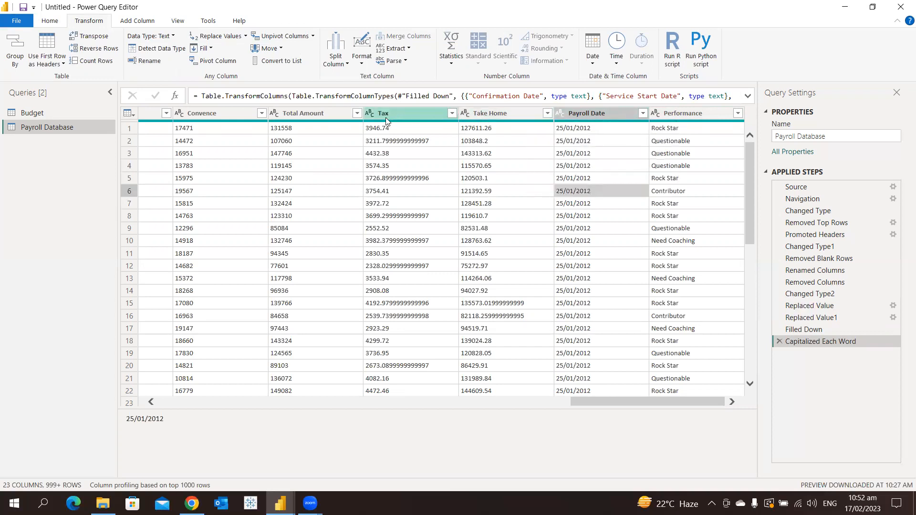
drag(668, 404, 525, 414)
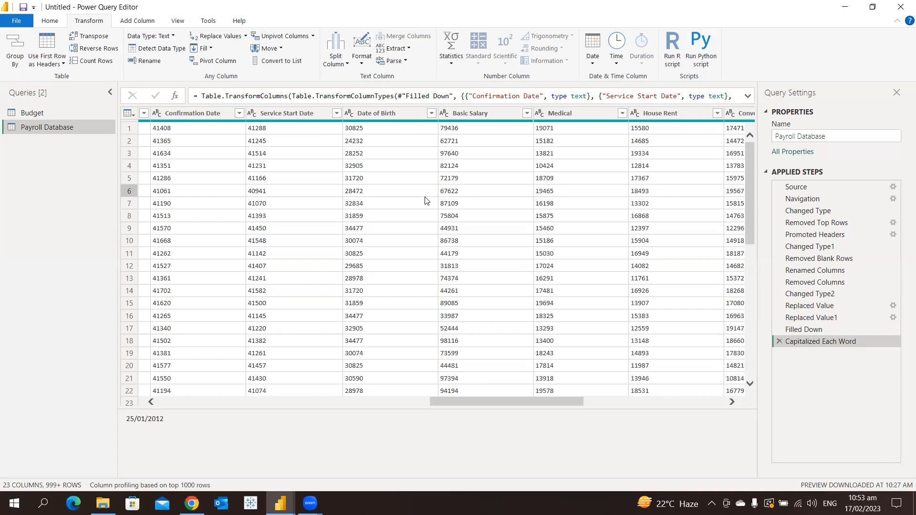
click(780, 341)
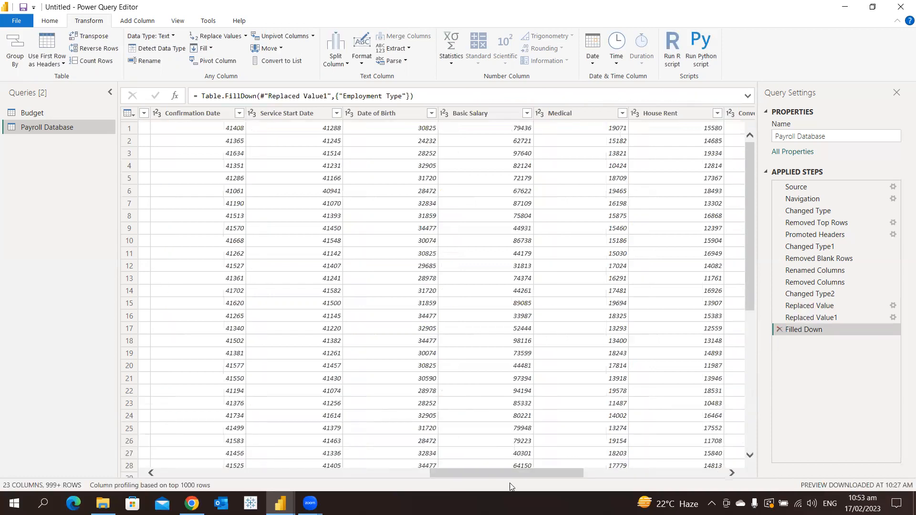
Capitalize each word in the designation, Qualification, Department, Division and Base Station columns.
drag(514, 475, 334, 473)
click(309, 113)
ctrl+click(416, 115)
ctrl+click(506, 113)
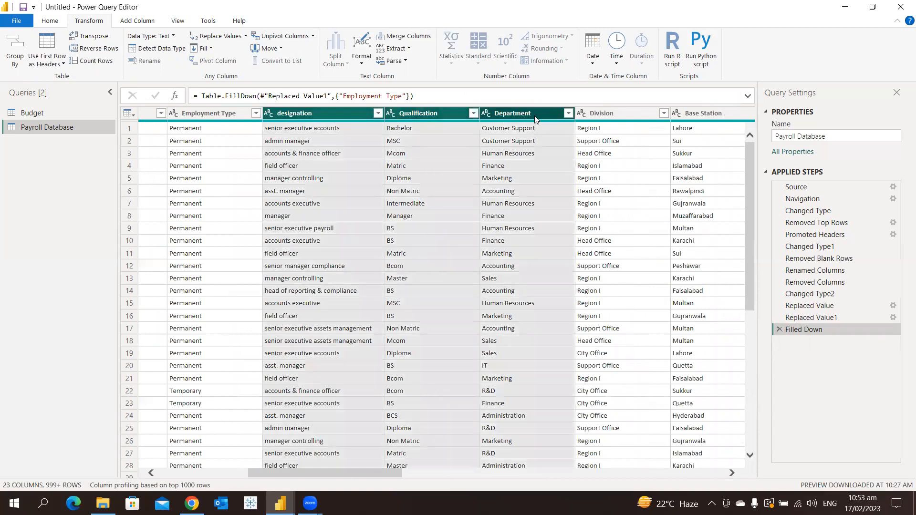
ctrl+click(625, 112)
ctrl+click(696, 114)
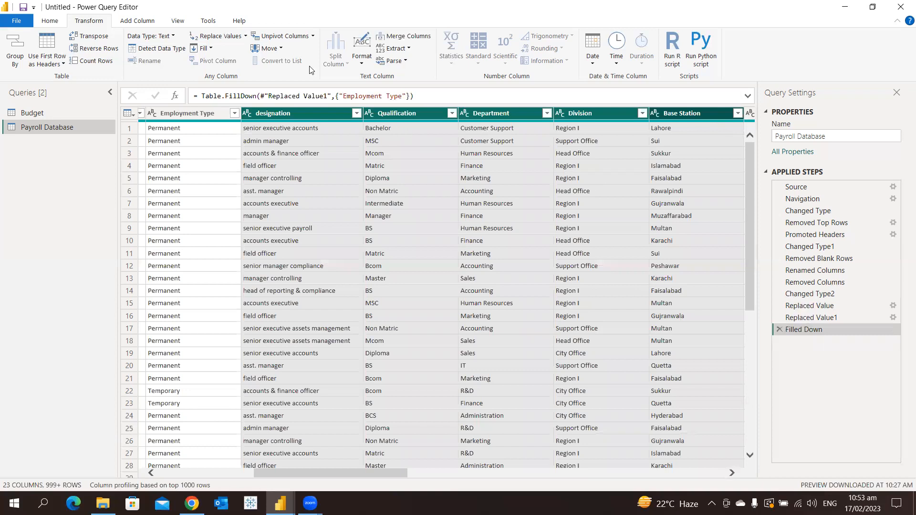
click(362, 65)
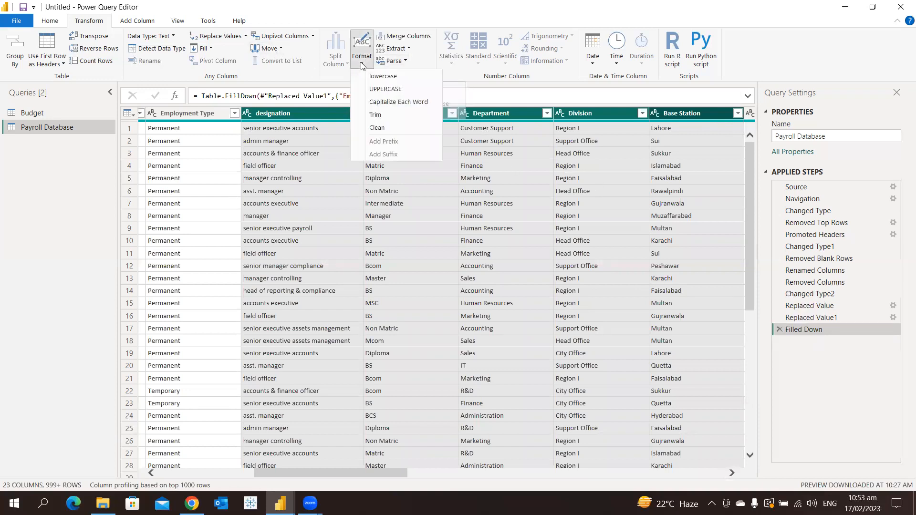
click(379, 102)
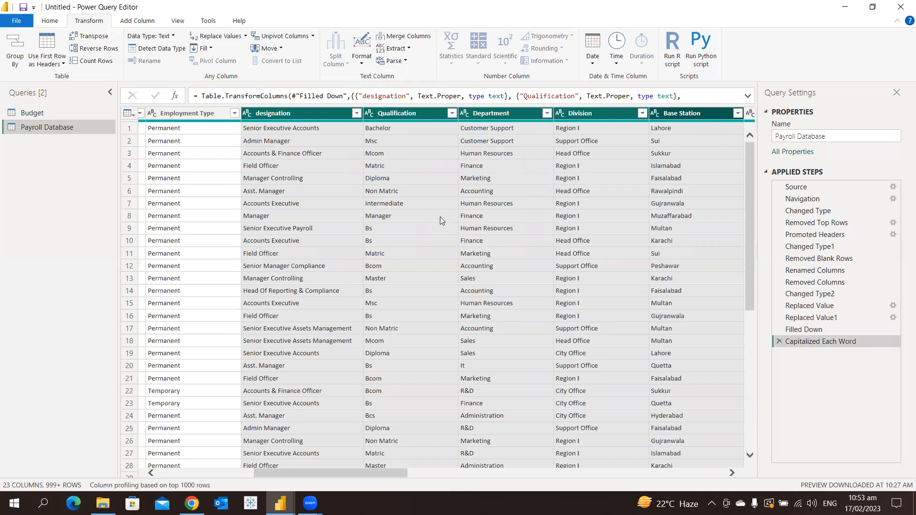
click(366, 67)
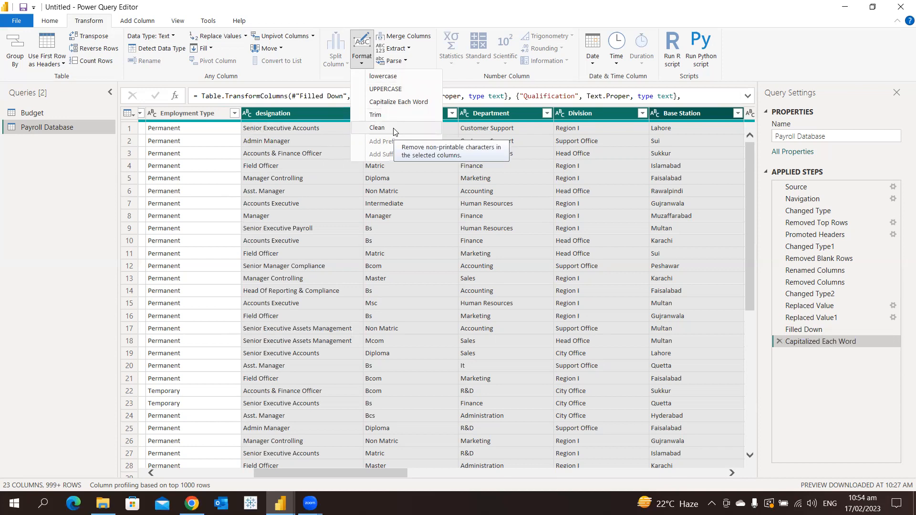
click(337, 138)
click(337, 138)
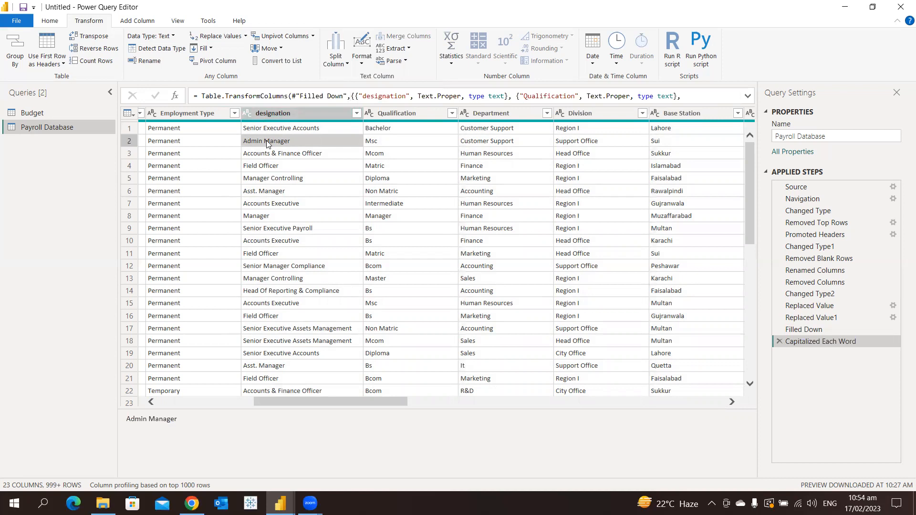
Rename the designation column as Designation with a capital D.
double_click(259, 114)
key(Home)
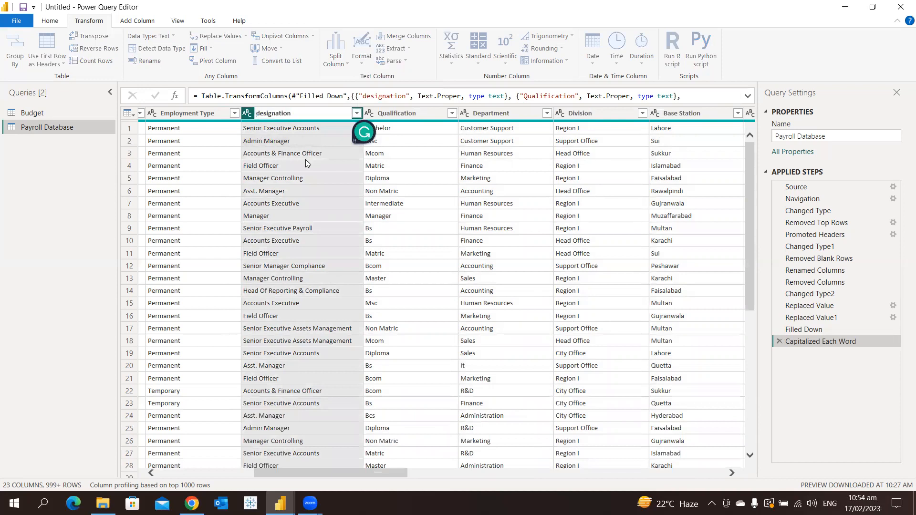
text(D)
key(Delete)
key(Return)
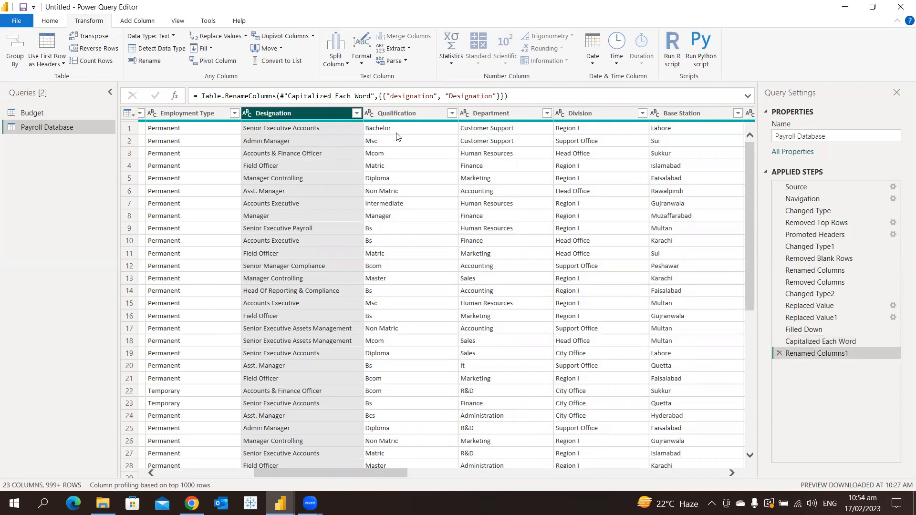
Change the data type of the Confirmation Date, Service Start Date and Date of Birth columns to Date.
drag(386, 473, 498, 480)
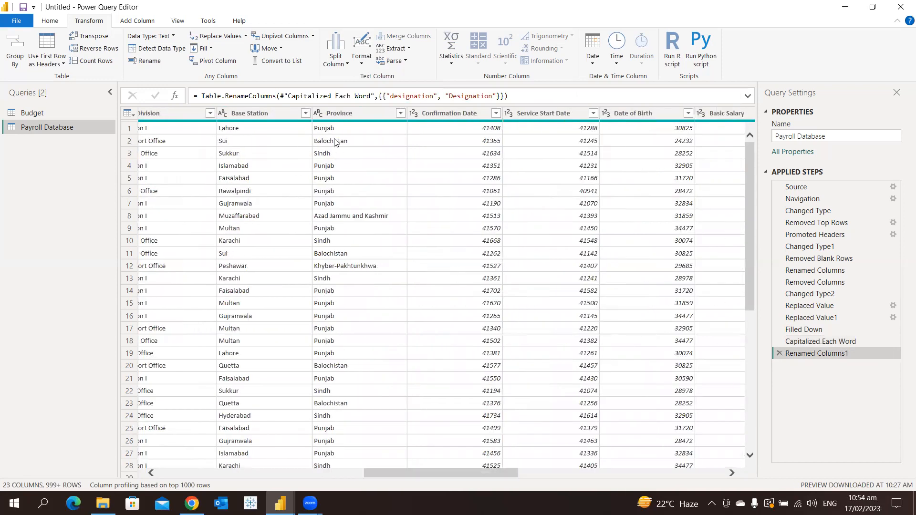
click(443, 115)
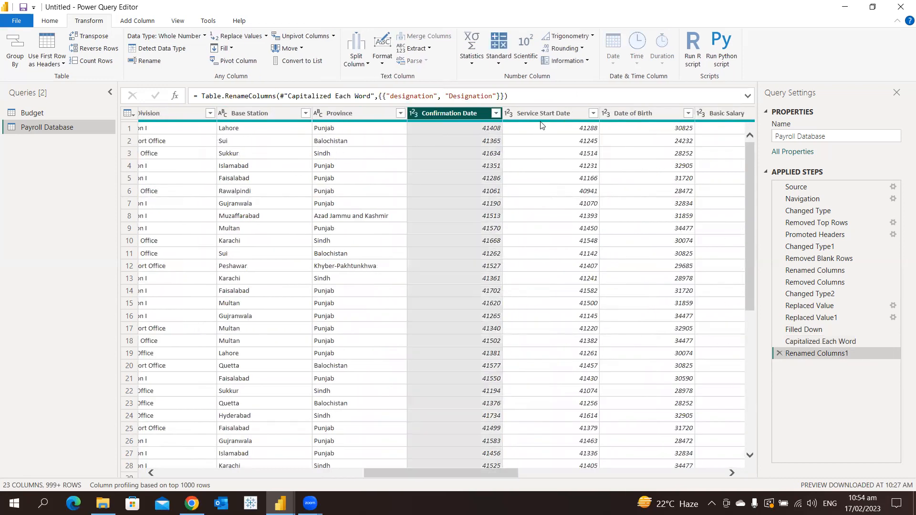
ctrl+click(550, 114)
ctrl+click(660, 112)
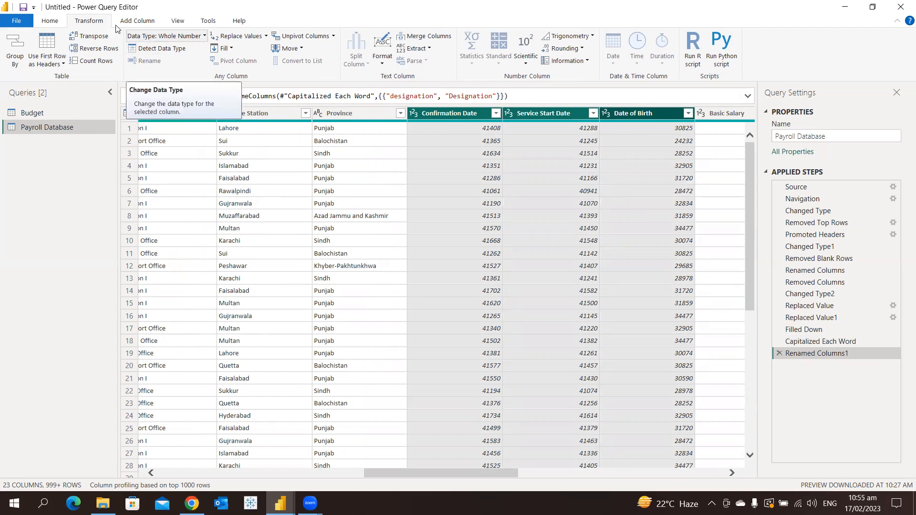
click(204, 37)
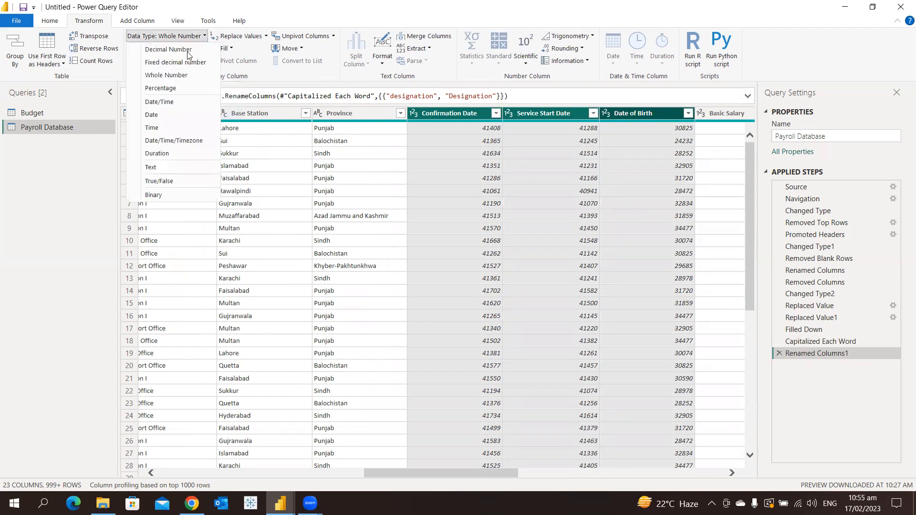
click(152, 114)
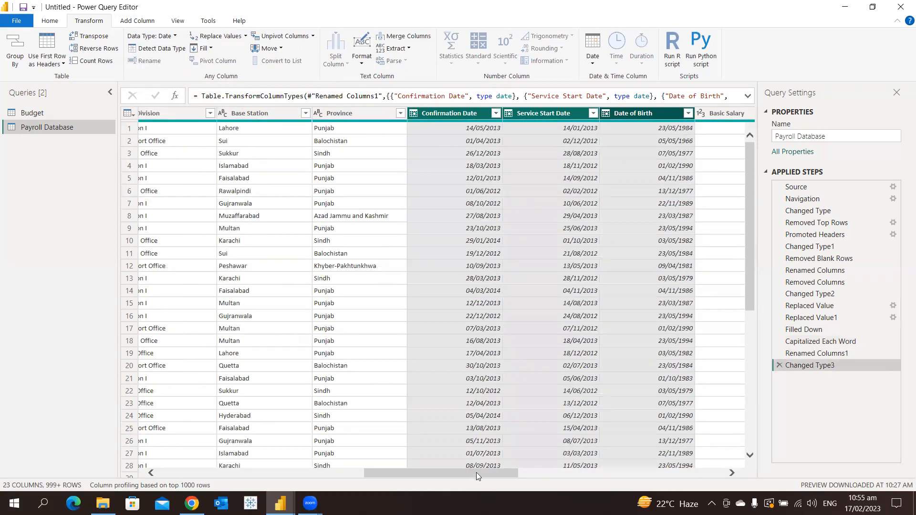
Examine the complete list of dates in the Payroll Date column without applying a filter.
drag(478, 473, 680, 480)
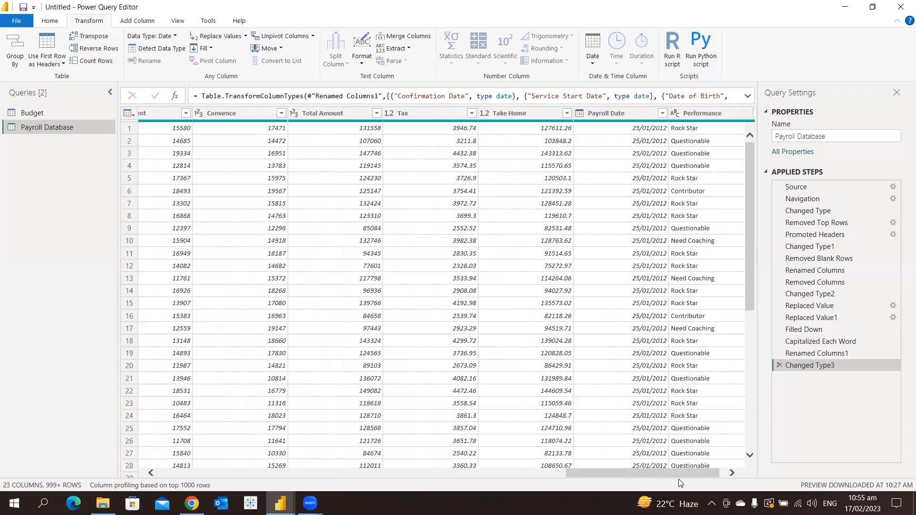
click(534, 142)
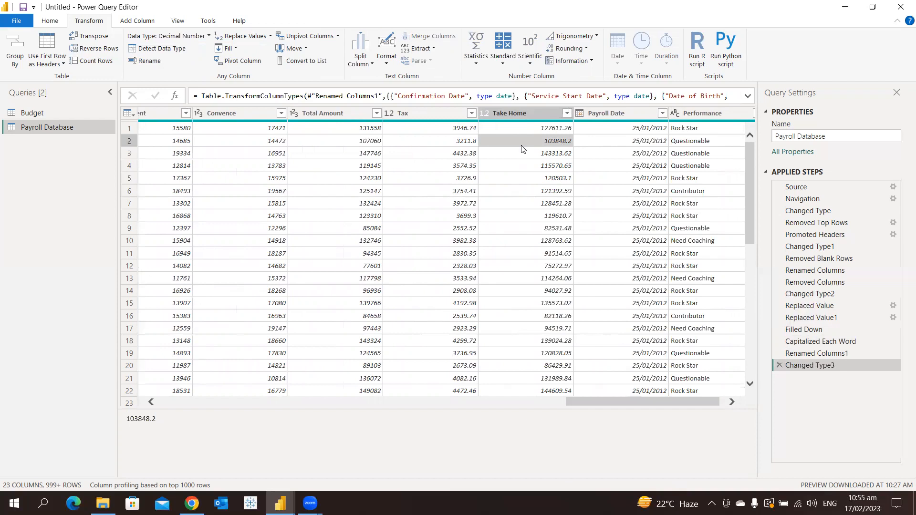
click(662, 114)
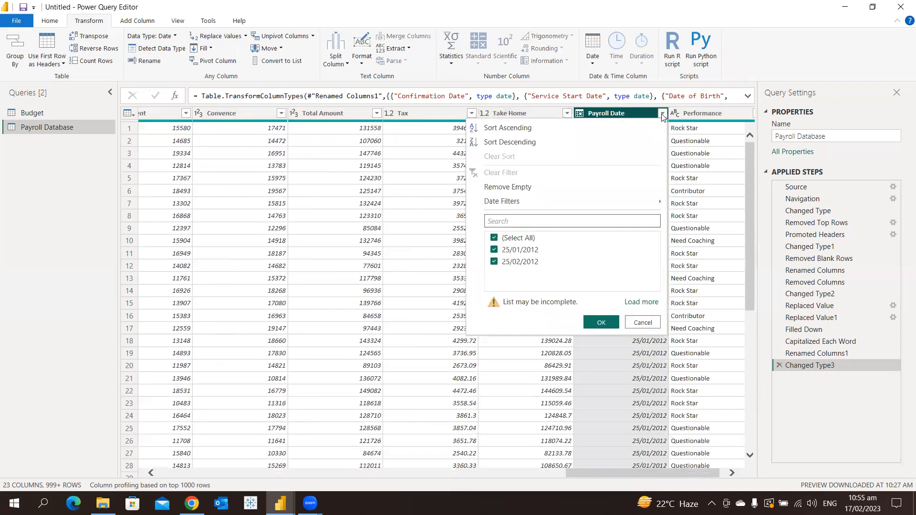
click(638, 302)
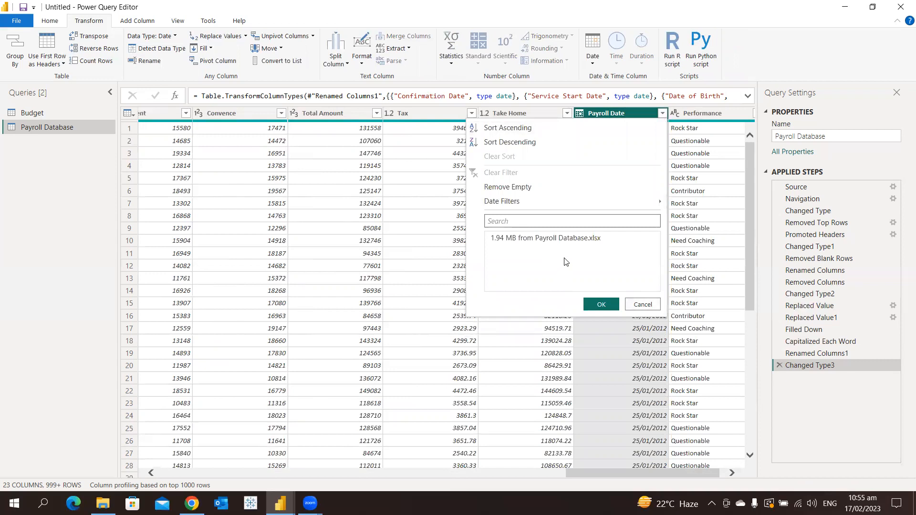
drag(655, 290, 654, 388)
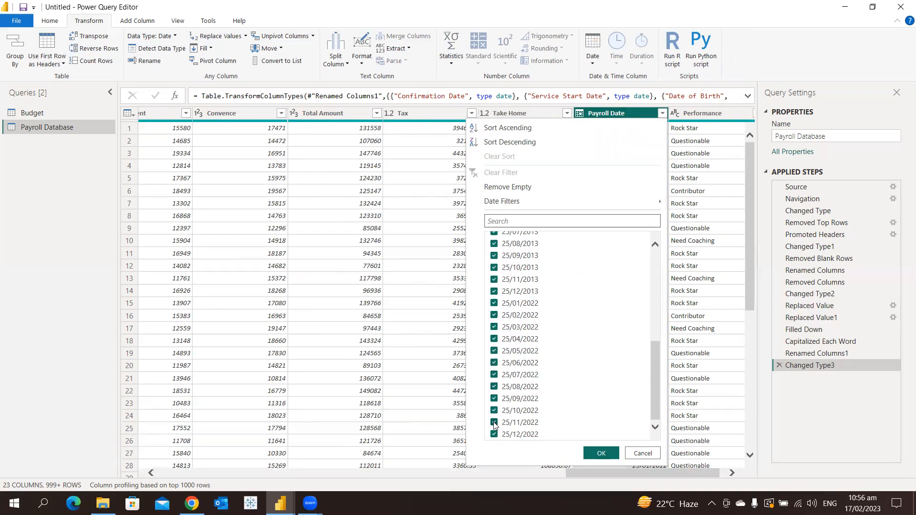
click(640, 453)
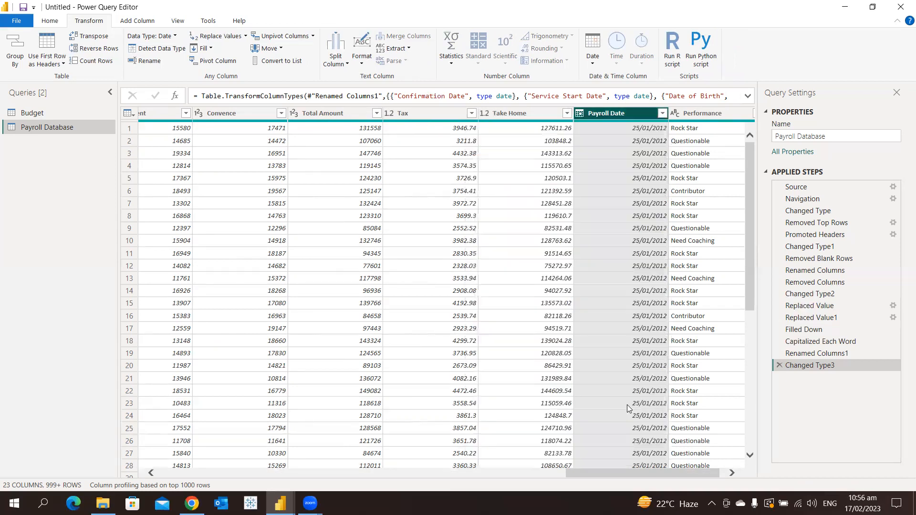
click(631, 154)
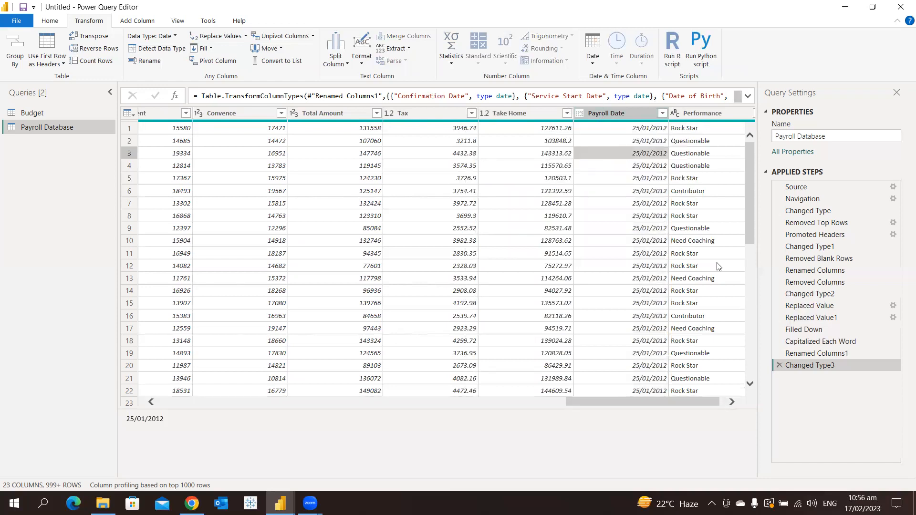
Add a new column that extracts the year from the Payroll Date column.
scroll(683, 397, right, 1)
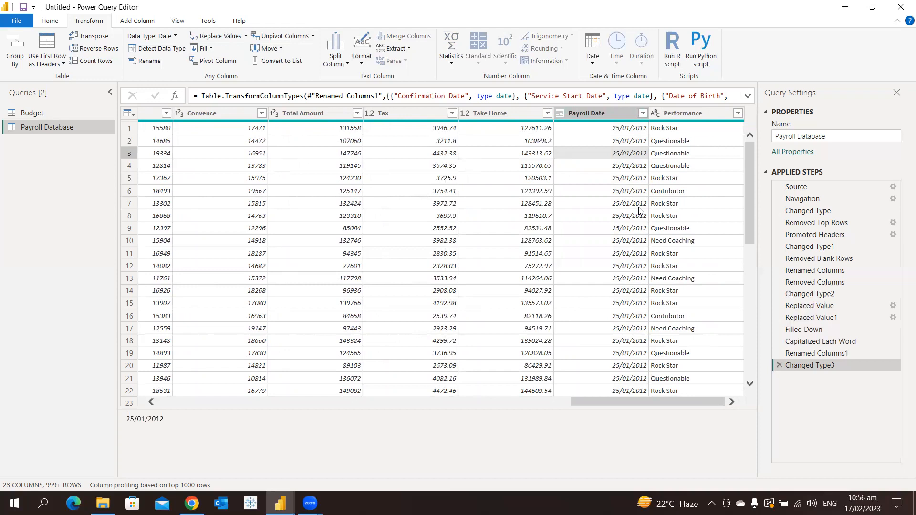
click(608, 114)
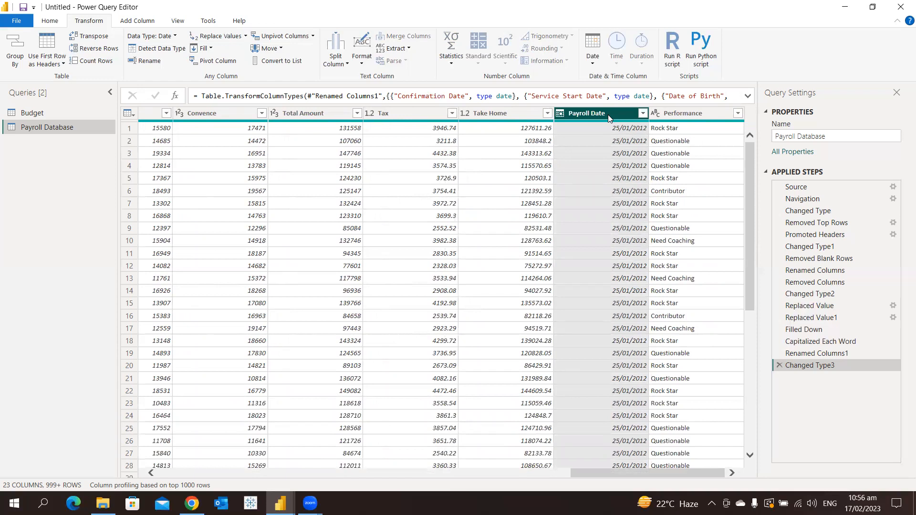
click(142, 21)
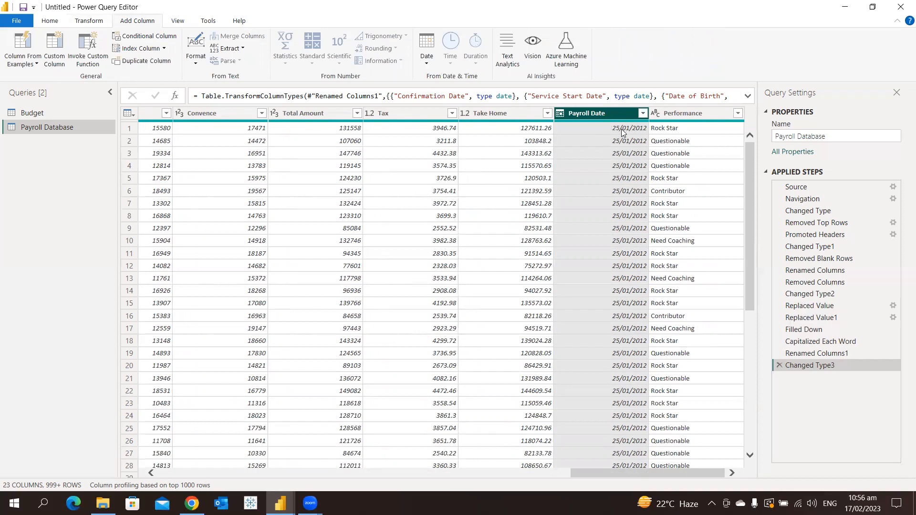
click(434, 66)
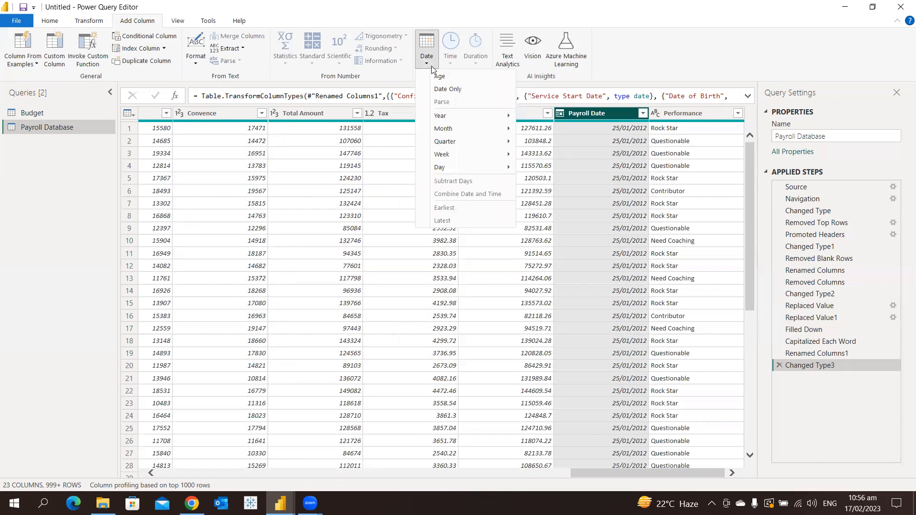
mouse_move(442, 119)
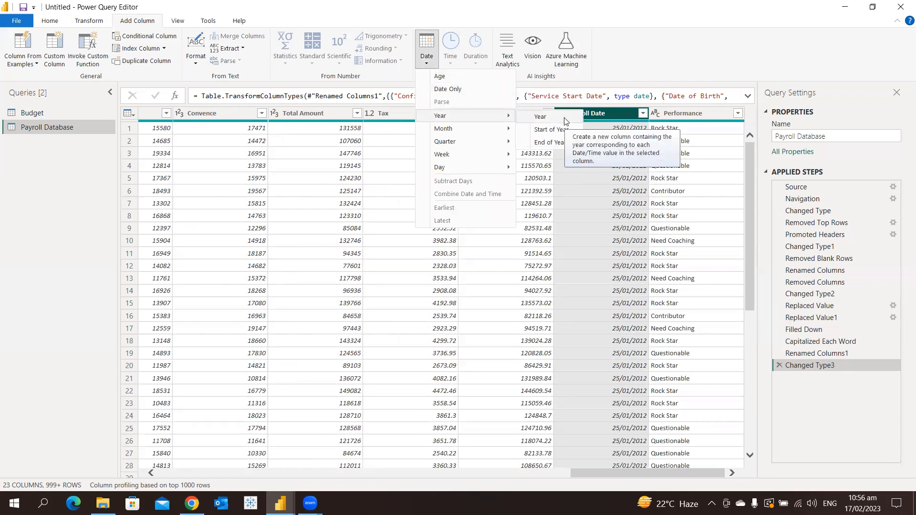
mouse_move(468, 134)
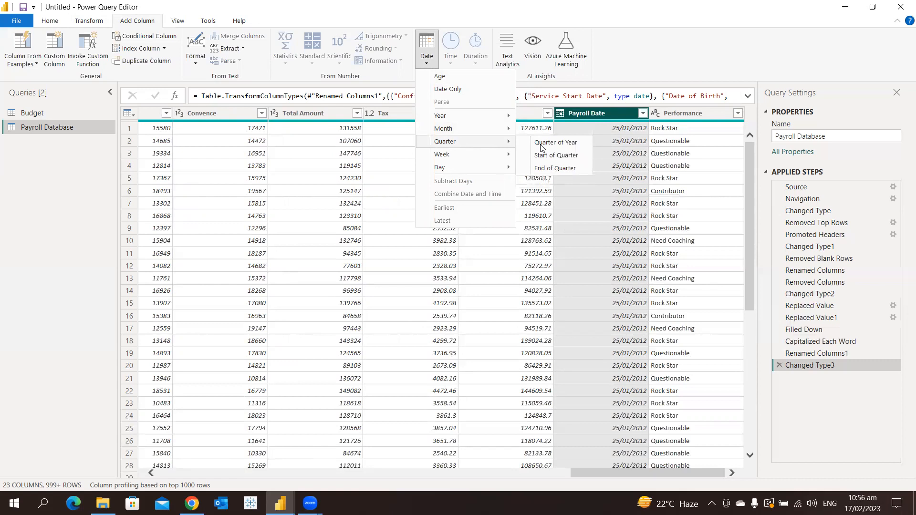
mouse_move(492, 160)
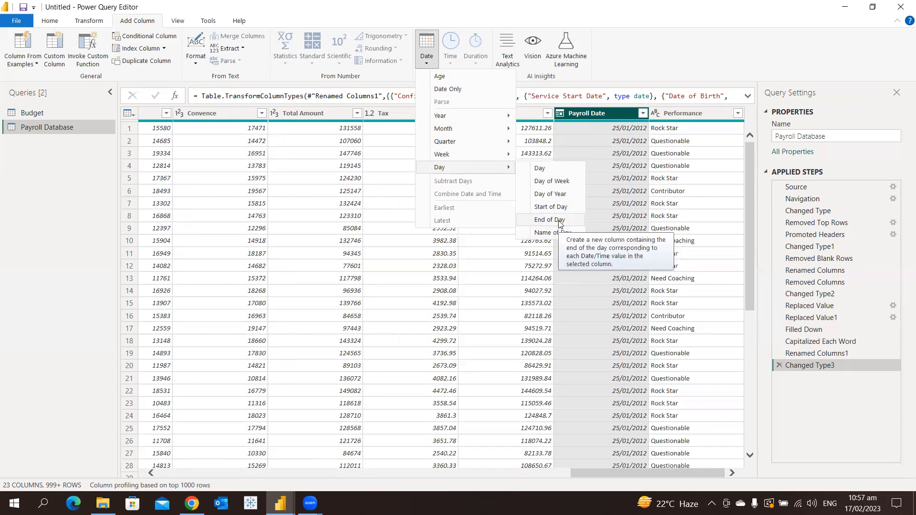
mouse_move(488, 117)
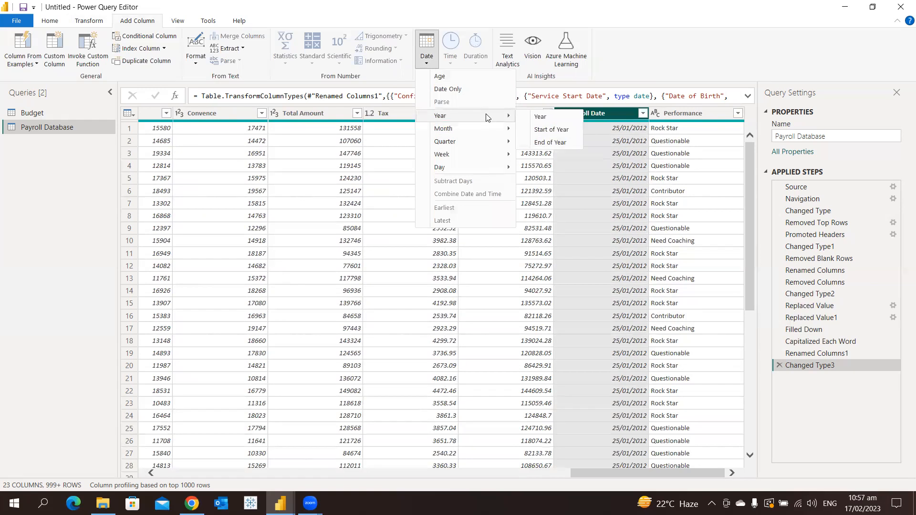
click(547, 117)
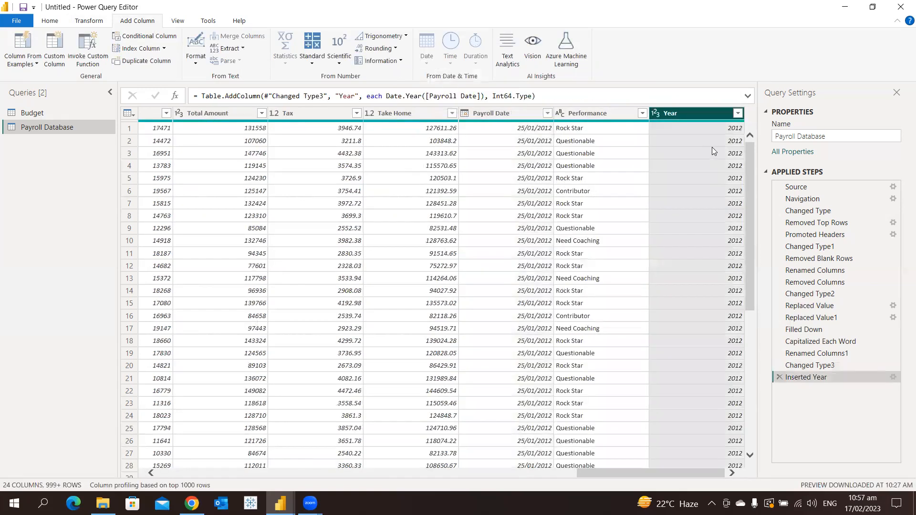
Filter the Year column to exclude 2022, and check the complete list of its filter values.
click(712, 148)
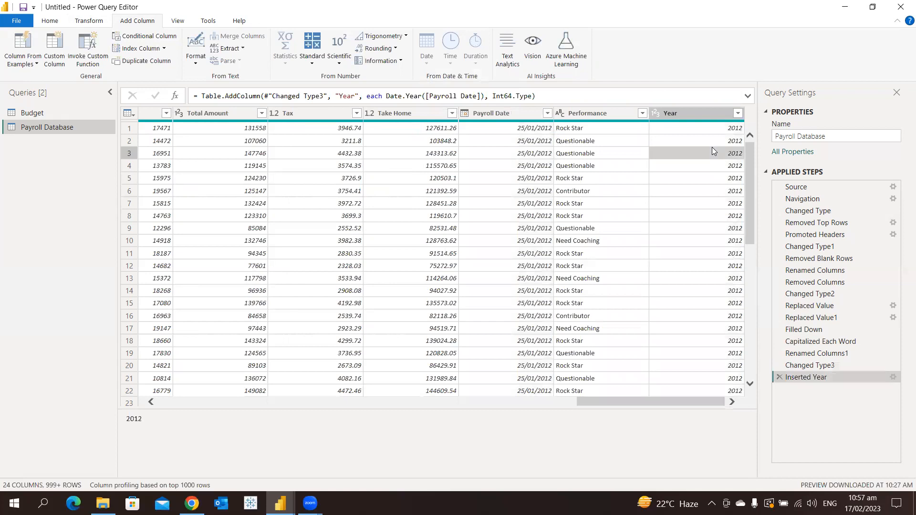
click(738, 114)
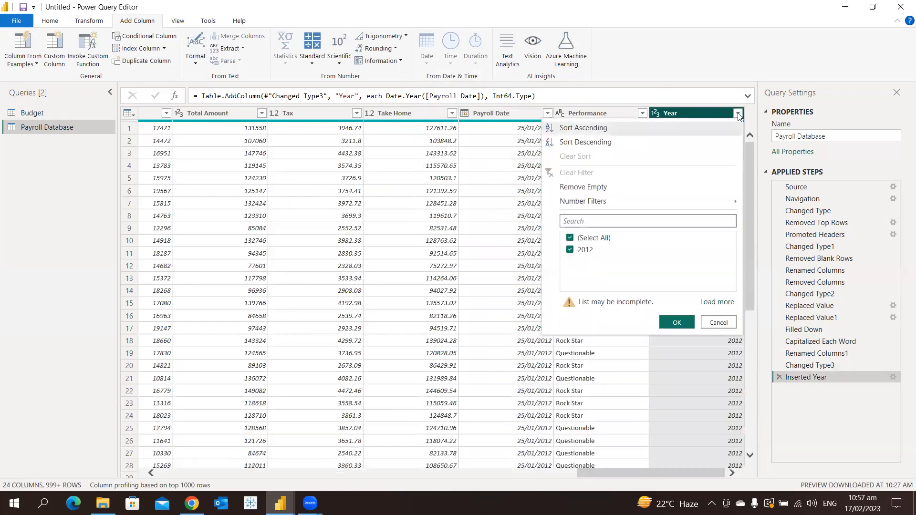
click(718, 302)
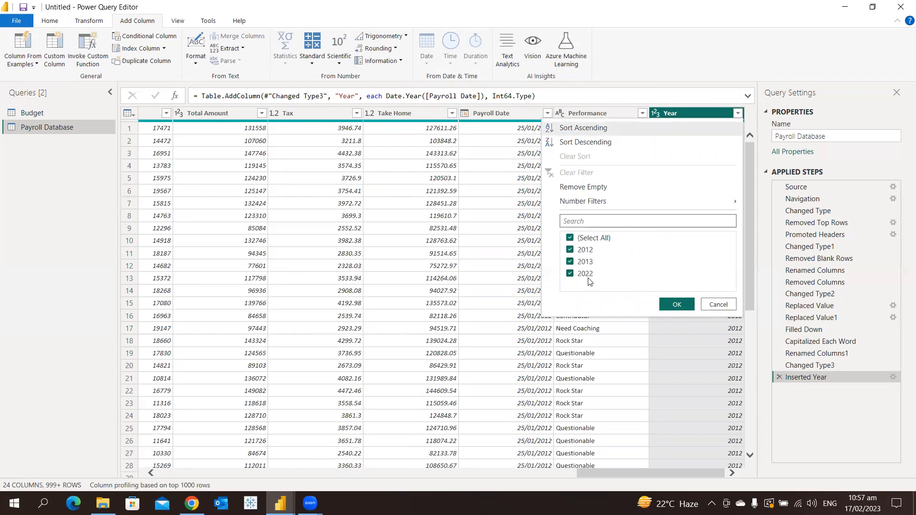
click(580, 276)
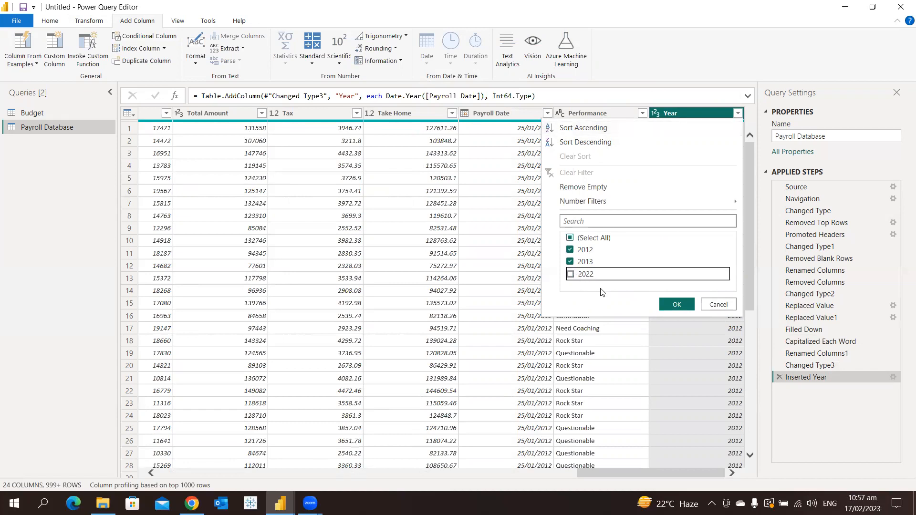
click(677, 306)
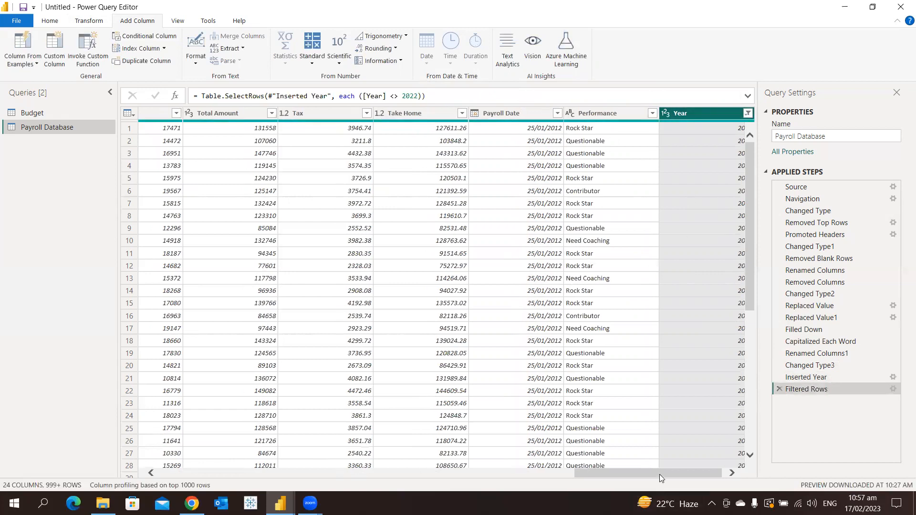
drag(660, 475, 706, 475)
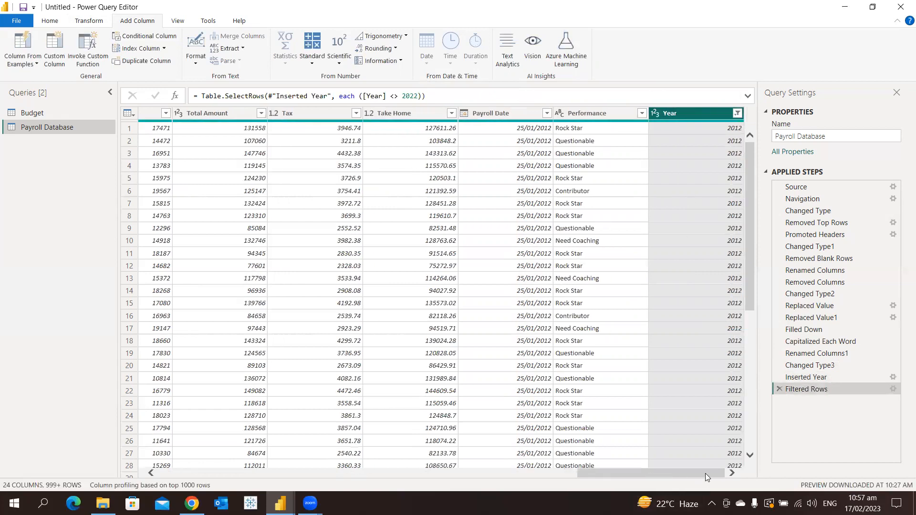
click(738, 113)
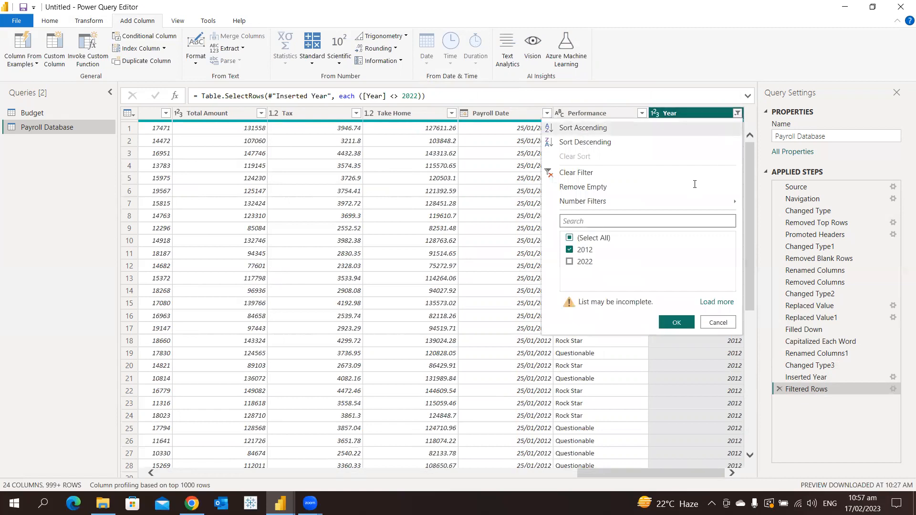
click(714, 303)
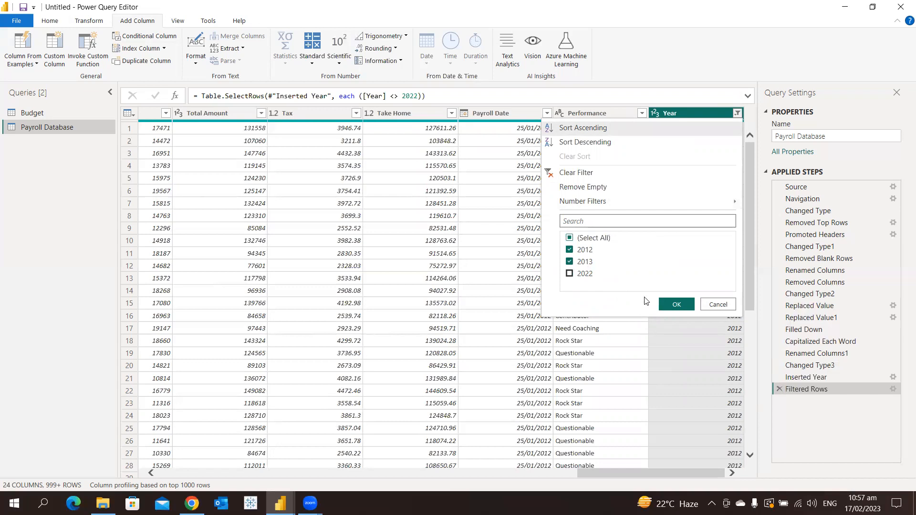
click(718, 305)
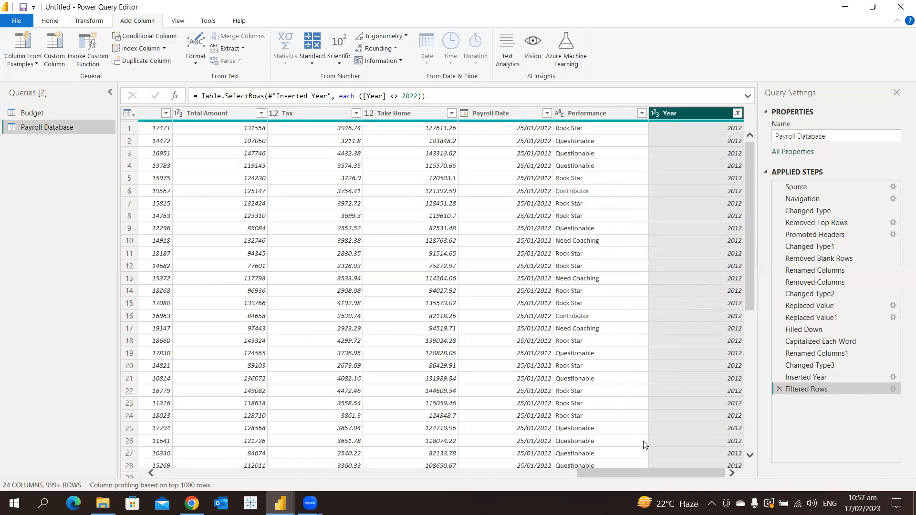
Add an Age column calculated from the Date of Birth column and convert its duration to total years.
drag(670, 474, 515, 486)
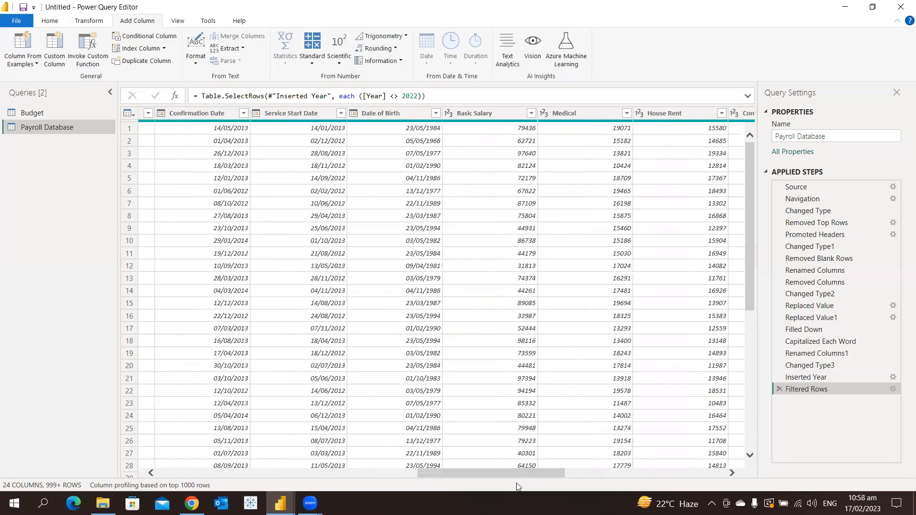
click(406, 116)
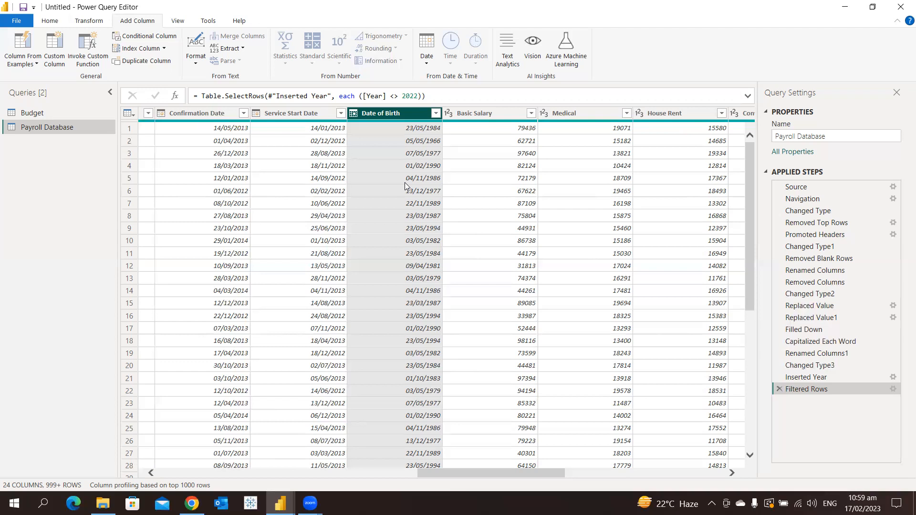
click(427, 67)
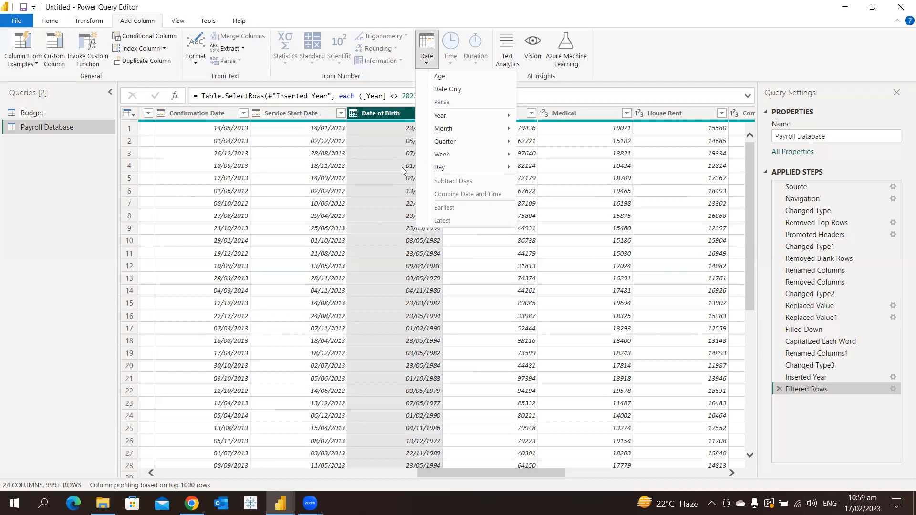
click(471, 78)
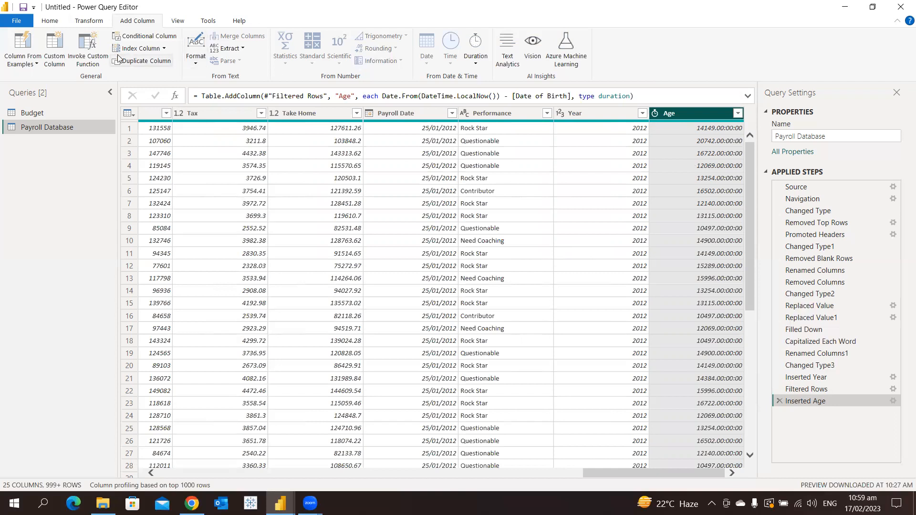
click(91, 22)
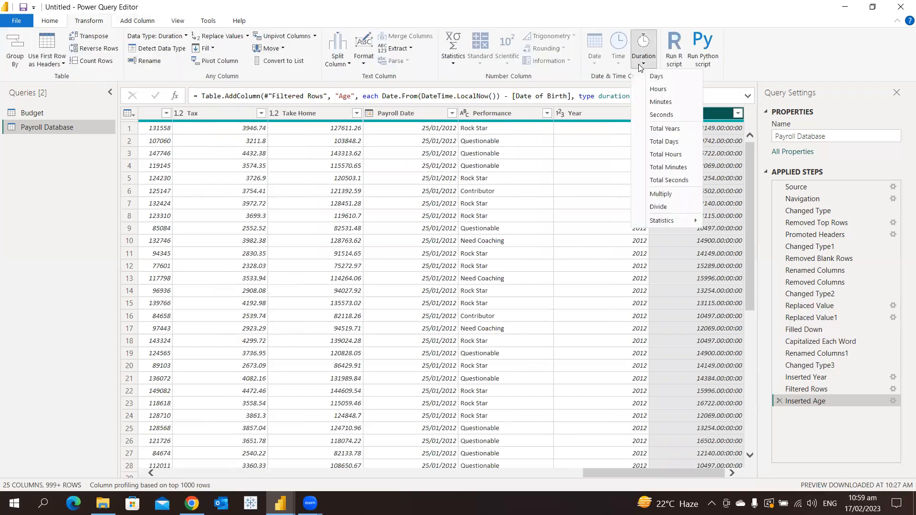
click(664, 129)
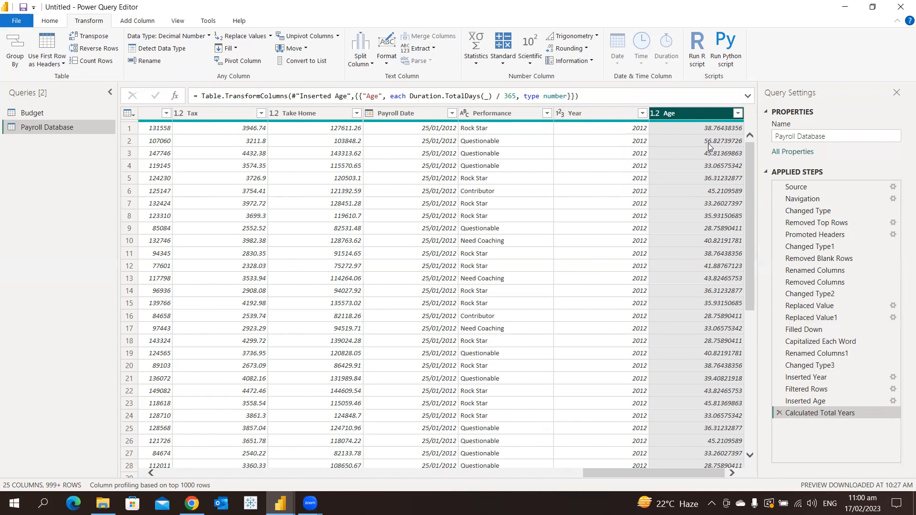
Round the Age column to 1 decimal place.
click(590, 52)
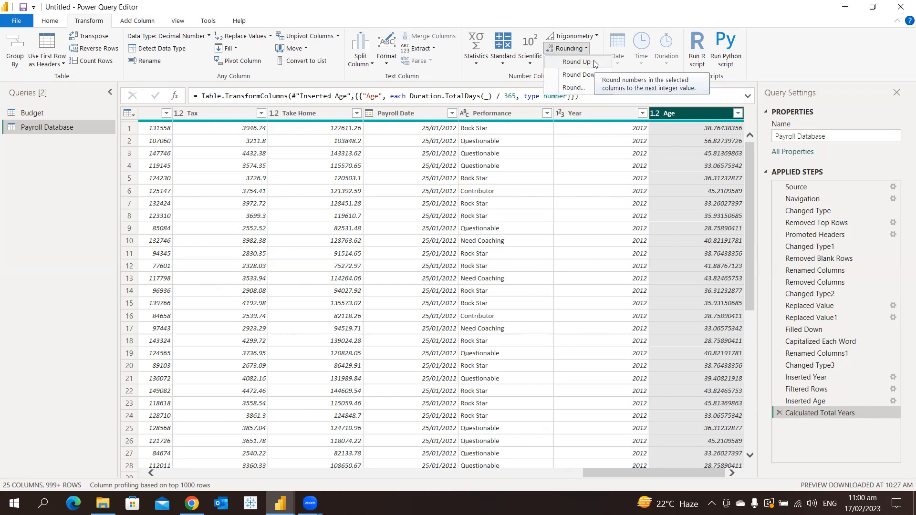
click(594, 88)
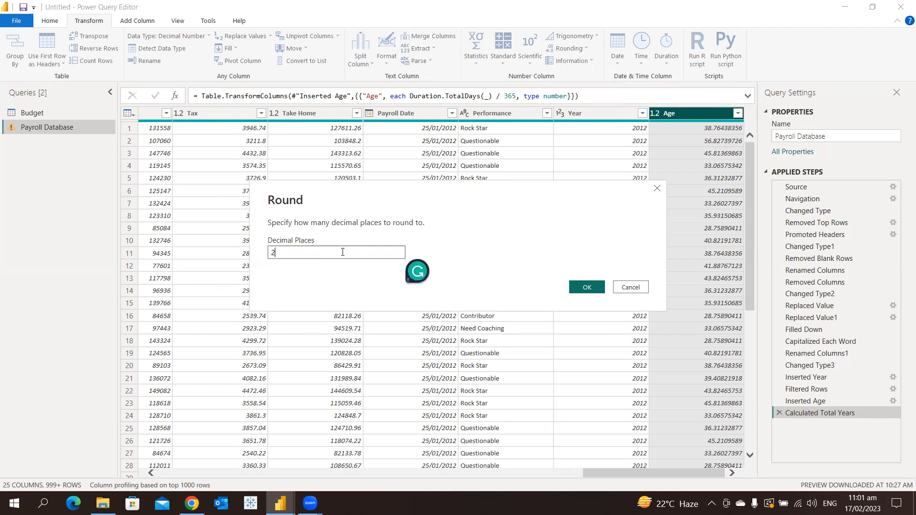
text(1)
click(595, 288)
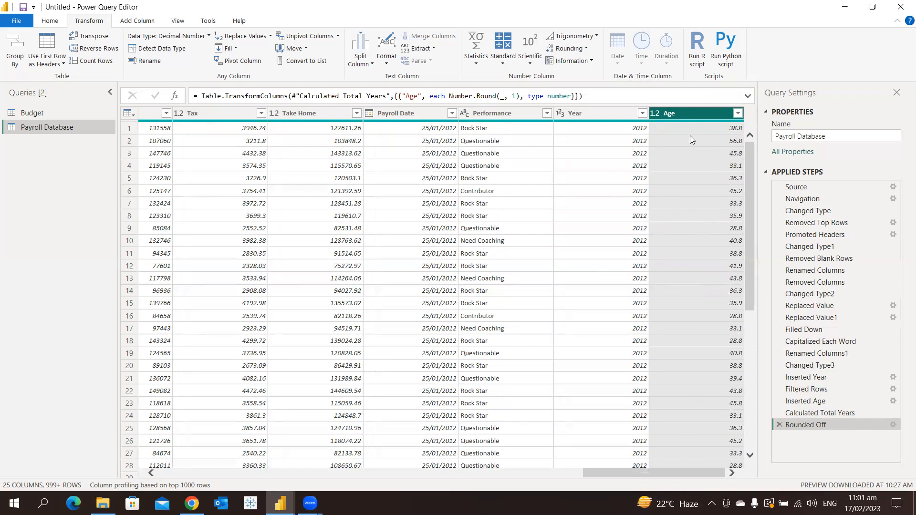
Move the Age column so that it sits between the Date of Birth and Basic Salary columns.
drag(702, 113, 208, 128)
drag(637, 472, 506, 477)
drag(567, 114, 182, 120)
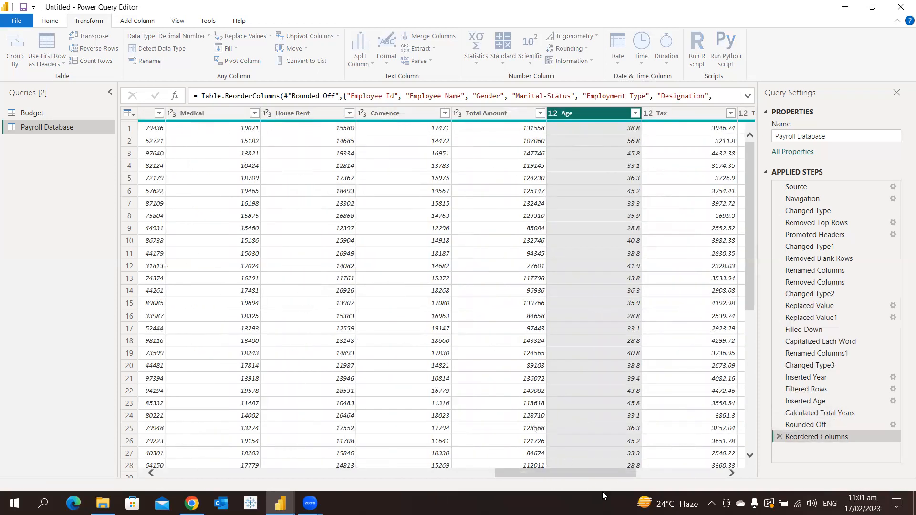
drag(591, 475, 520, 469)
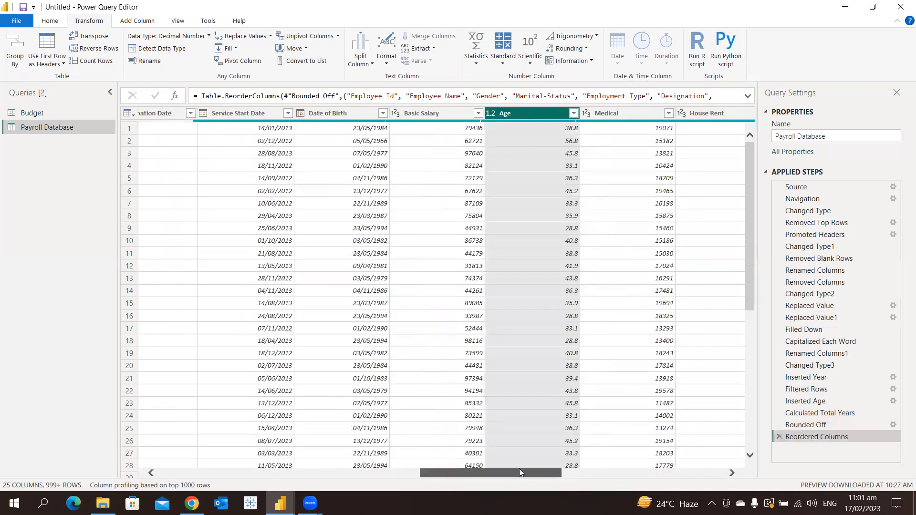
drag(550, 118, 444, 122)
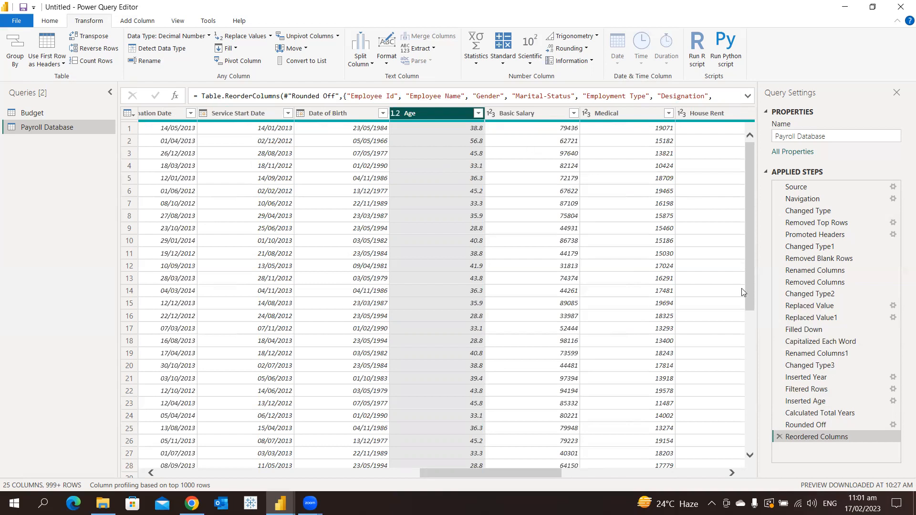
Close and apply the query changes to the report, and reopen the Payroll Database query for editing.
click(51, 21)
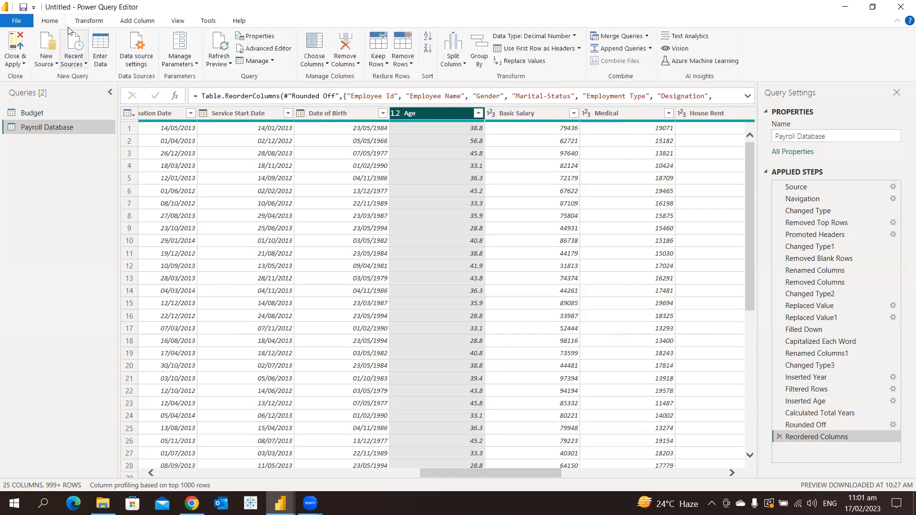
click(18, 39)
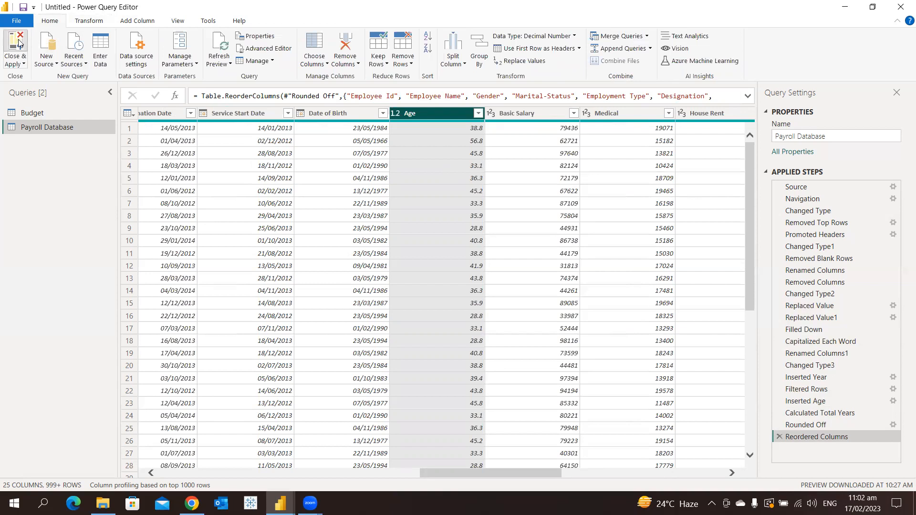
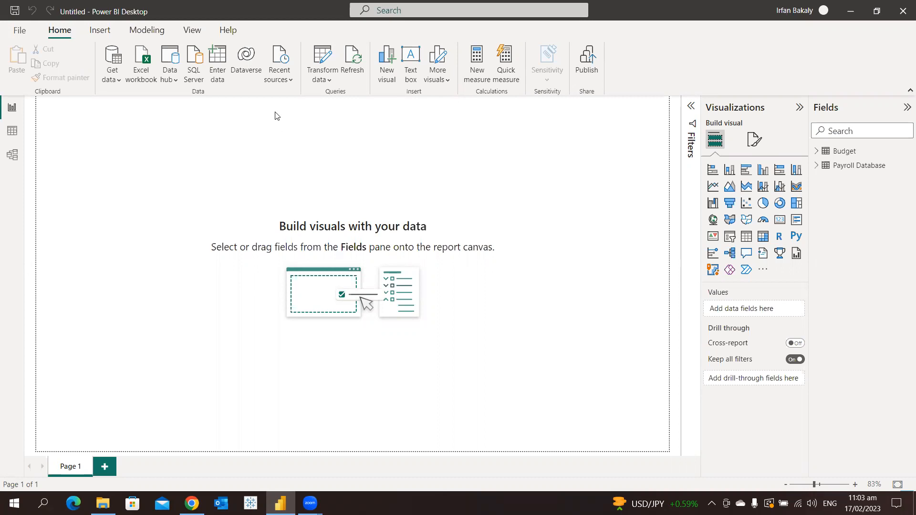
click(323, 54)
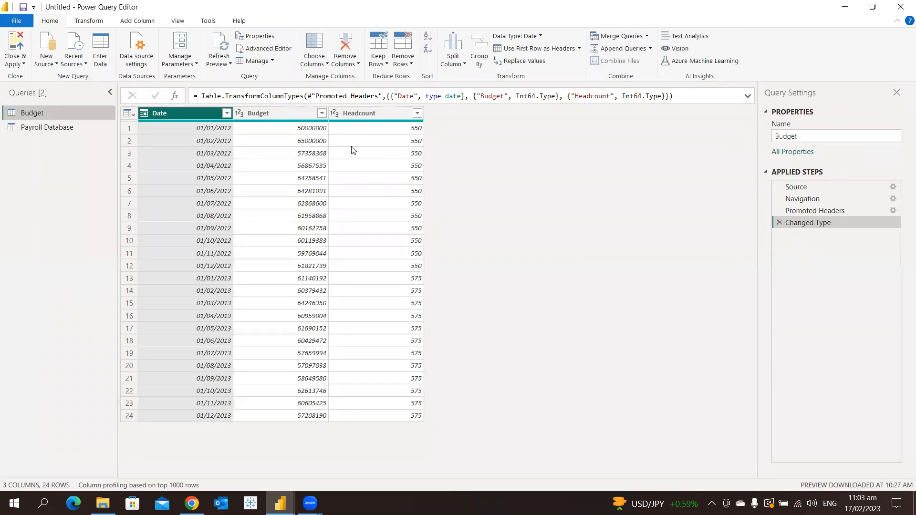
click(29, 128)
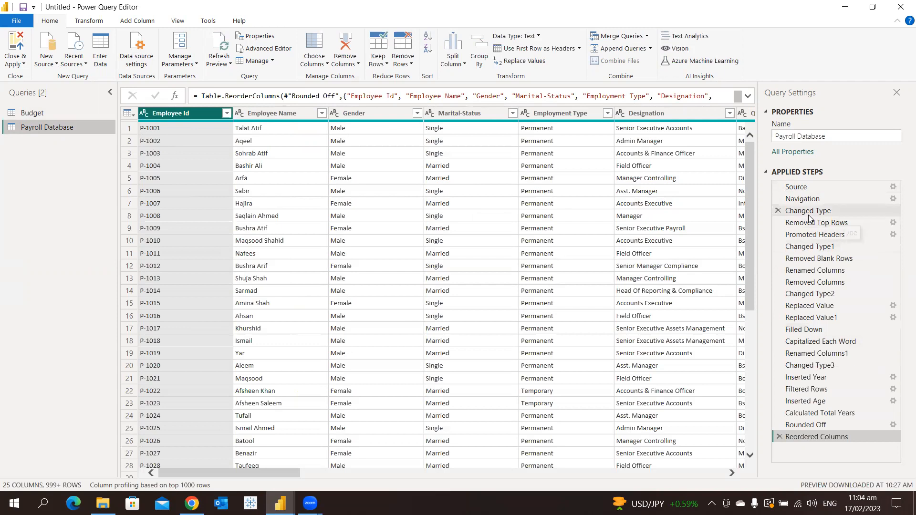
Examine the workbook file path in the Source step of the Payroll Database query.
click(812, 188)
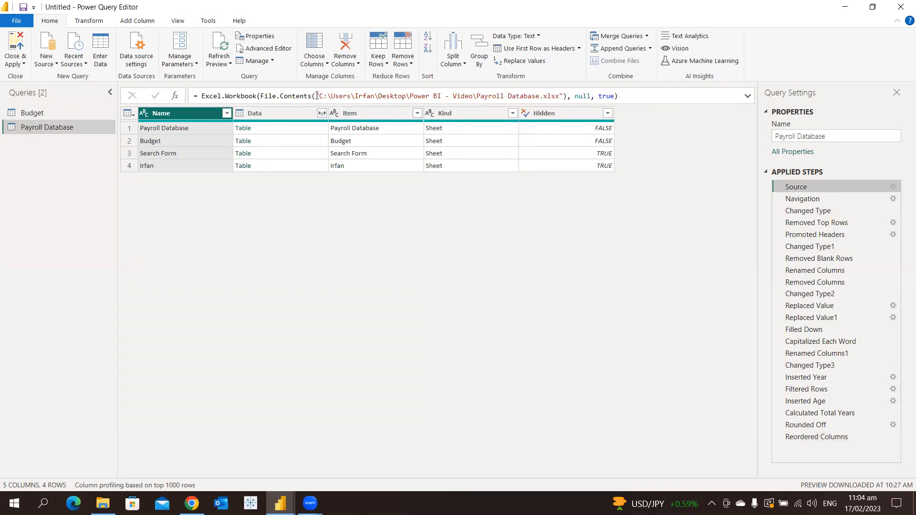
drag(317, 96, 556, 95)
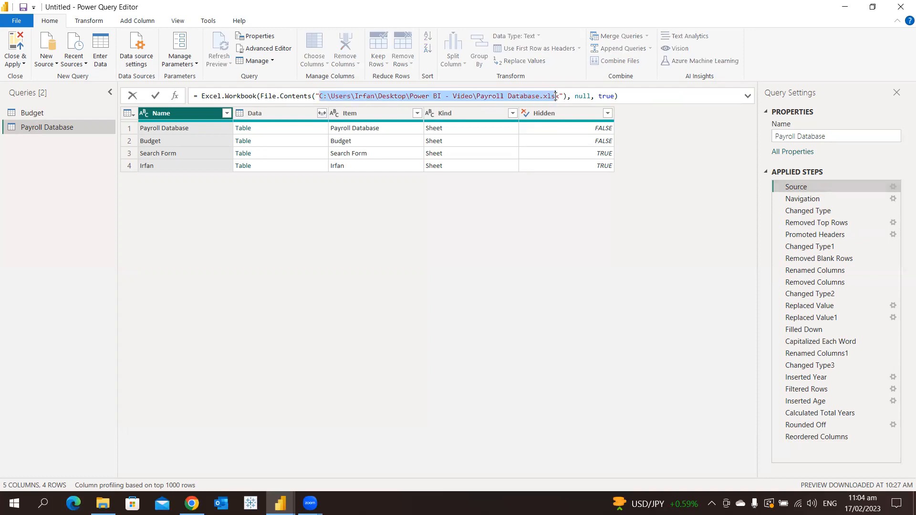
click(548, 96)
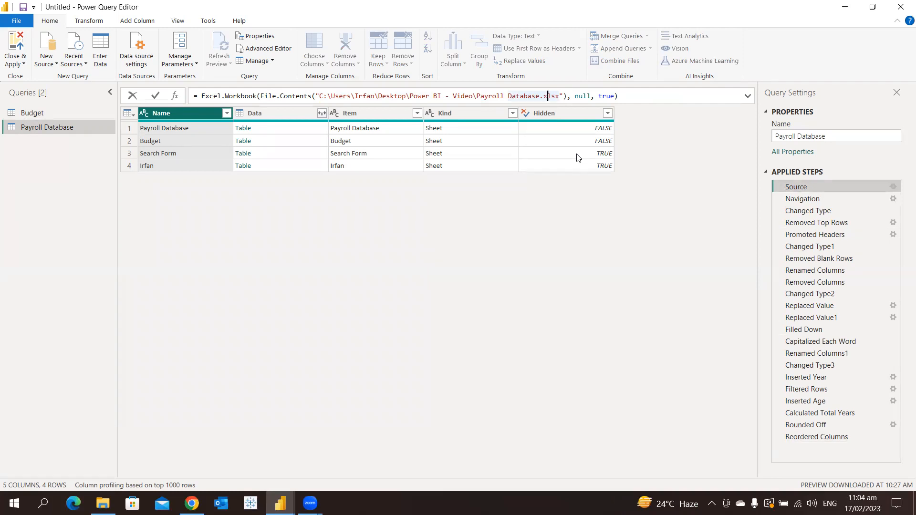
drag(375, 96, 560, 94)
click(561, 94)
click(893, 187)
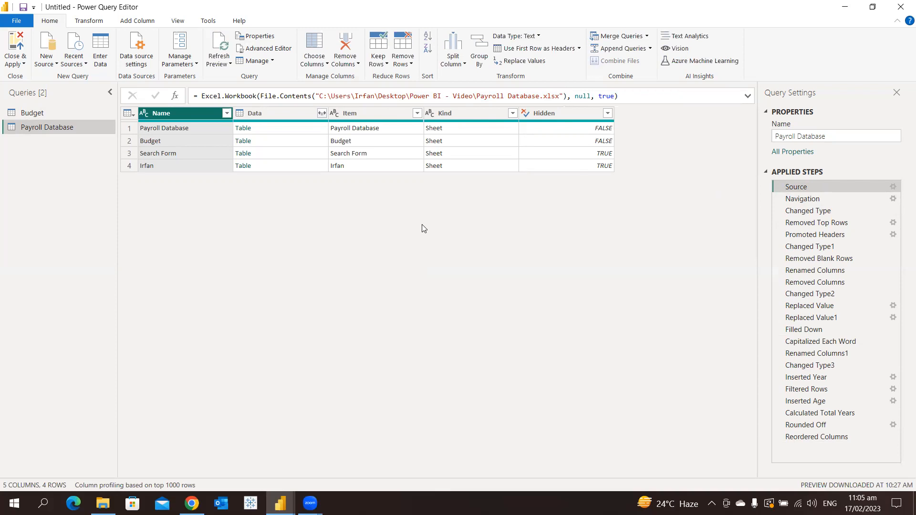
click(447, 158)
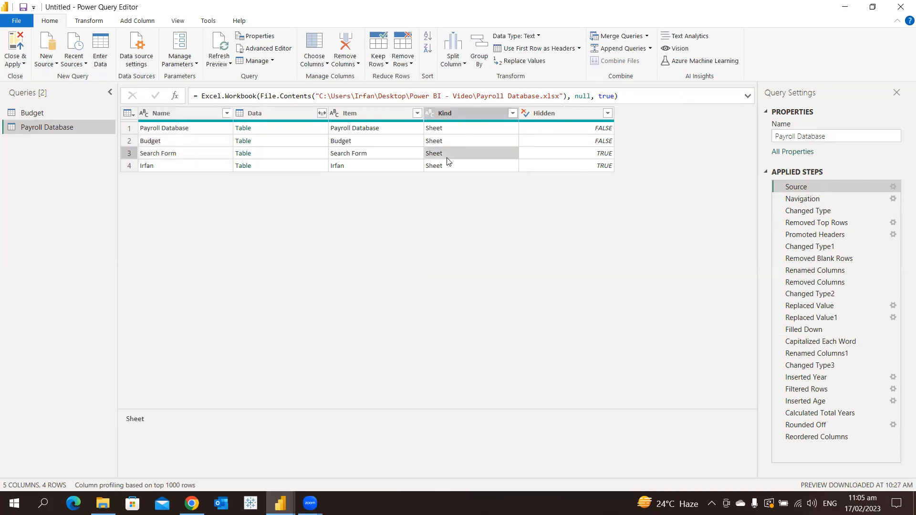
Switch to File Explorer and move the Payroll Database workbook from the Power BI - Video folder to the root of the E: drive.
key(alt+Tab)
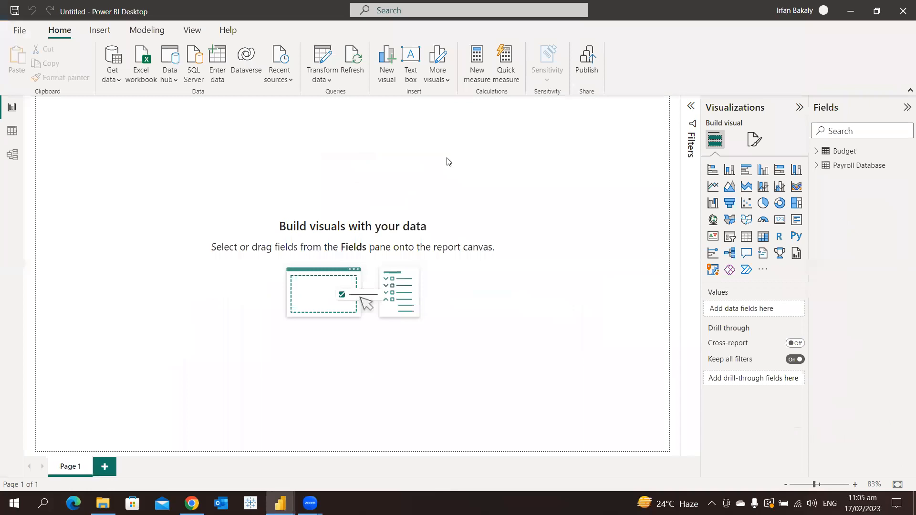
key(alt+Tab)
key(alt+Tab)
key(alt+Tab)
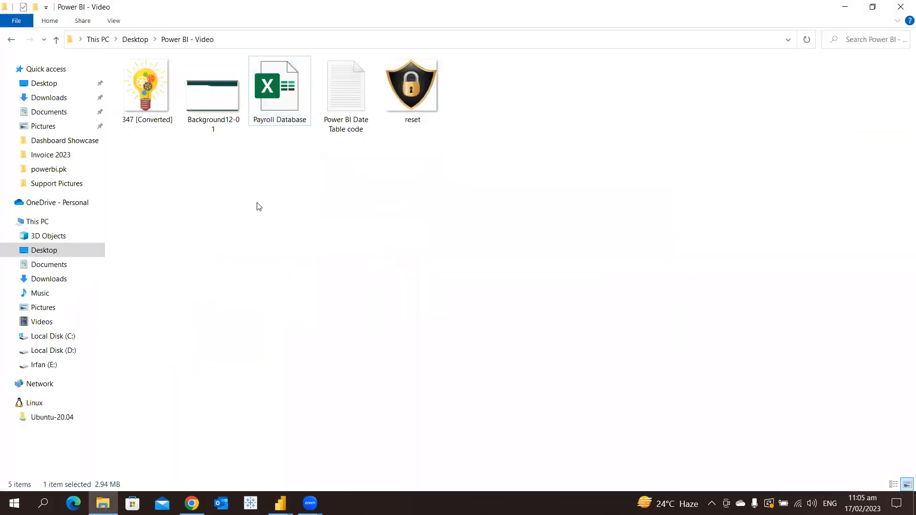
click(259, 206)
key(space)
key(ctrl+x)
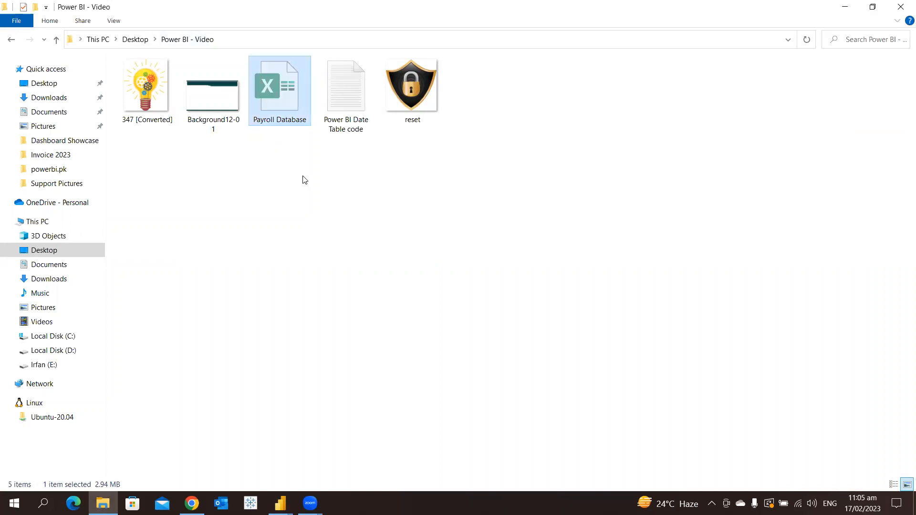
click(44, 366)
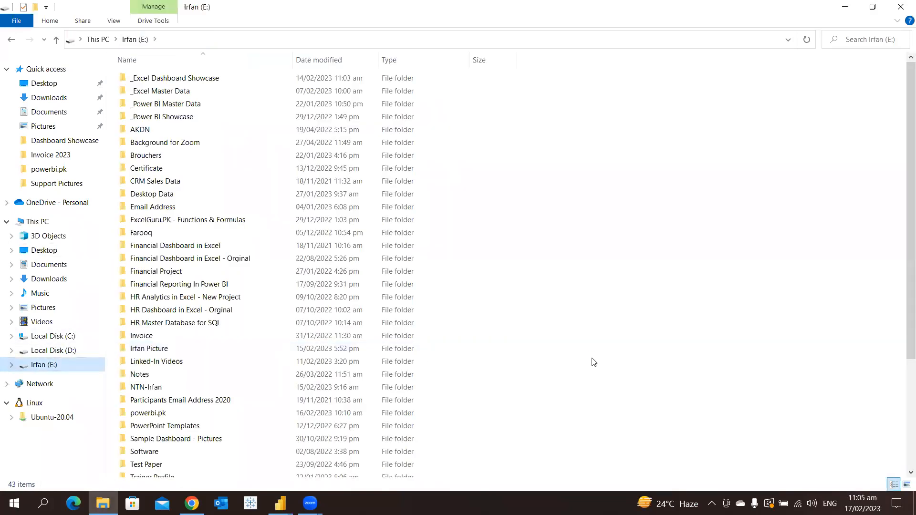
scroll(594, 362, down, 4)
key(ctrl+v)
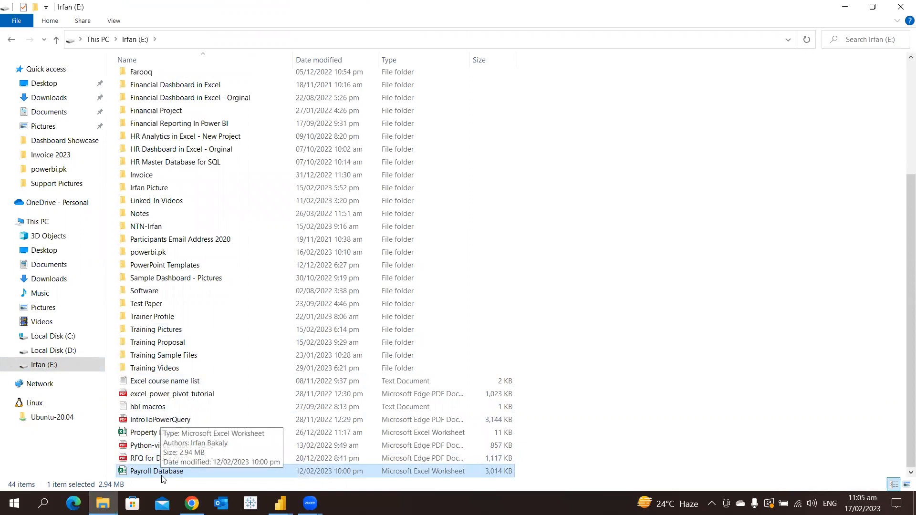
Return to Power Query Editor and refresh the preview of the Payroll Database query.
key(alt+Tab)
key(alt+Tab)
key(Tab)
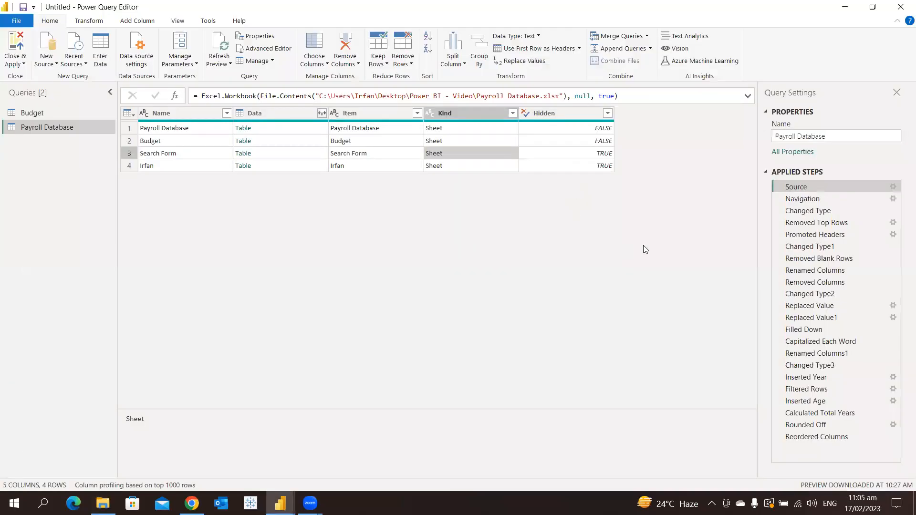
click(220, 50)
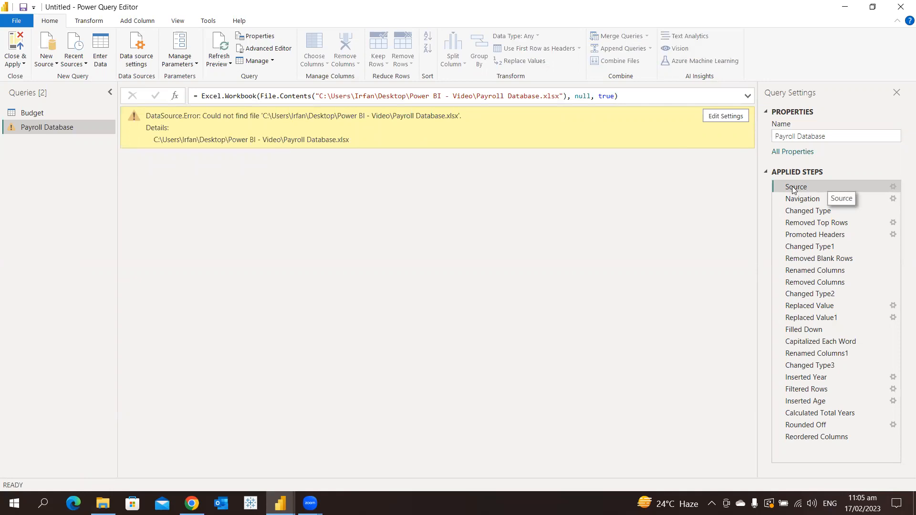
Change the file path of the Payroll Database query's Source step to E:\Payroll Database.xlsx.
click(894, 187)
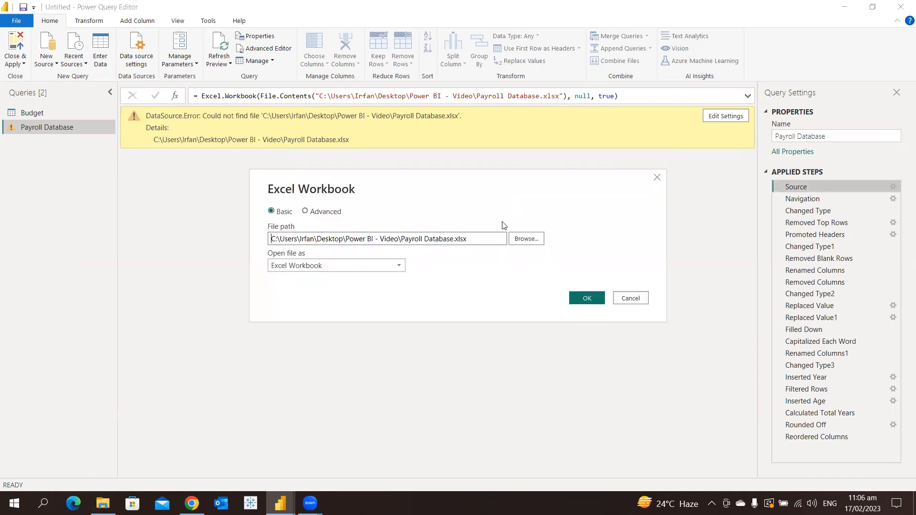
click(528, 240)
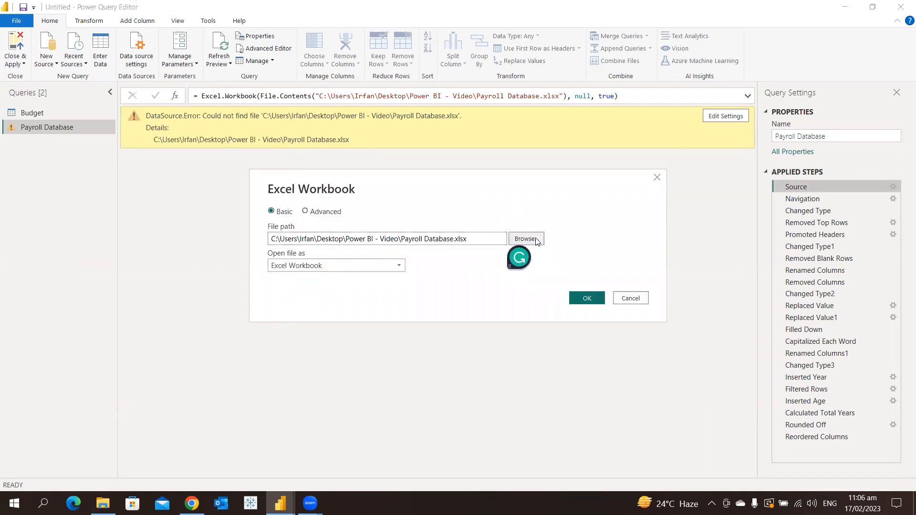
scroll(320, 366, down, 4)
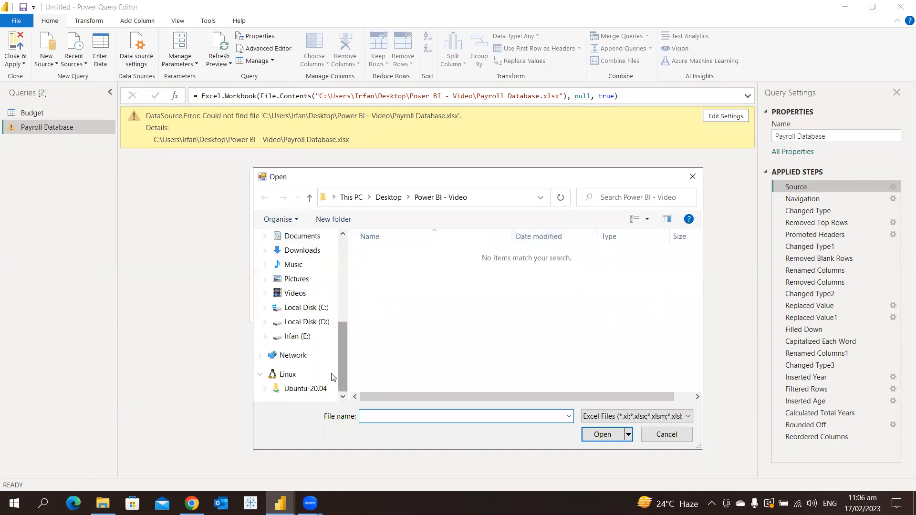
click(298, 336)
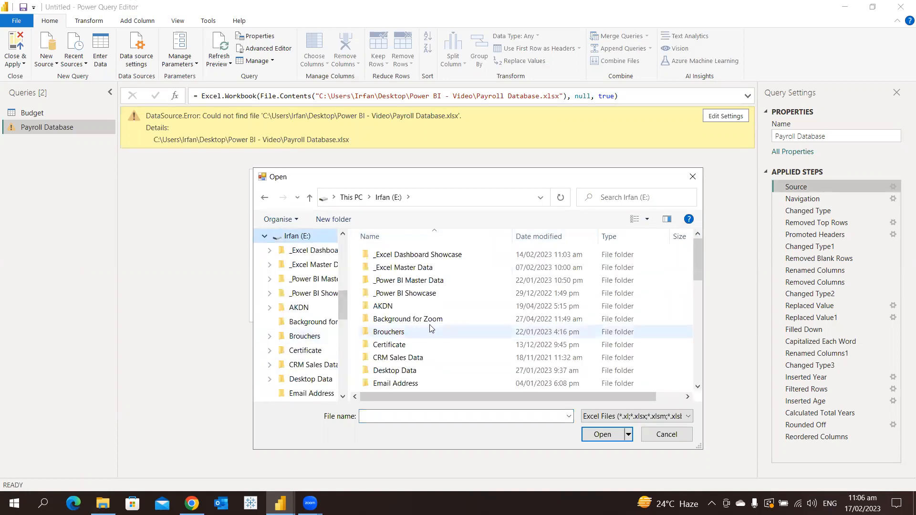
scroll(430, 325, down, 10)
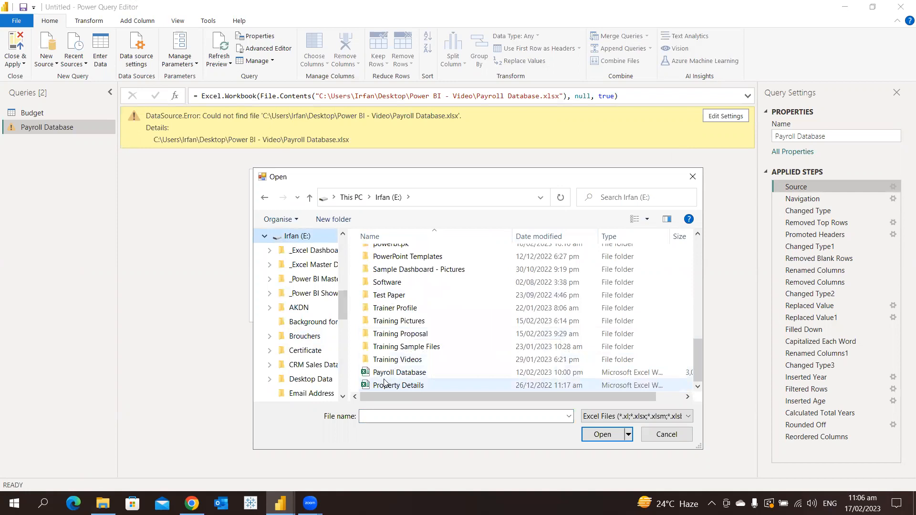
click(424, 374)
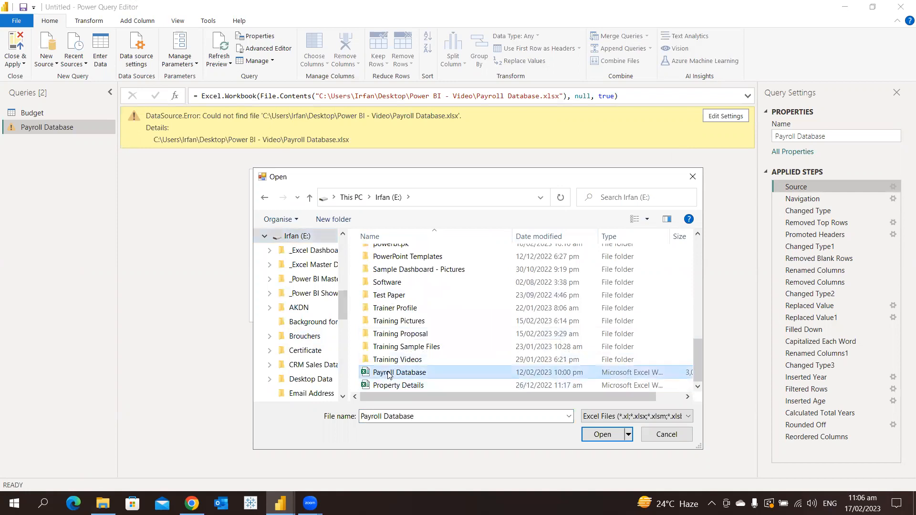
click(598, 436)
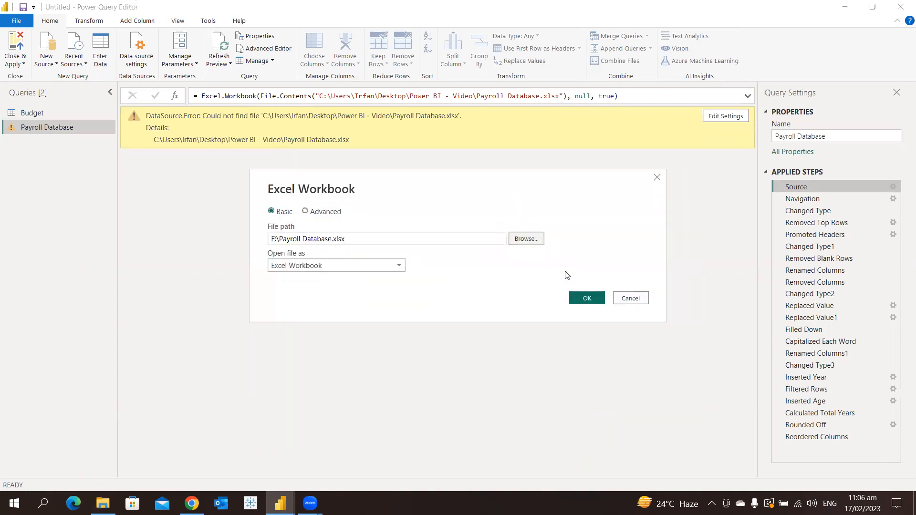
click(581, 300)
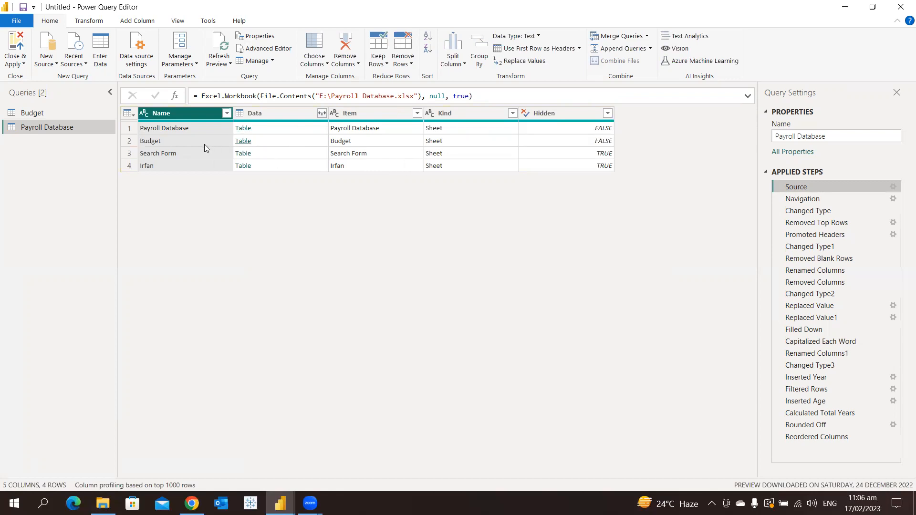
Examine the Payroll Database query's applied steps one by one, from Navigation through Replaced Value1.
click(815, 201)
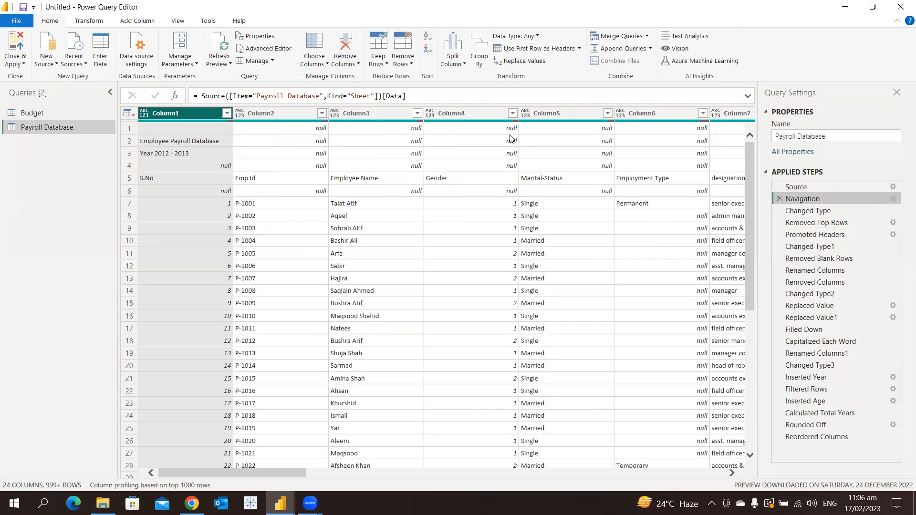
click(804, 213)
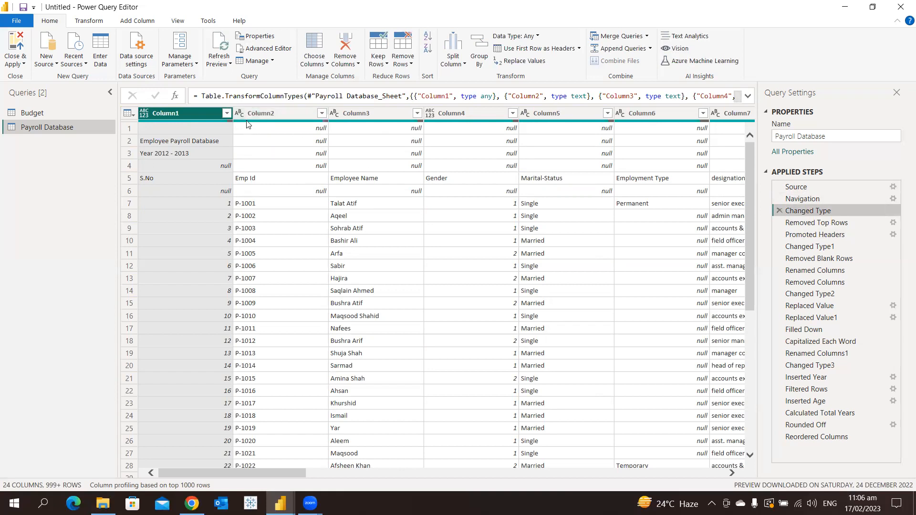
mouse_move(238, 121)
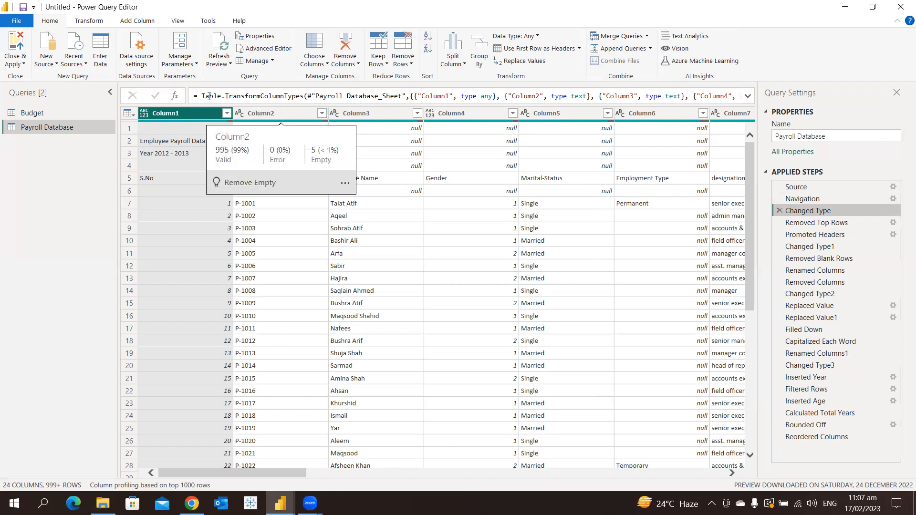
mouse_move(147, 123)
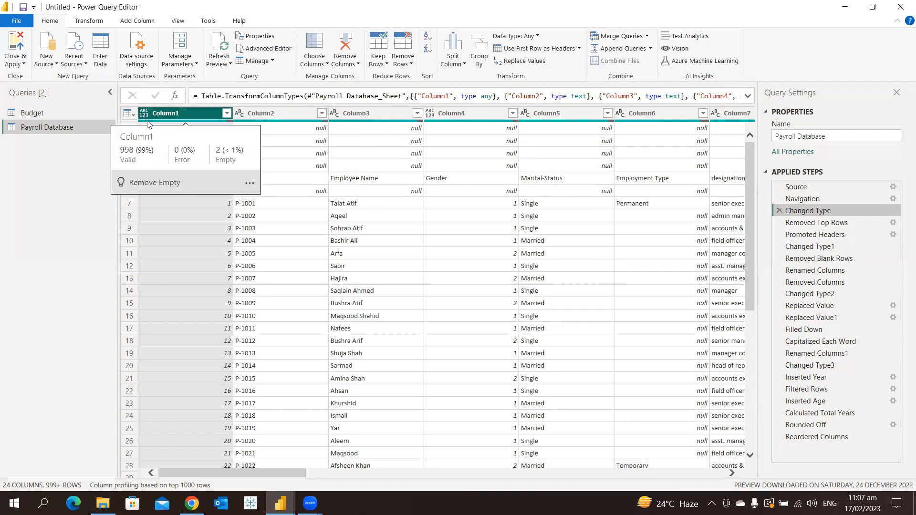
click(810, 223)
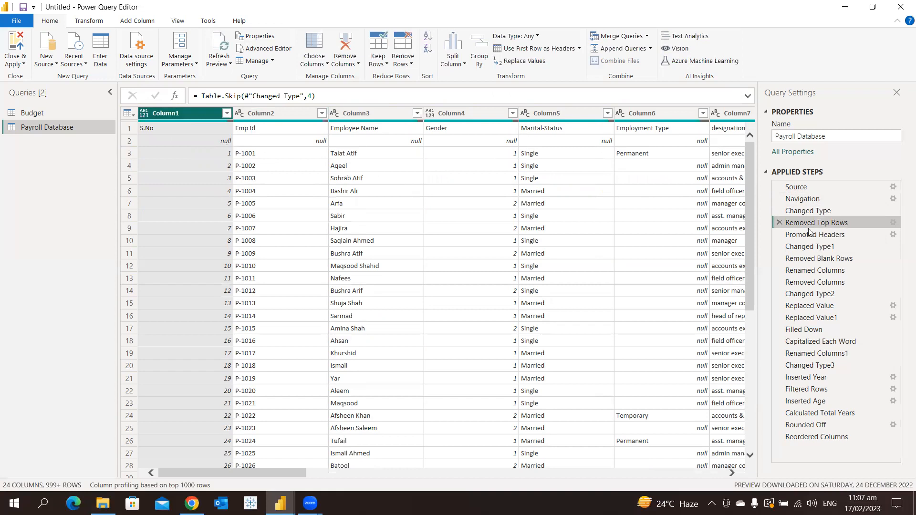
click(828, 236)
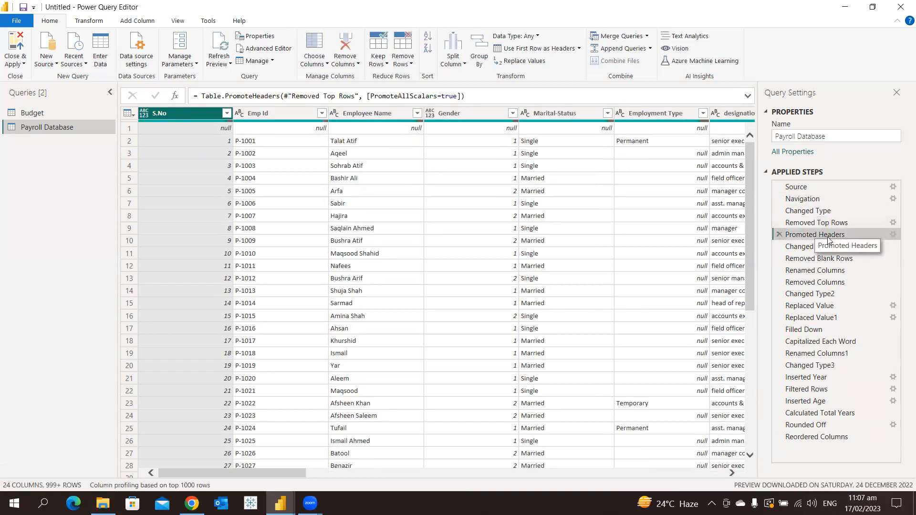
click(825, 249)
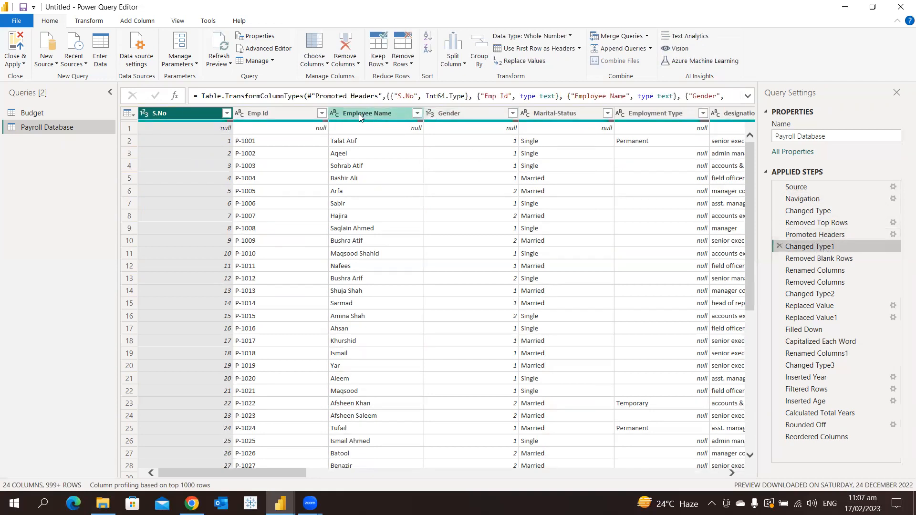
click(814, 259)
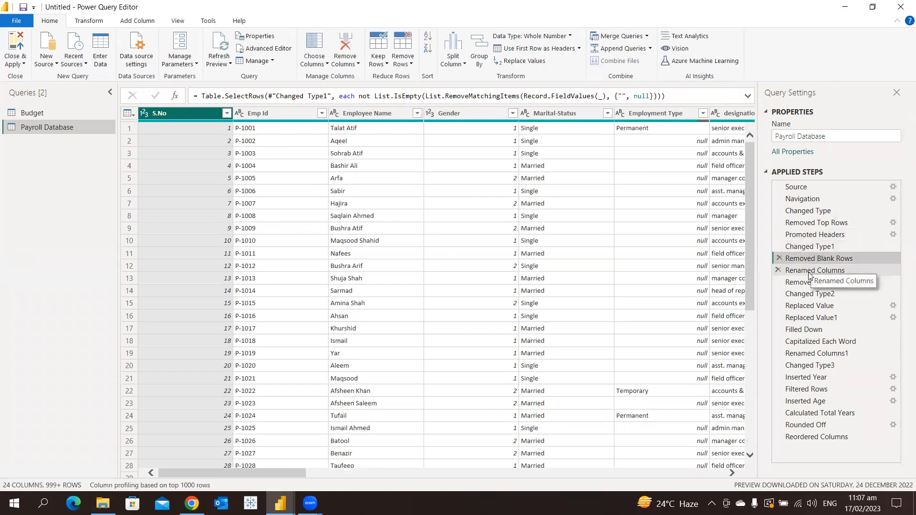
click(809, 273)
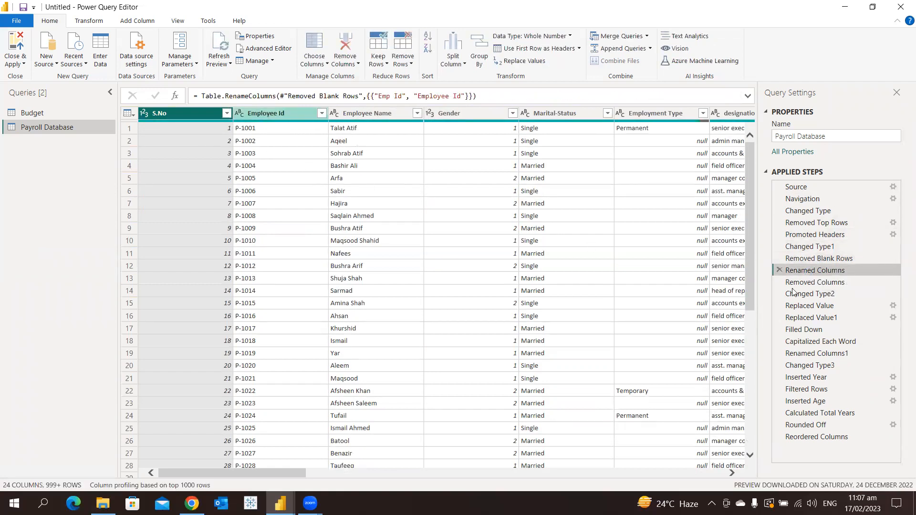
click(819, 283)
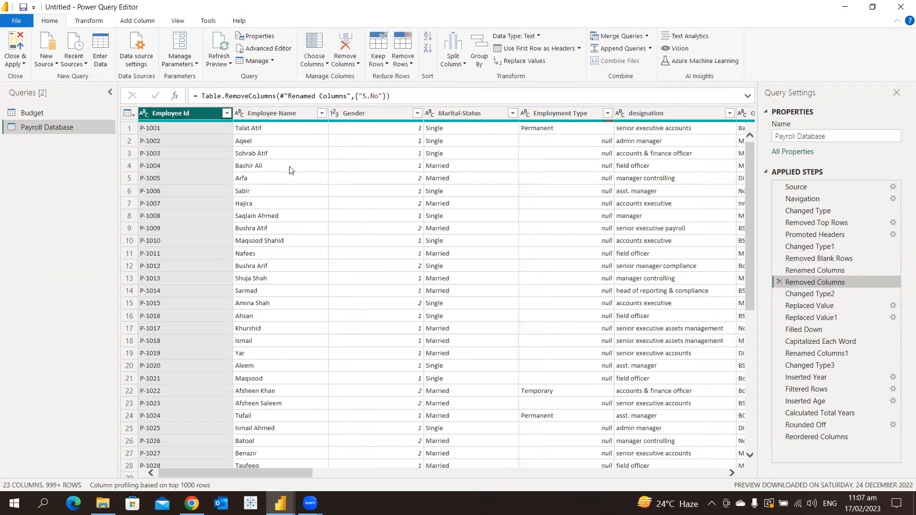
click(820, 296)
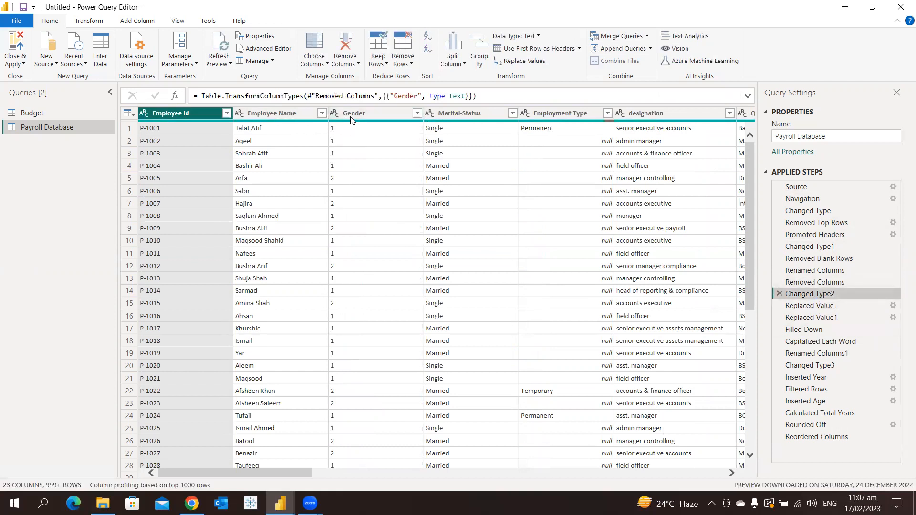
click(822, 306)
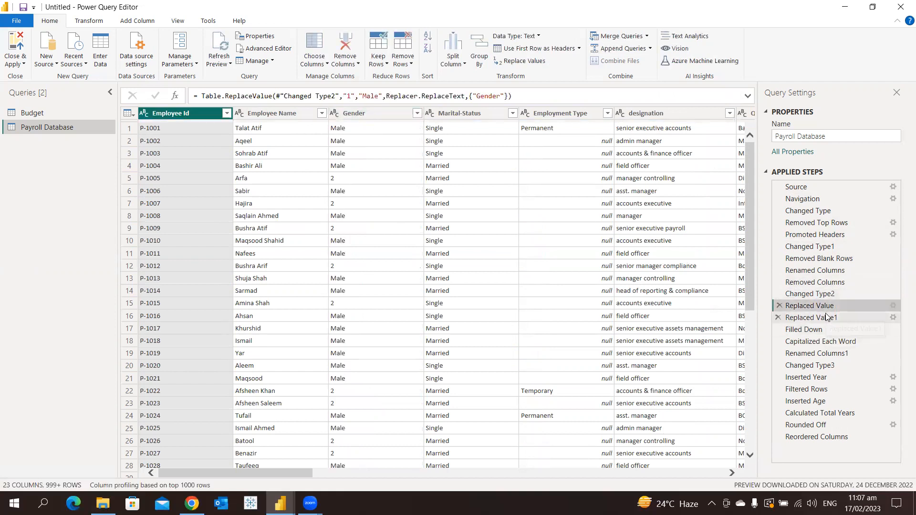
click(827, 317)
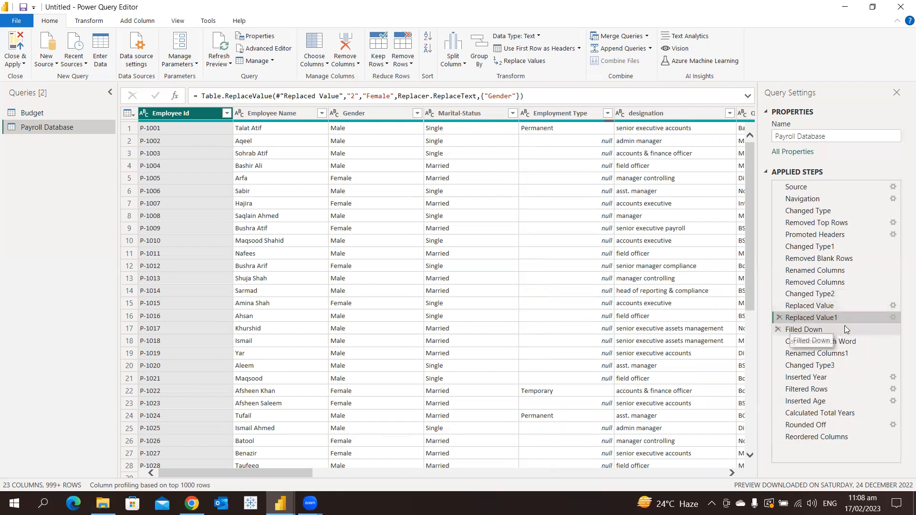
double_click(815, 309)
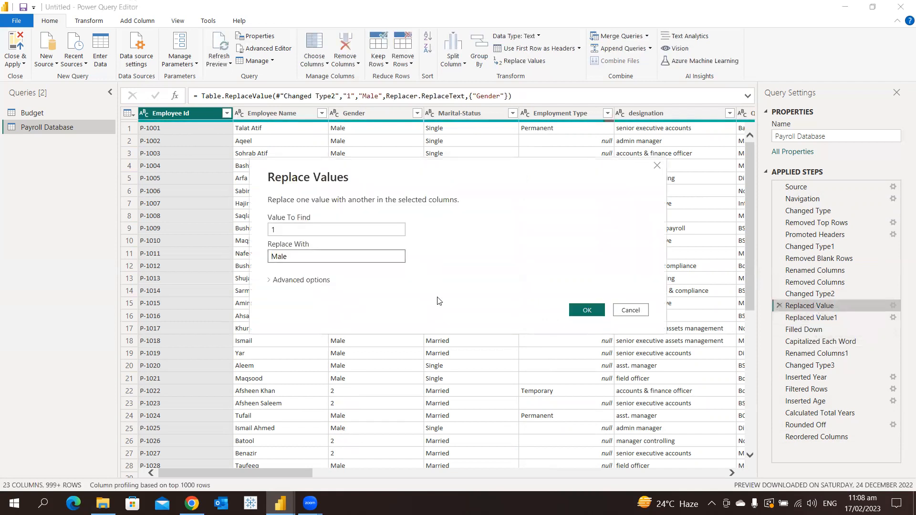
click(633, 310)
double_click(808, 310)
key(Escape)
Rename the Replaced Value applied step as "Replaced Value - Male".
right_click(809, 308)
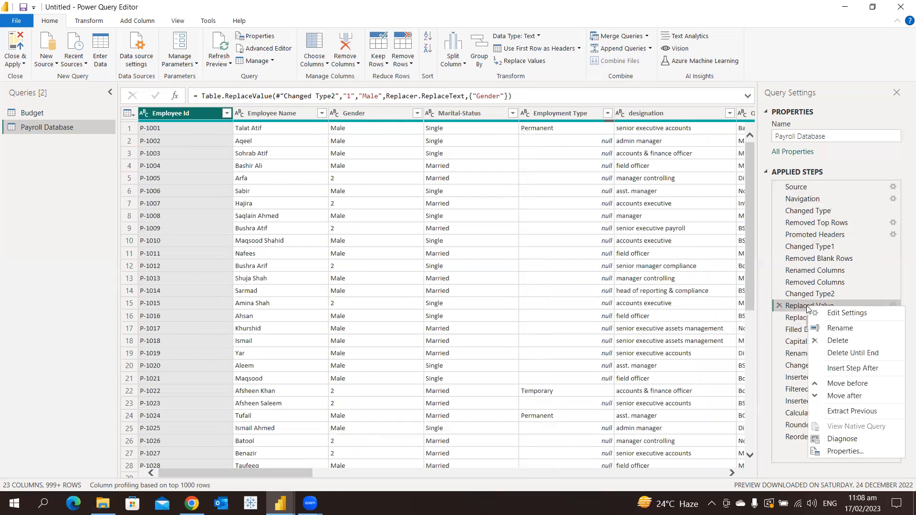
click(839, 328)
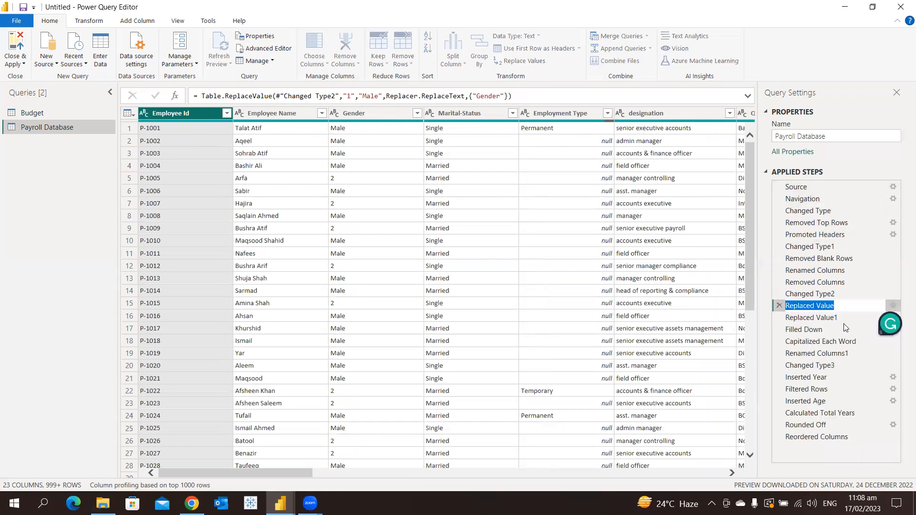
key(End)
text(- Male)
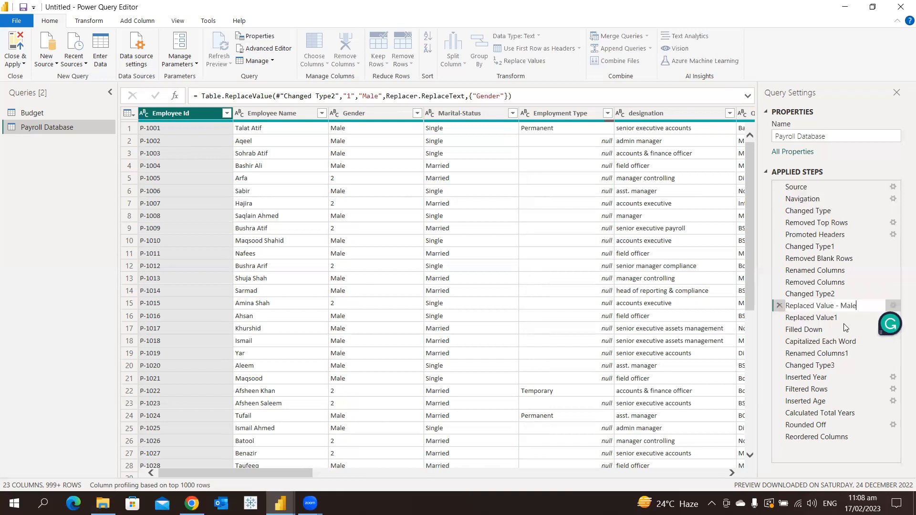
key(Return)
Rename the Replaced Value1 applied step as "Replaced Value - Female".
click(834, 319)
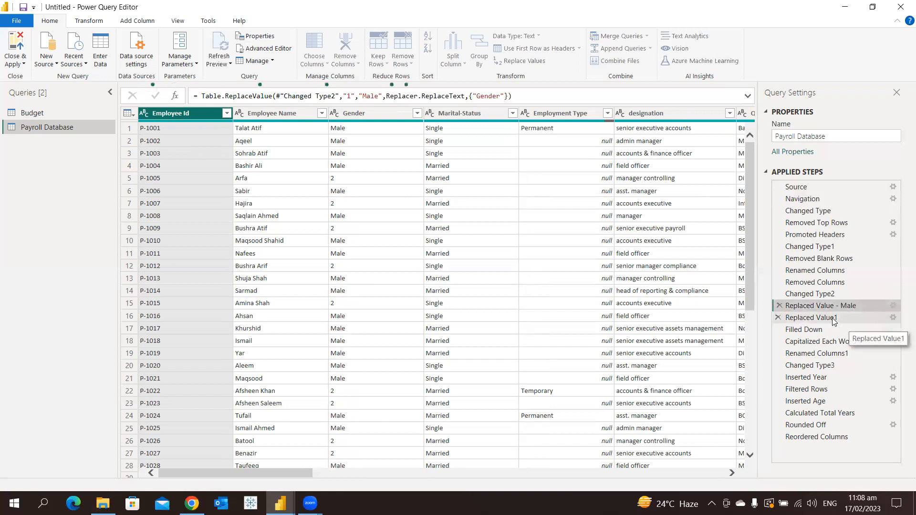
right_click(832, 318)
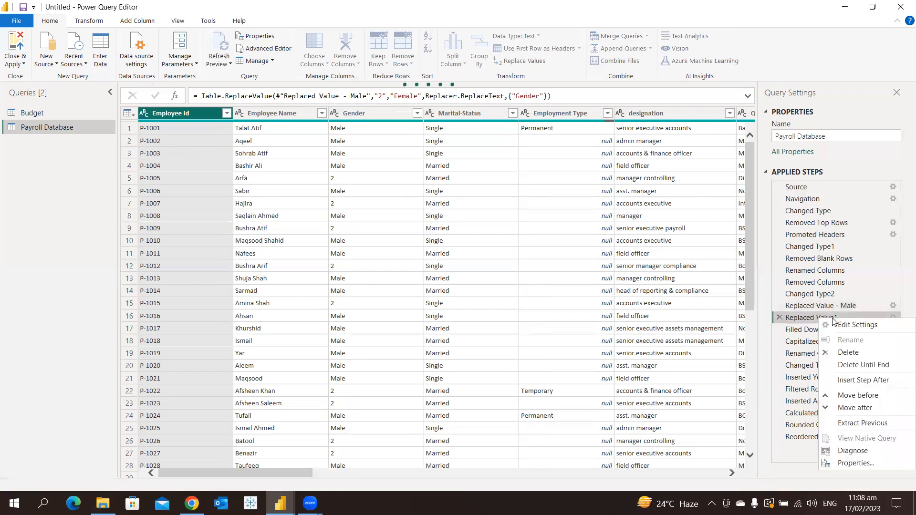
click(804, 318)
right_click(802, 321)
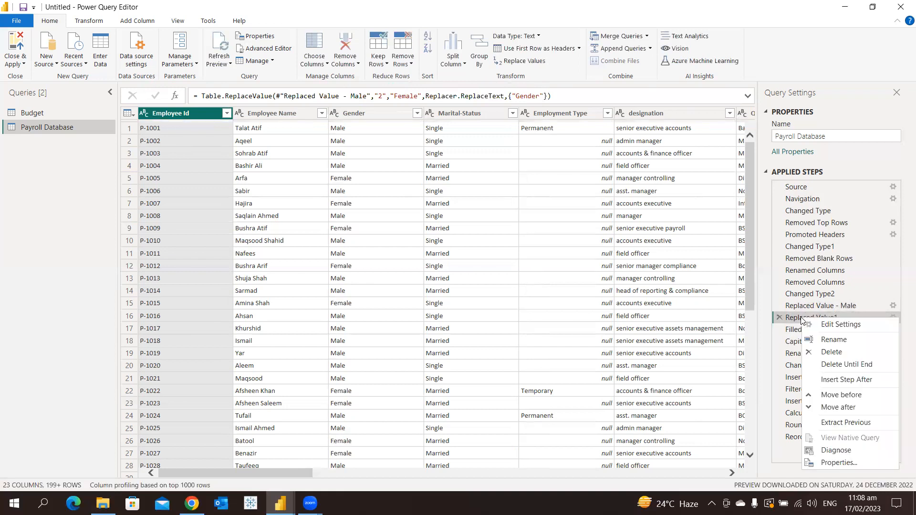
click(824, 339)
click(853, 320)
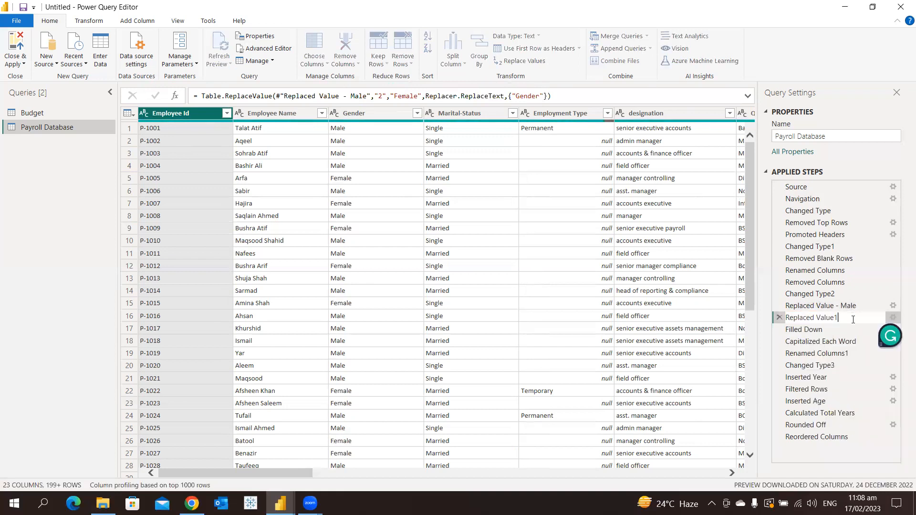
text(- Female)
key(Return)
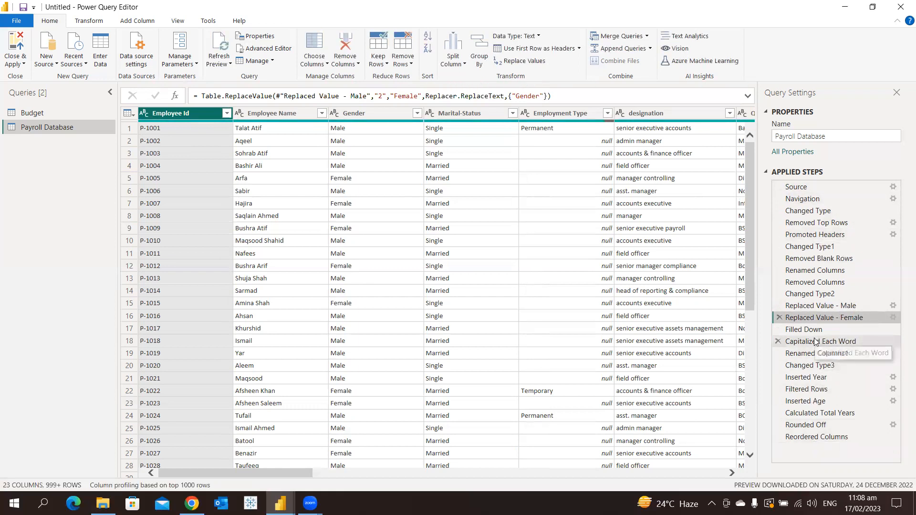
Examine the data at the Renamed Columns and Removed Columns steps, and return to the final Reordered Columns step.
click(810, 270)
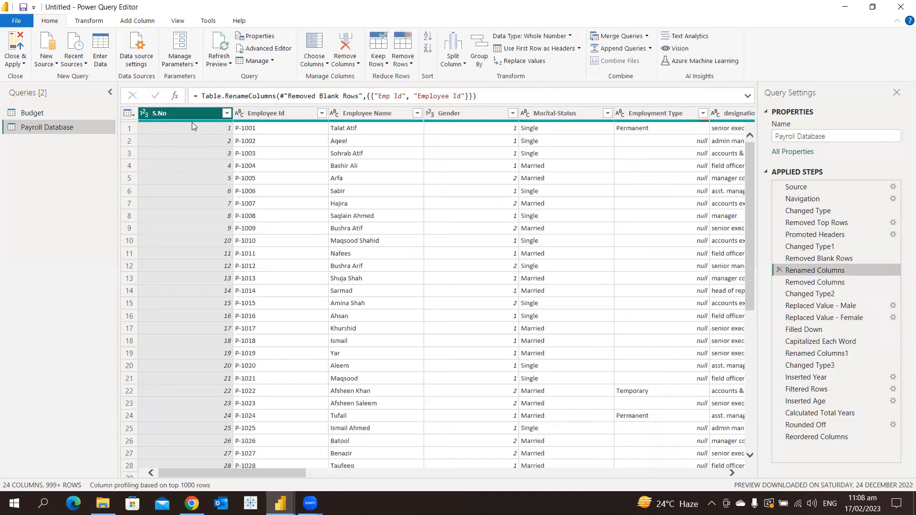
click(816, 285)
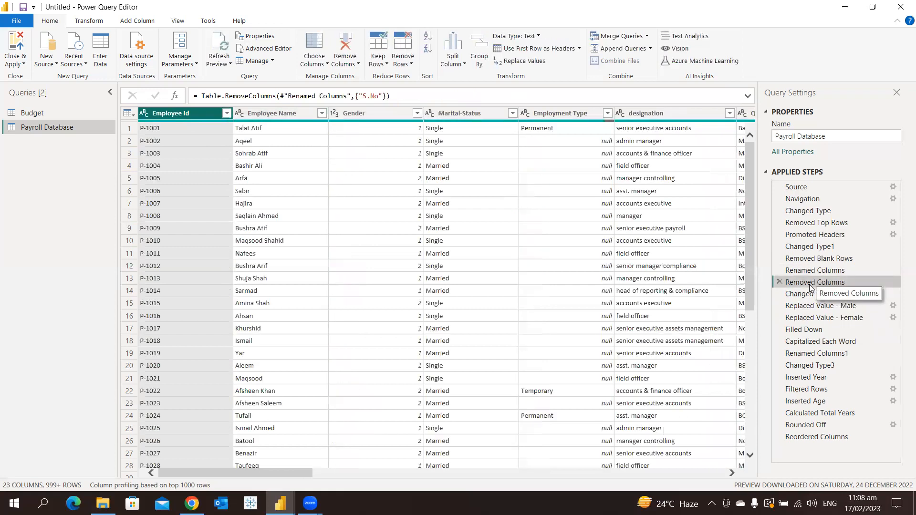
mouse_move(180, 123)
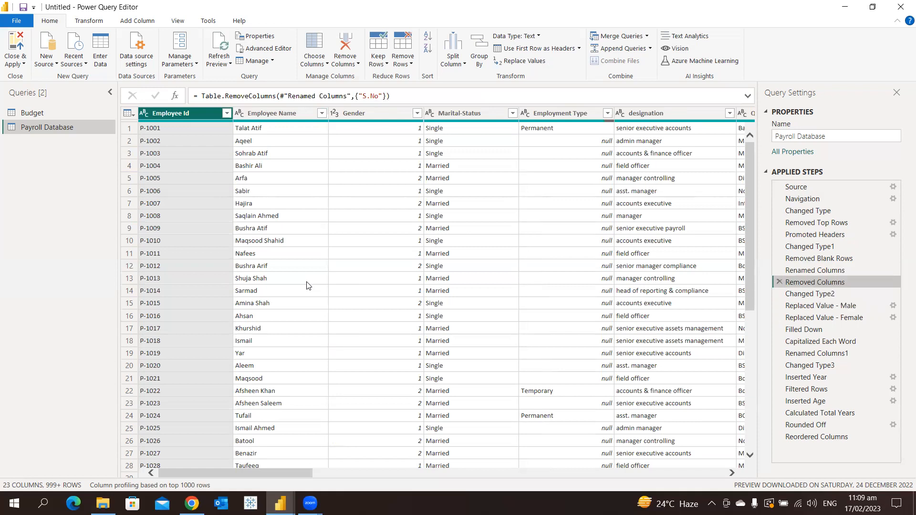
click(817, 437)
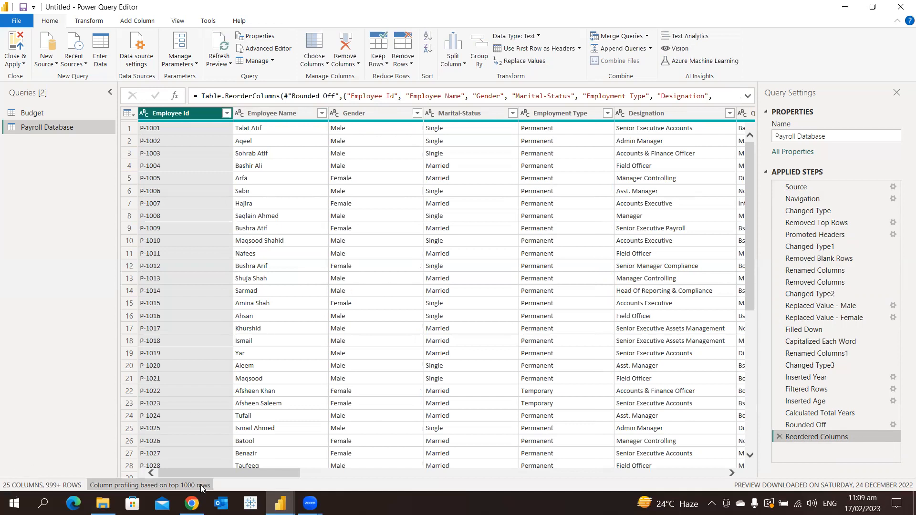
drag(252, 474, 209, 477)
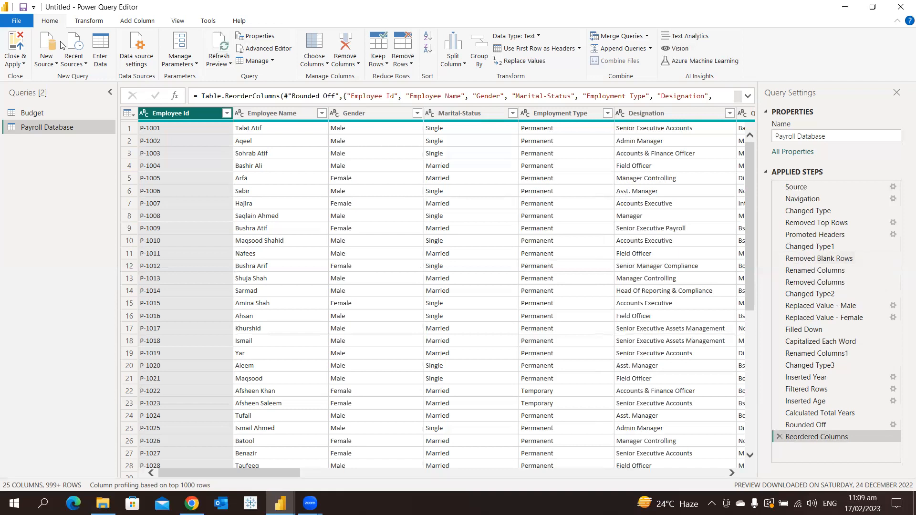
Examine the Payroll Database query's full M code in the Advanced Editor and close it.
click(281, 54)
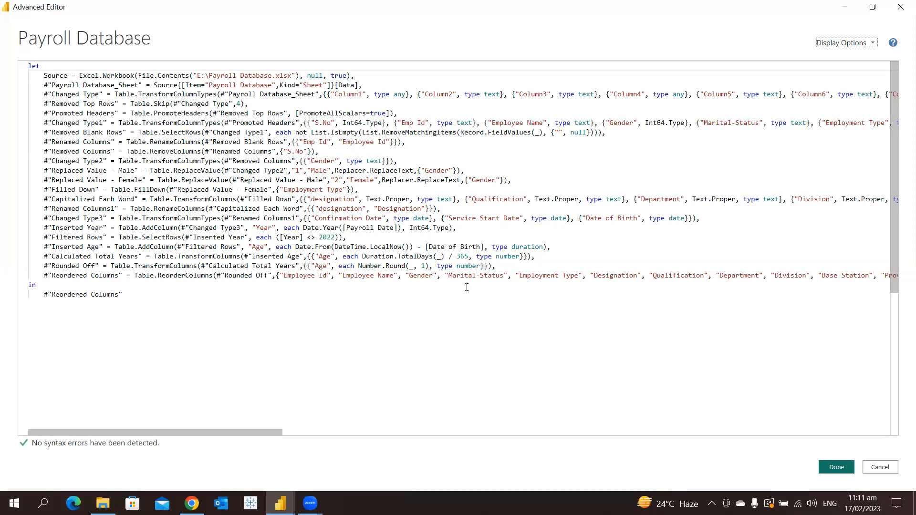
click(837, 467)
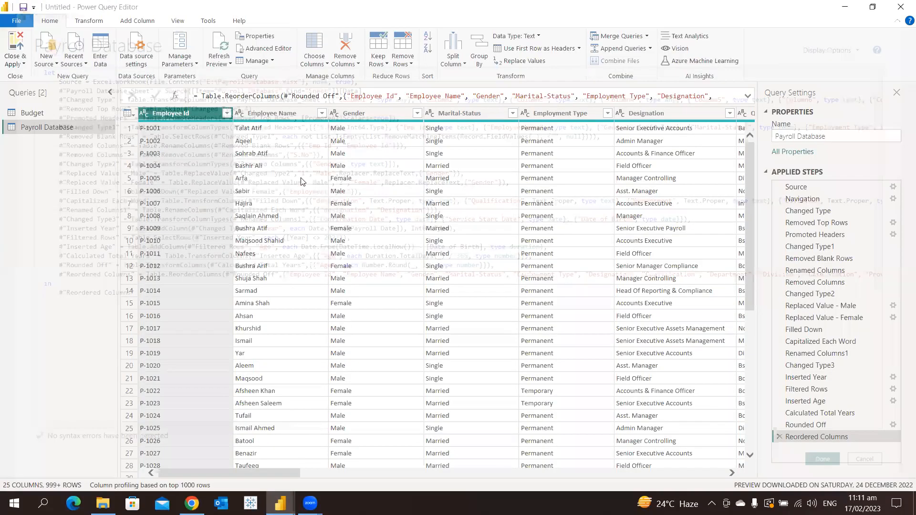
Close Power Query Editor and apply the query changes to the Power BI model.
click(301, 179)
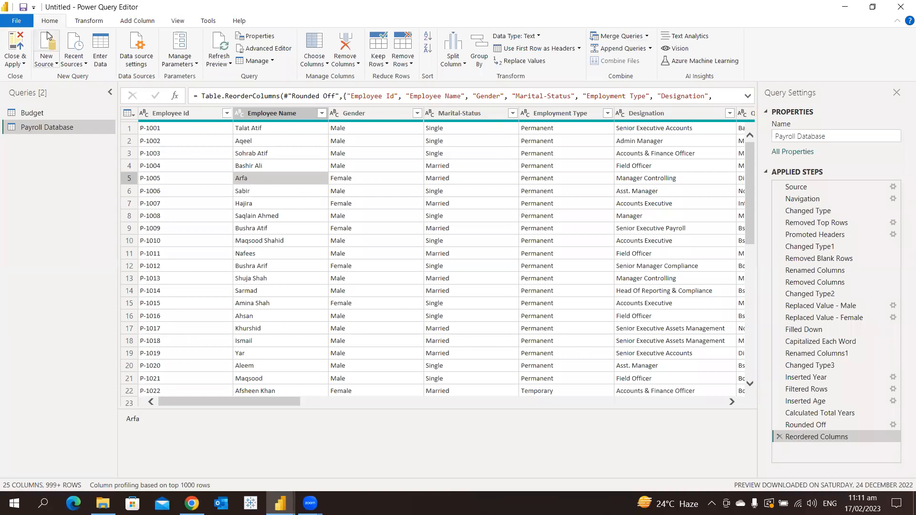
click(14, 44)
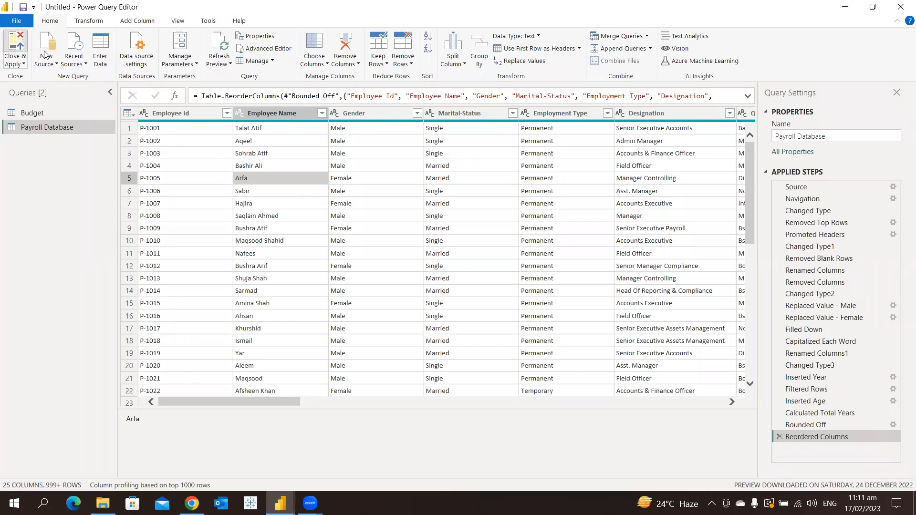